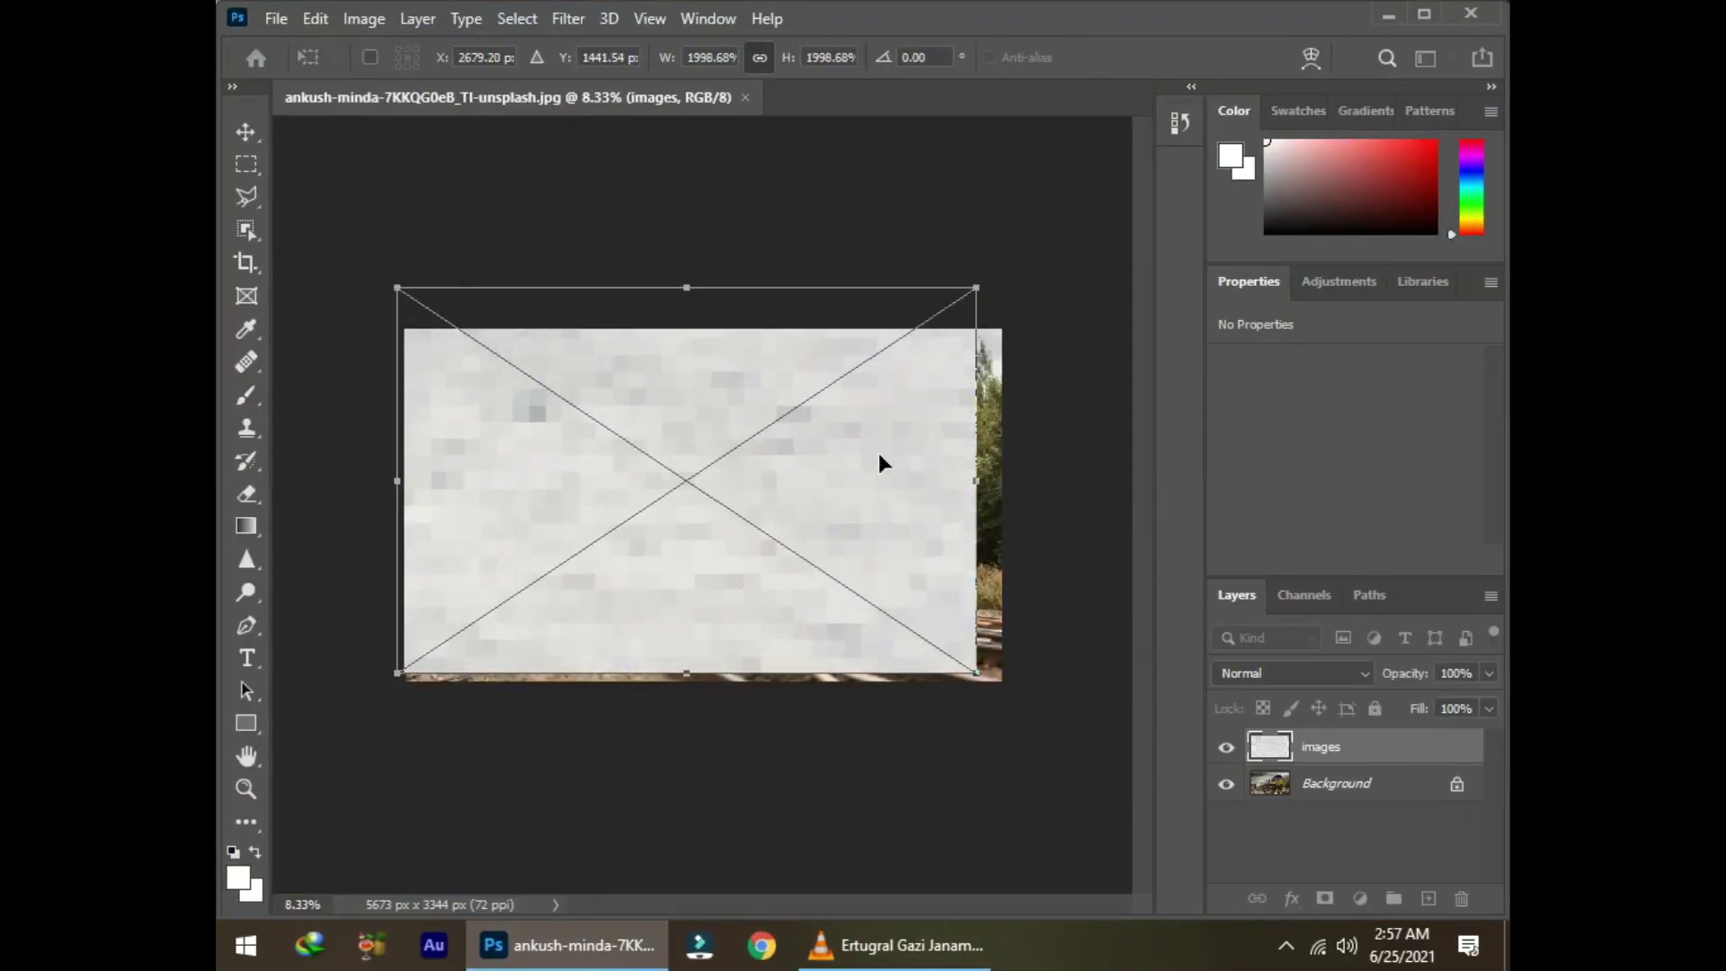
Step: Stretch the pale texture over the photo and set Blend If sliders so the dark train shows through
{"action": "left_click_drag", "start_coordinate": [976, 673], "coordinate": [1017, 693]}
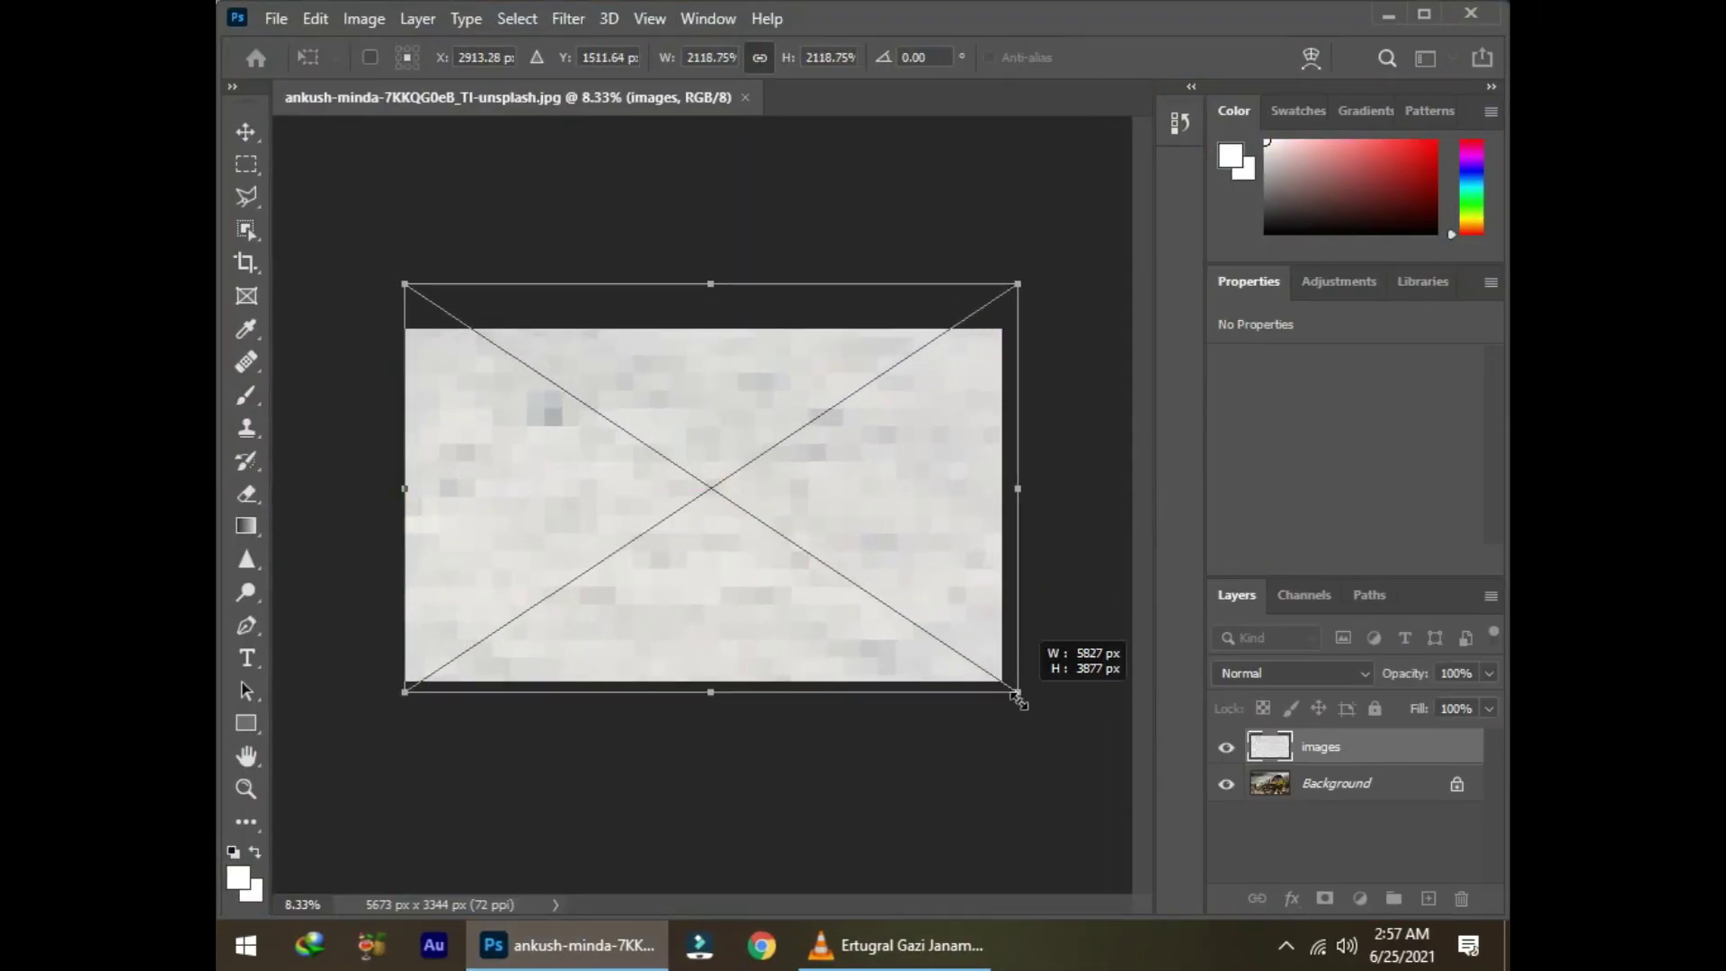
{"action": "key", "text": "Return"}
{"action": "key", "text": "b"}
{"action": "double_click", "coordinate": [1462, 748]}
{"action": "left_click_drag", "start_coordinate": [1141, 612], "coordinate": [1183, 613]}
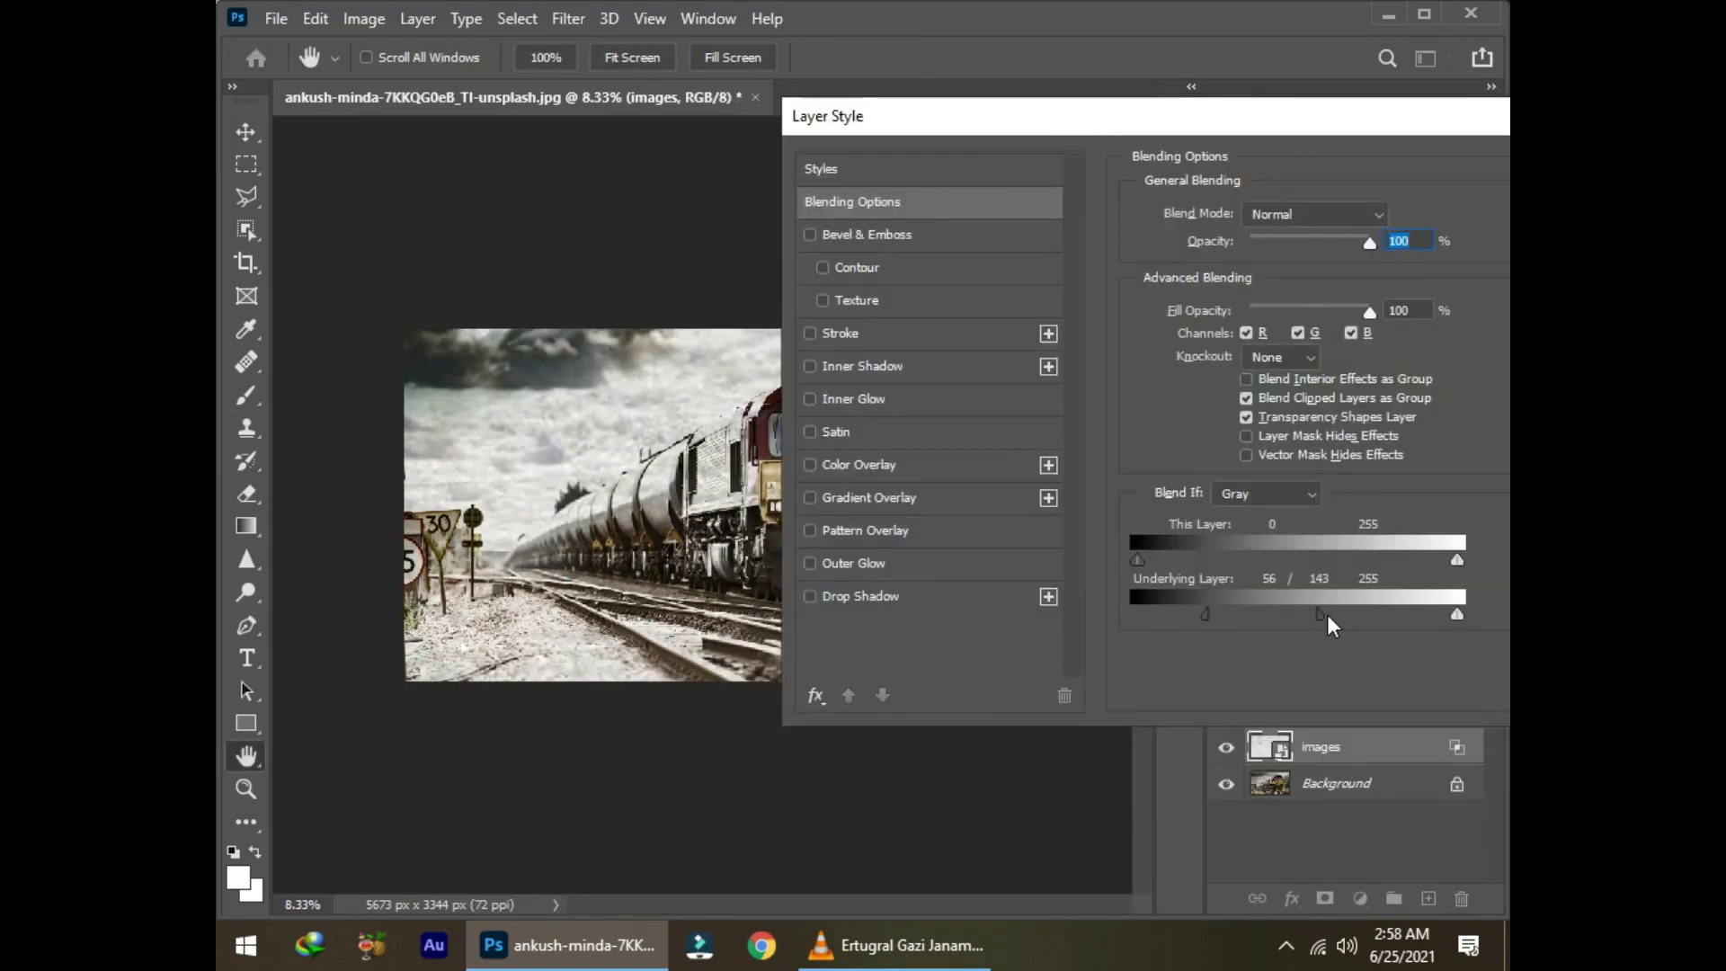
{"action": "left_click_drag", "start_coordinate": [1327, 613], "coordinate": [1248, 615]}
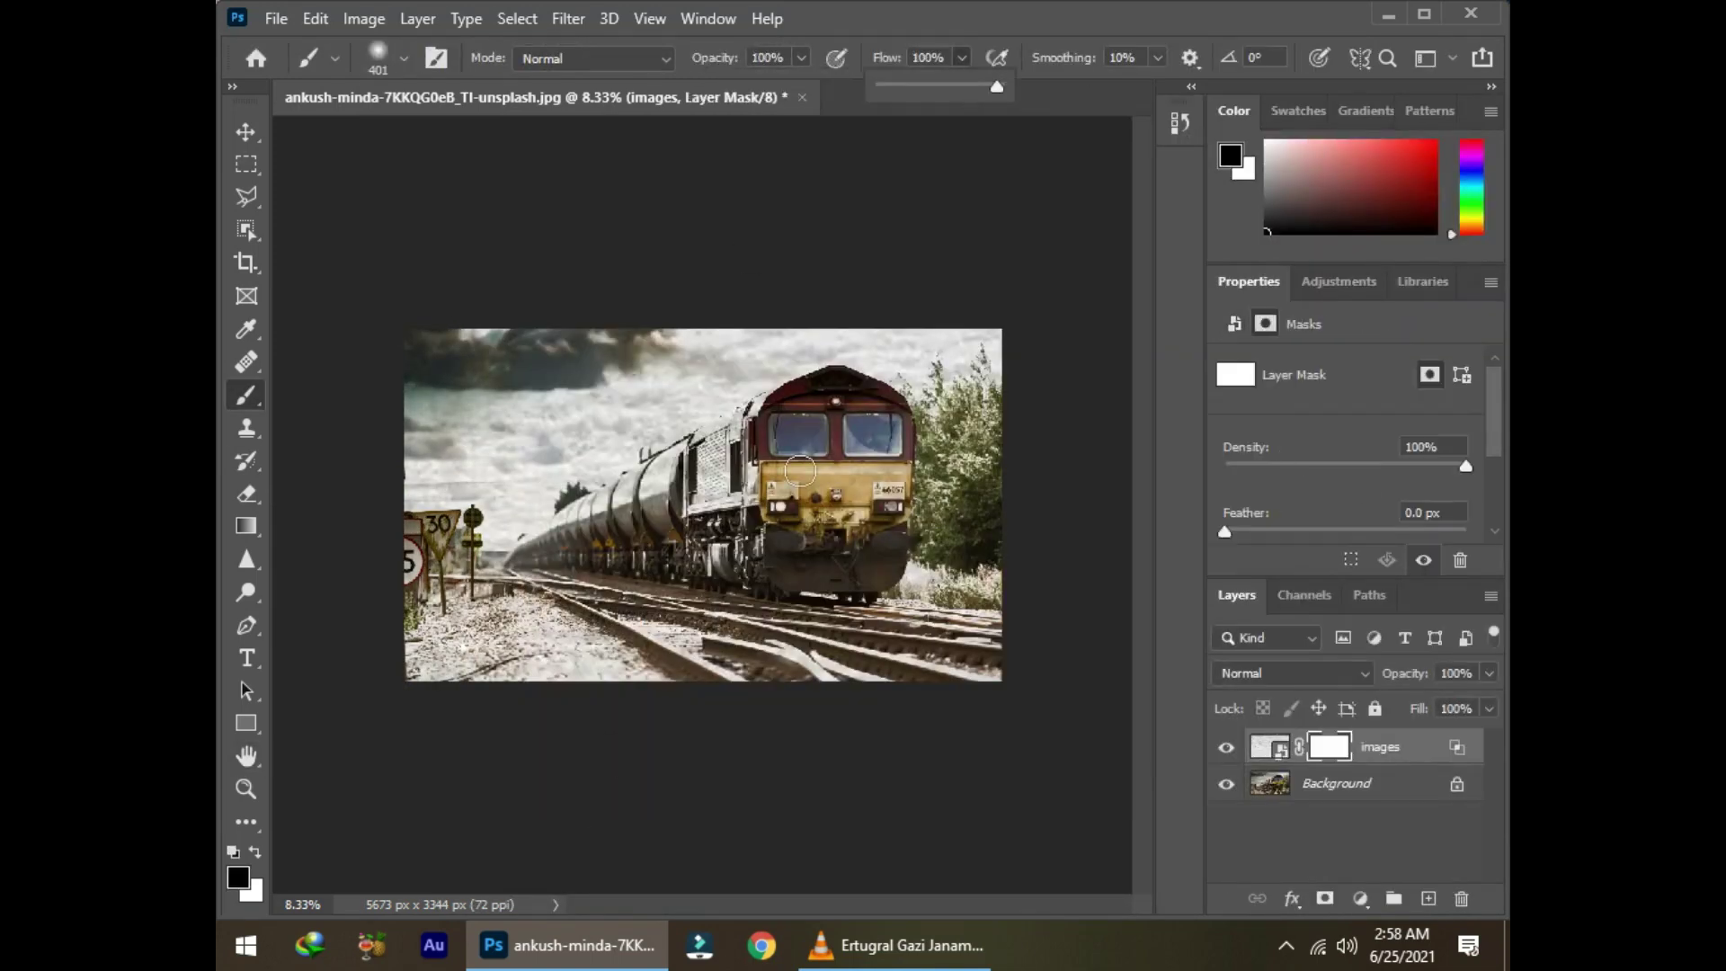
Step: Mask the texture off the locomotive front and tanker cars, then shrink the brush
{"action": "scroll", "coordinate": [800, 470], "scroll_direction": "up", "scroll_amount": 2}
{"action": "left_click_drag", "start_coordinate": [953, 449], "coordinate": [1065, 528]}
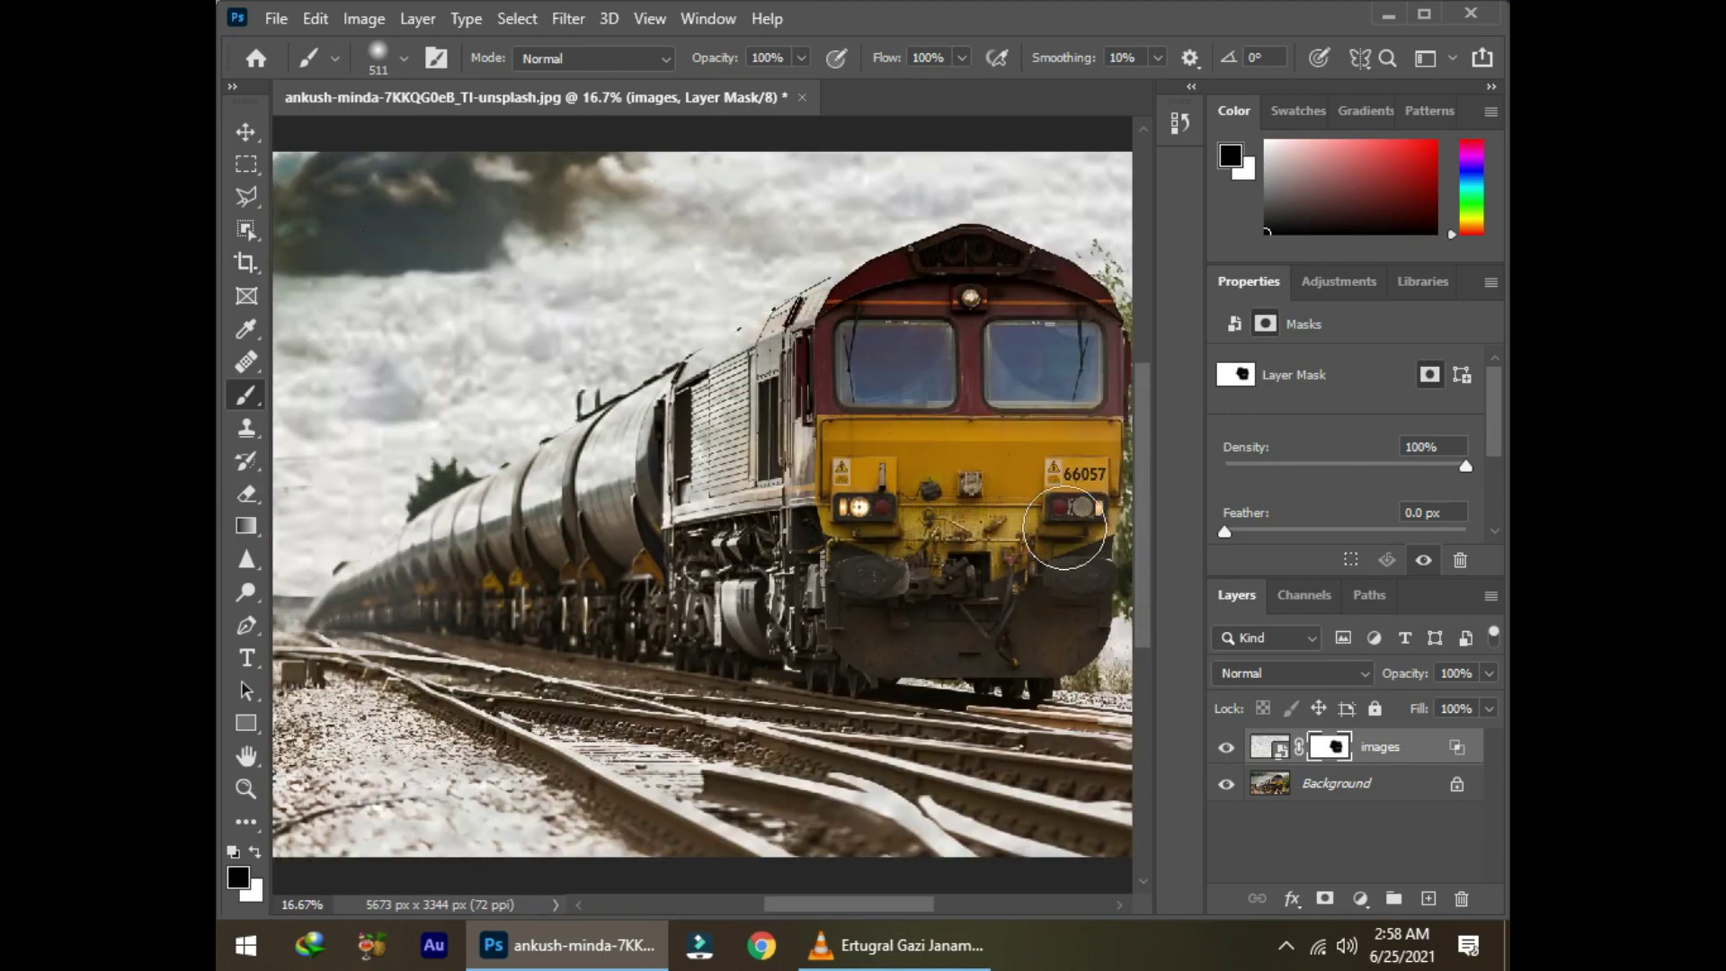
{"action": "scroll", "coordinate": [905, 280], "scroll_direction": "right", "scroll_amount": 2}
{"action": "left_click_drag", "start_coordinate": [861, 632], "coordinate": [585, 593]}
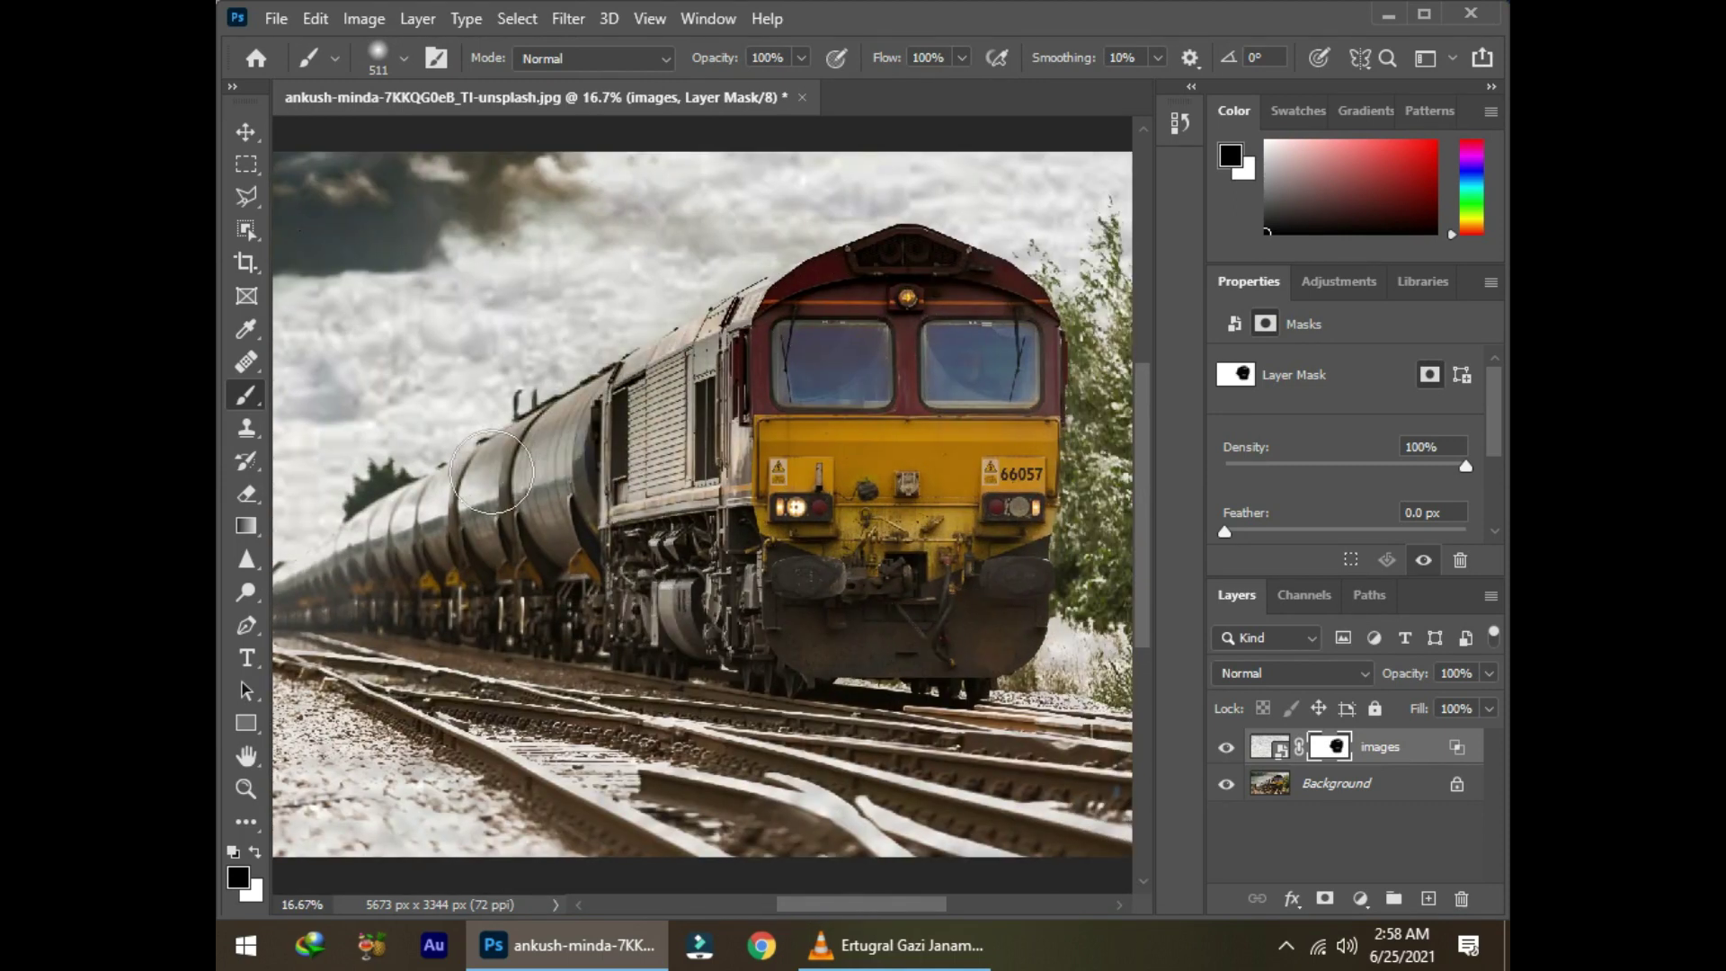
{"action": "scroll", "coordinate": [629, 539], "scroll_direction": "up", "scroll_amount": 1}
{"action": "right_click", "coordinate": [557, 468]}
{"action": "left_click_drag", "start_coordinate": [792, 527], "coordinate": [647, 528]}
{"action": "key", "text": "Return"}
Step: Enlarge the soft brush and mask the texture from the sky beside the locomotive
{"action": "scroll", "coordinate": [719, 719], "scroll_direction": "up", "scroll_amount": 1}
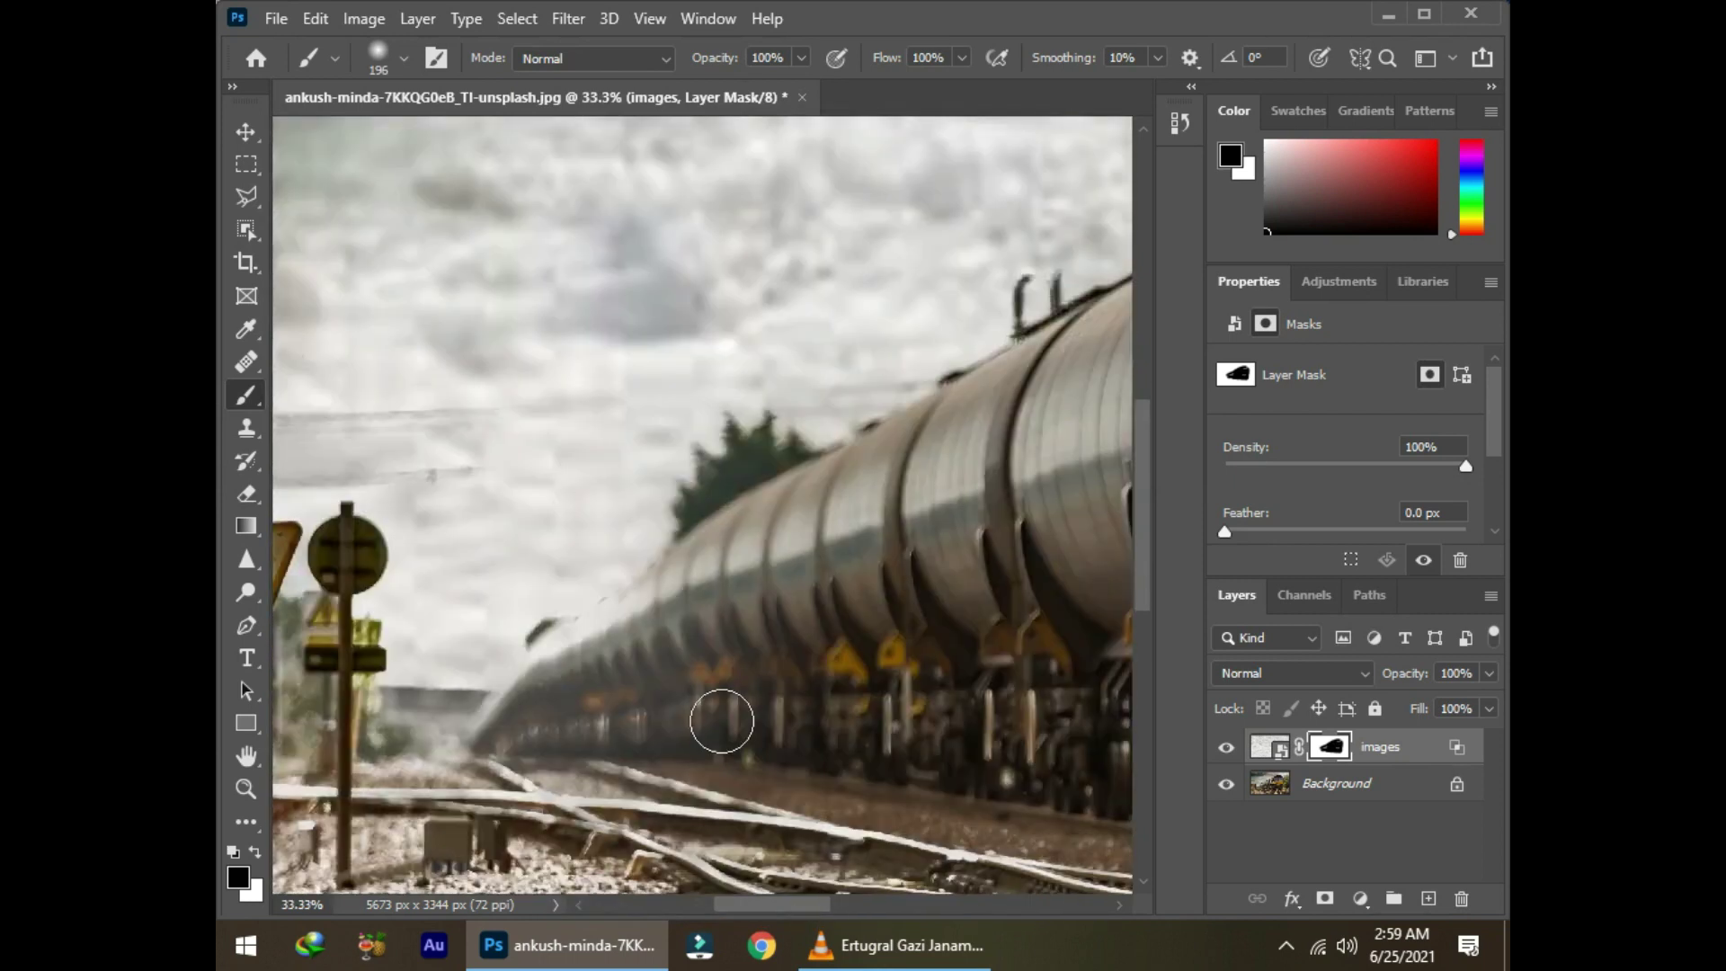
{"action": "scroll", "coordinate": [992, 572], "scroll_direction": "right", "scroll_amount": 5}
{"action": "key", "text": "ctrl+0"}
{"action": "right_click", "coordinate": [598, 328]}
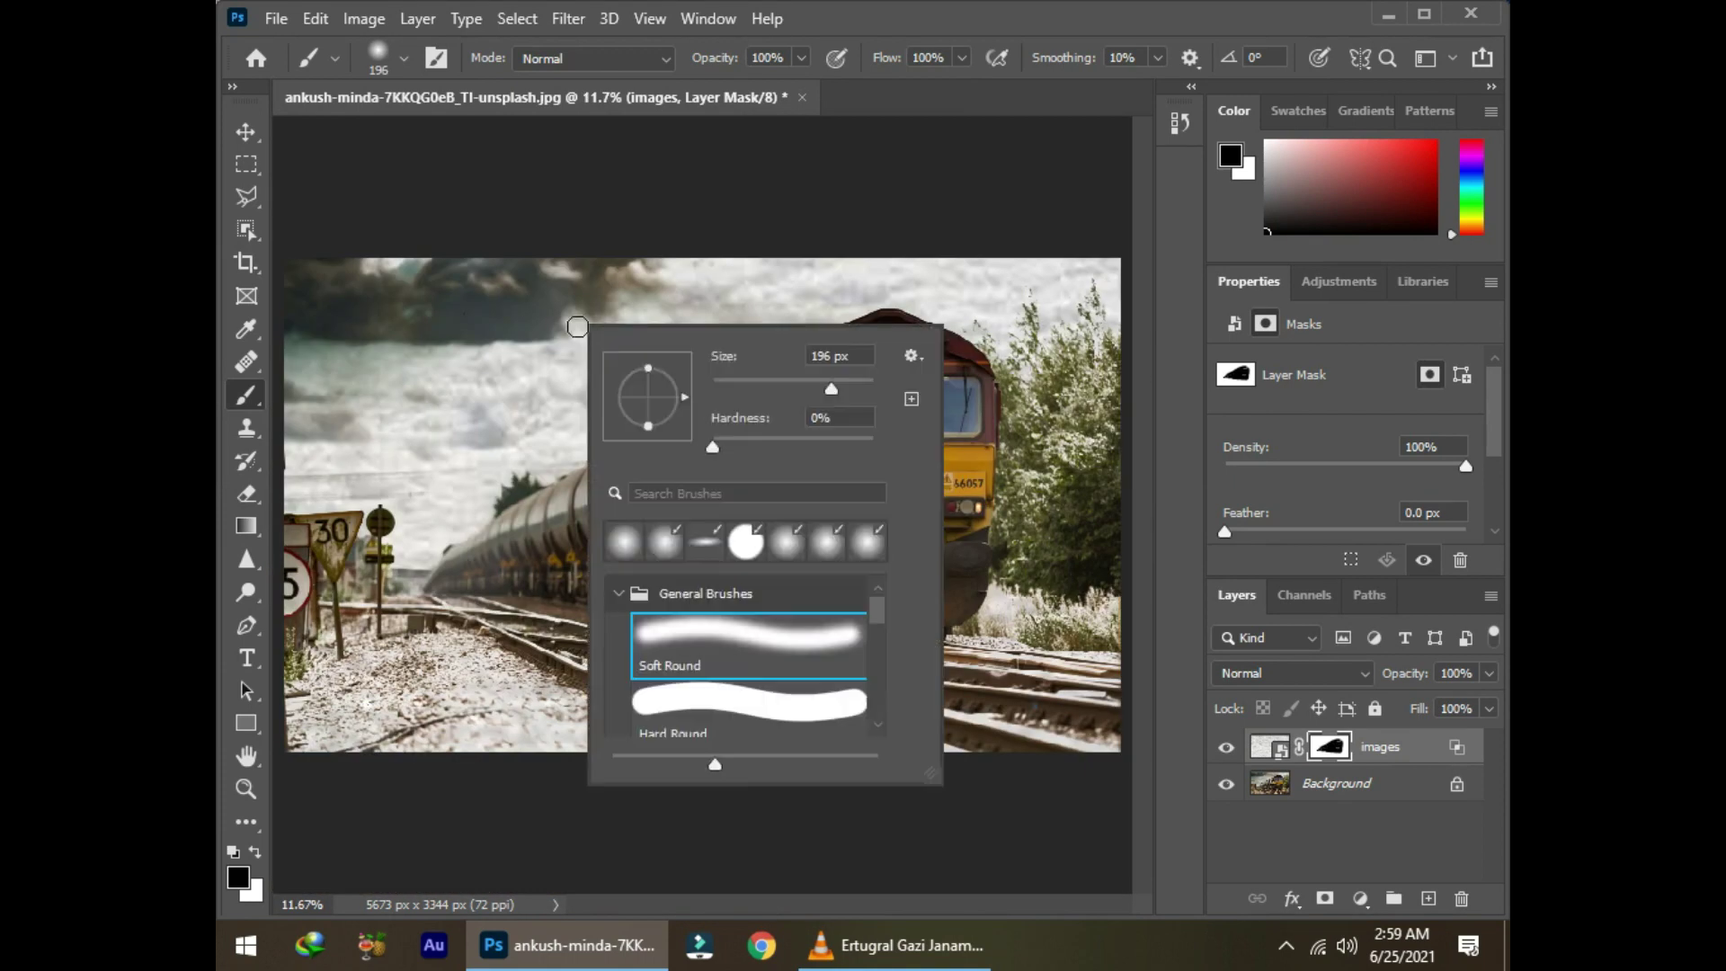
{"action": "left_click_drag", "start_coordinate": [764, 386], "coordinate": [823, 386]}
{"action": "key", "text": "Return"}
{"action": "left_click_drag", "start_coordinate": [811, 273], "coordinate": [926, 289]}
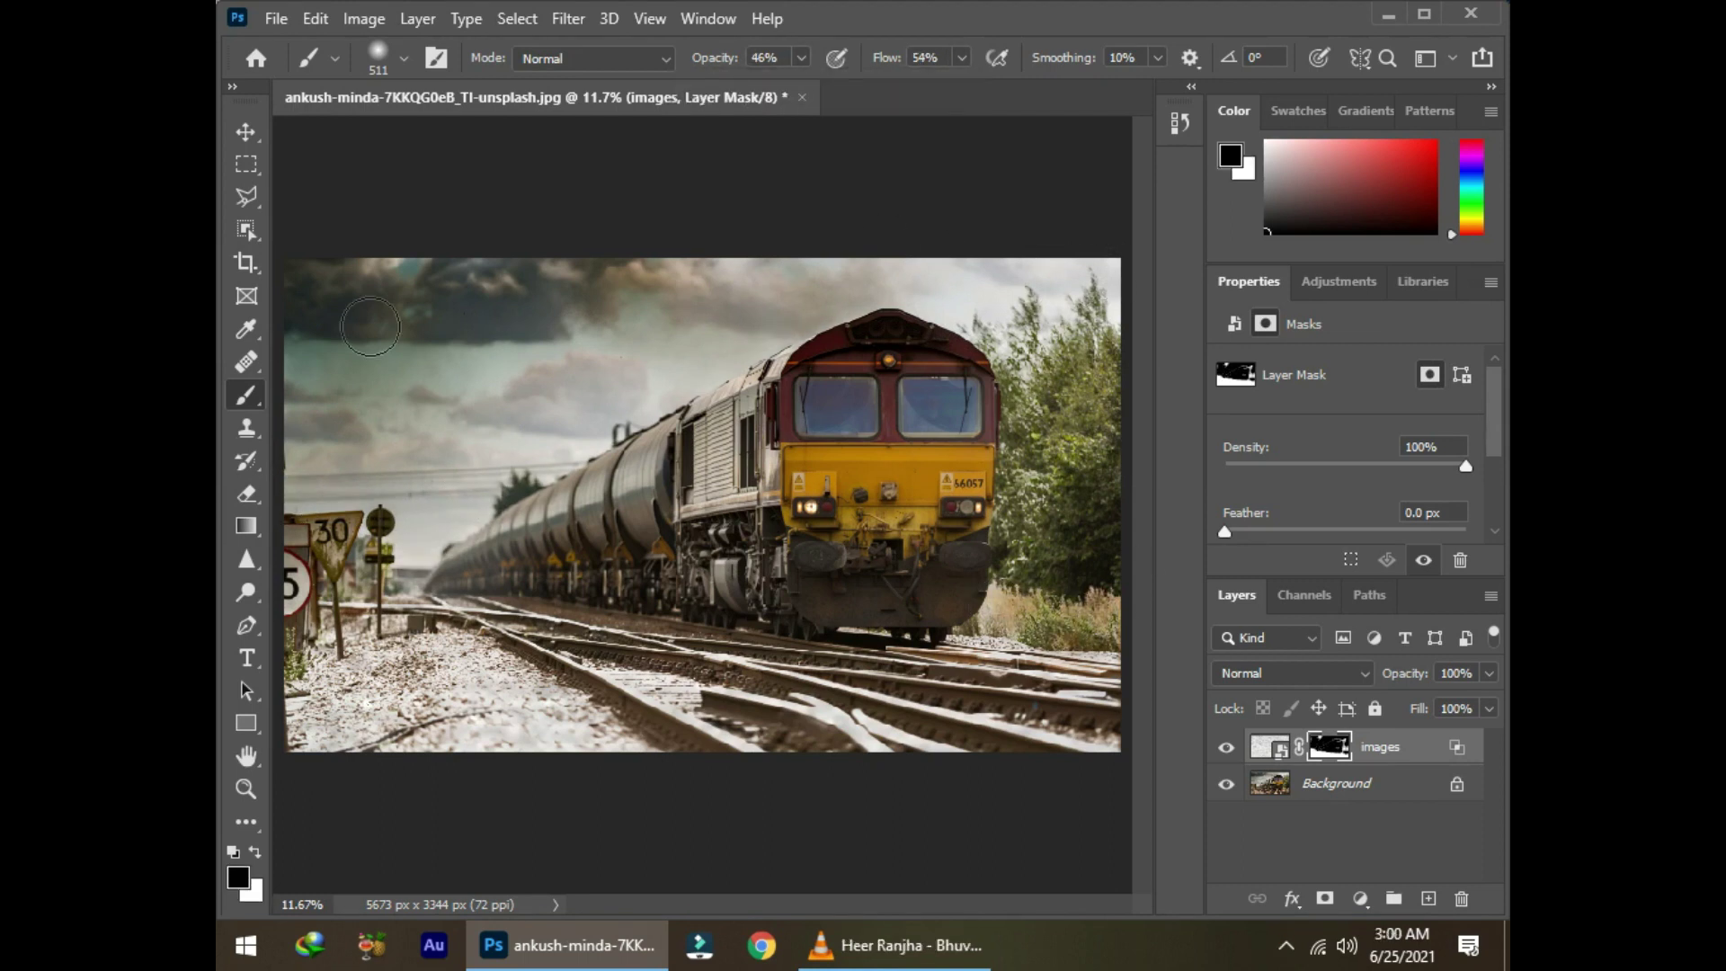
Step: Warp the snow image along the tracks across the full width
{"action": "left_click_drag", "start_coordinate": [351, 504], "coordinate": [818, 643]}
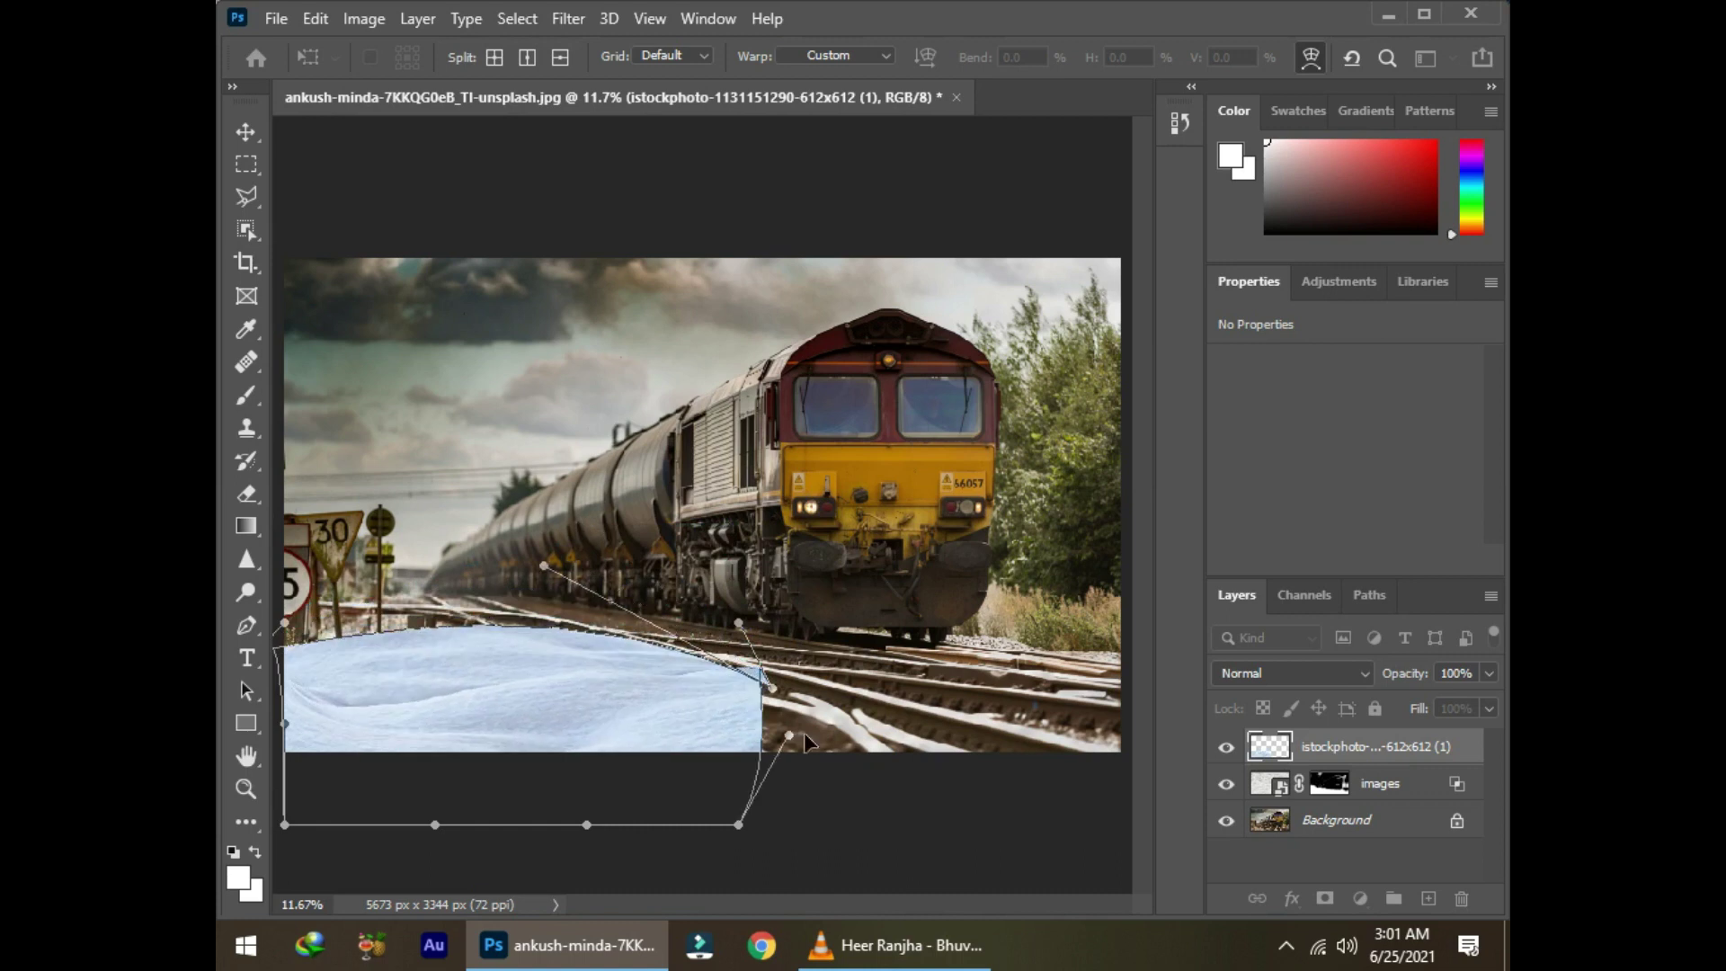
{"action": "left_click_drag", "start_coordinate": [621, 630], "coordinate": [548, 638]}
{"action": "left_click_drag", "start_coordinate": [771, 740], "coordinate": [1083, 663]}
{"action": "key", "text": "Return"}
Step: Set the snow layer's Blend If so tracks show through, and mask it with a black 76% brush
{"action": "double_click", "coordinate": [1466, 757]}
{"action": "left_click_drag", "start_coordinate": [908, 701], "coordinate": [1032, 703]}
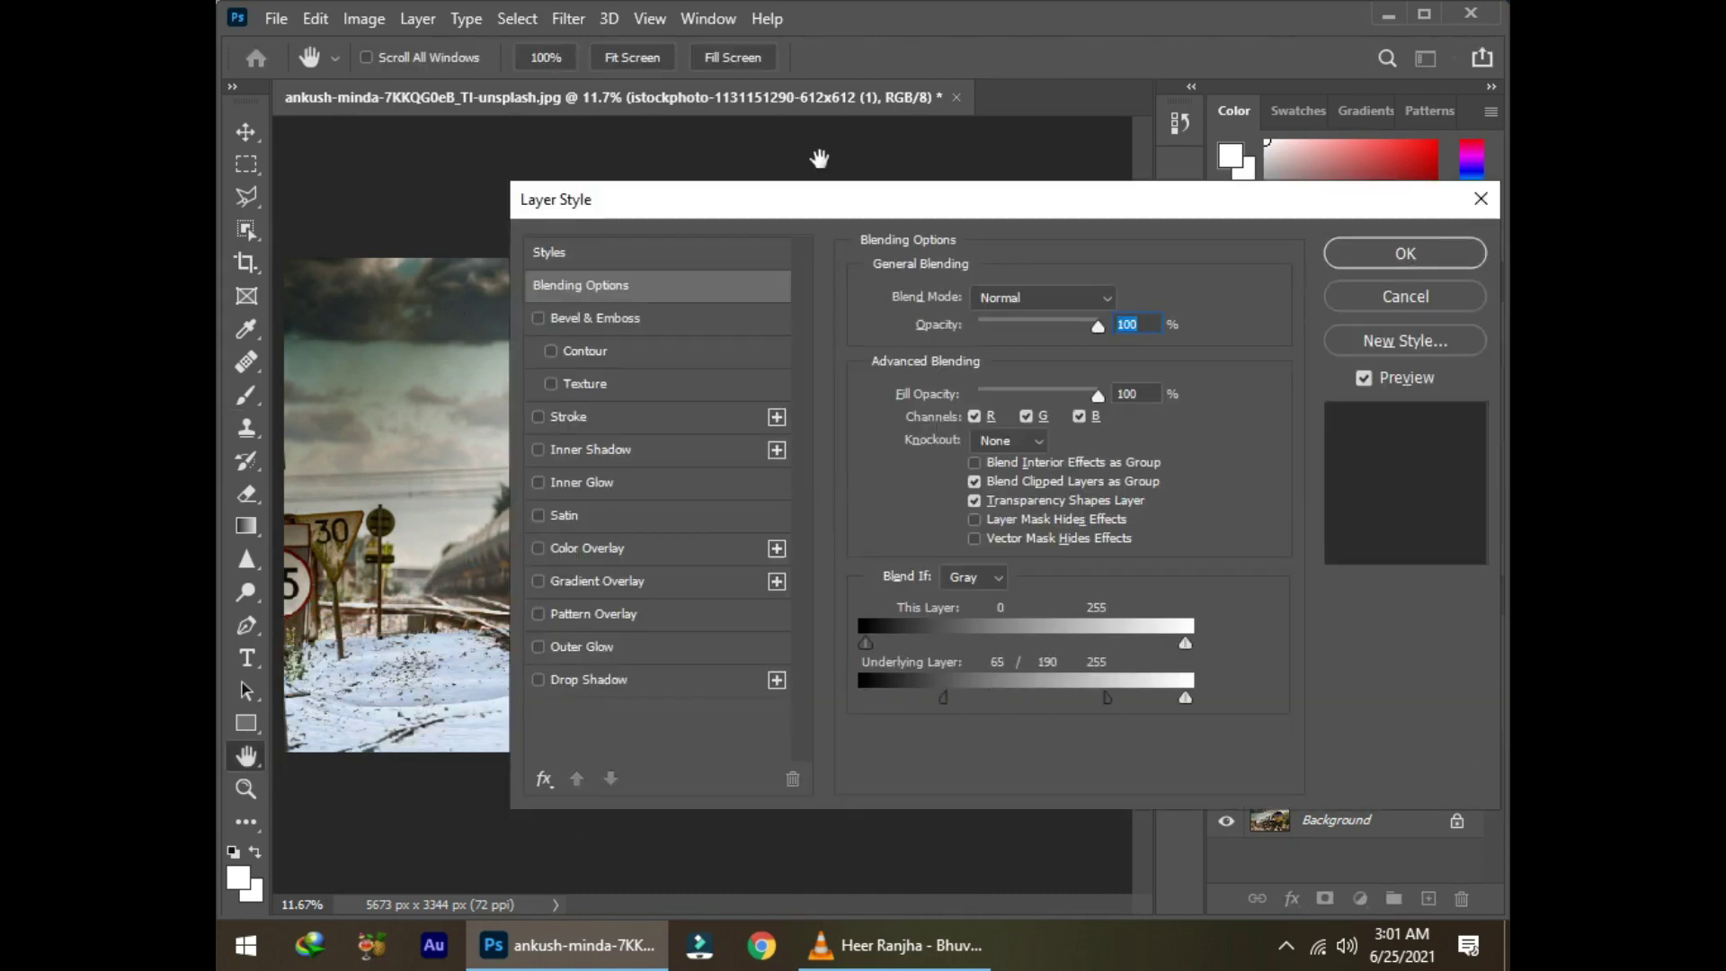
{"action": "left_click", "coordinate": [1401, 253]}
{"action": "left_click", "coordinate": [1325, 899]}
{"action": "key", "text": "d"}
{"action": "left_click_drag", "start_coordinate": [800, 58], "coordinate": [845, 101]}
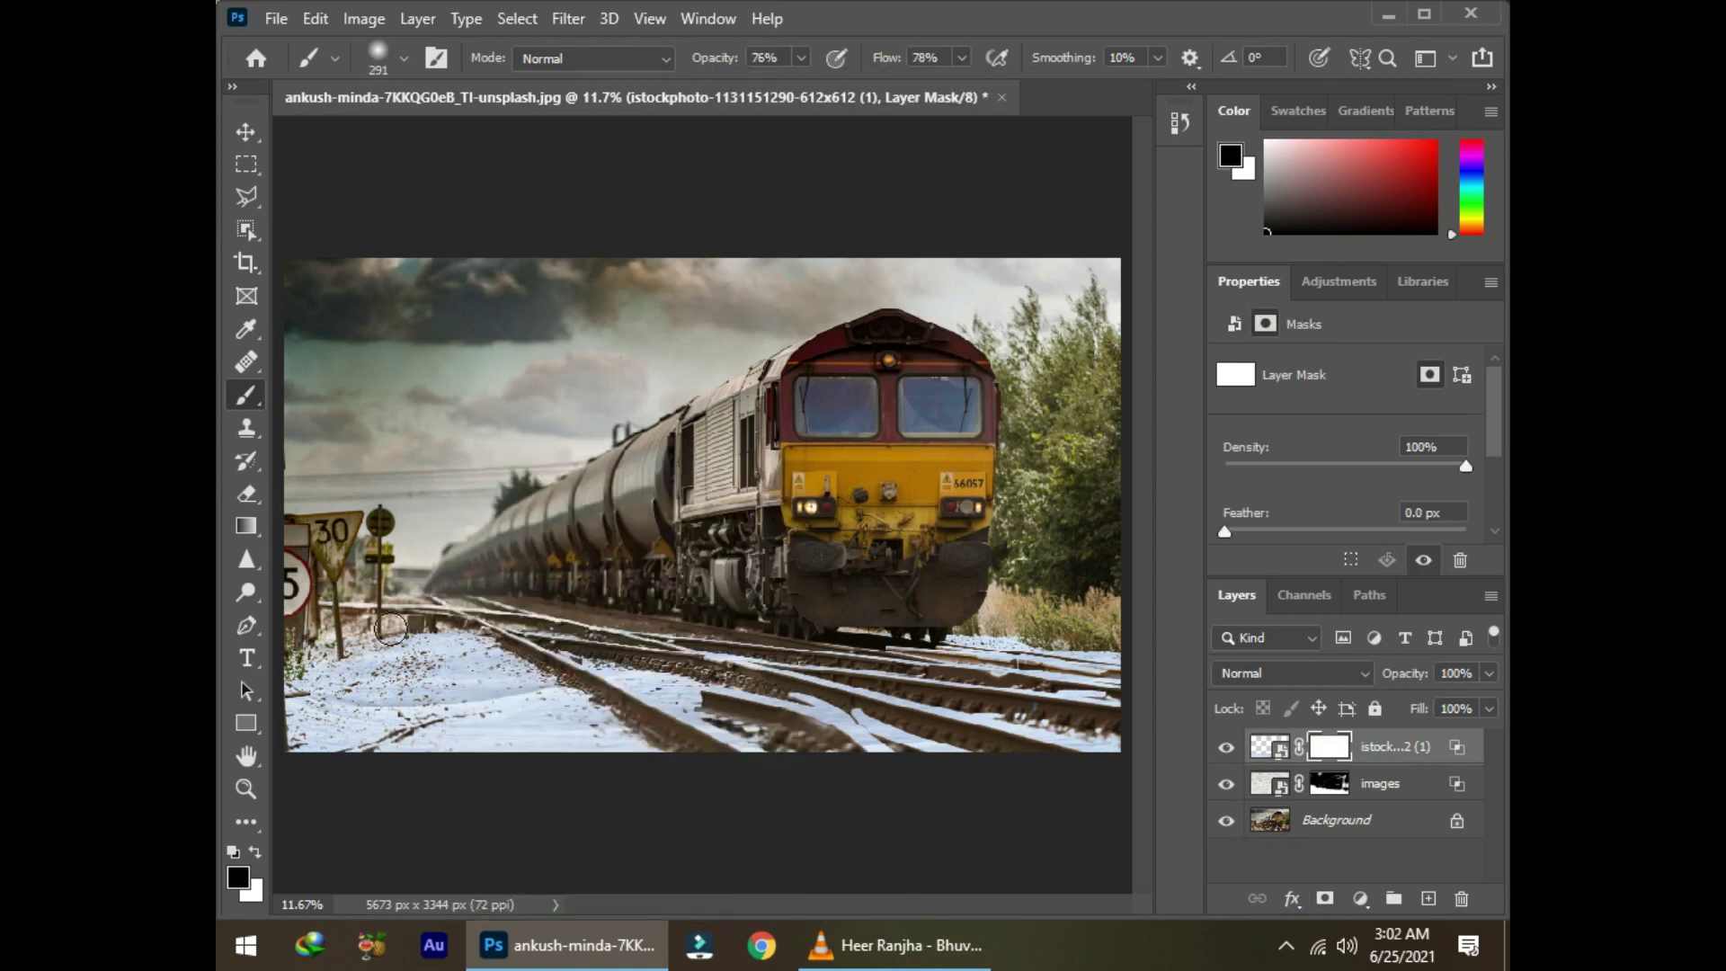
Step: Duplicate the snow layer, mask the copy off the train, and darken the picture's edges
{"action": "right_click", "coordinate": [420, 565]}
{"action": "left_click_drag", "start_coordinate": [670, 528], "coordinate": [694, 528]}
{"action": "key", "text": "Return"}
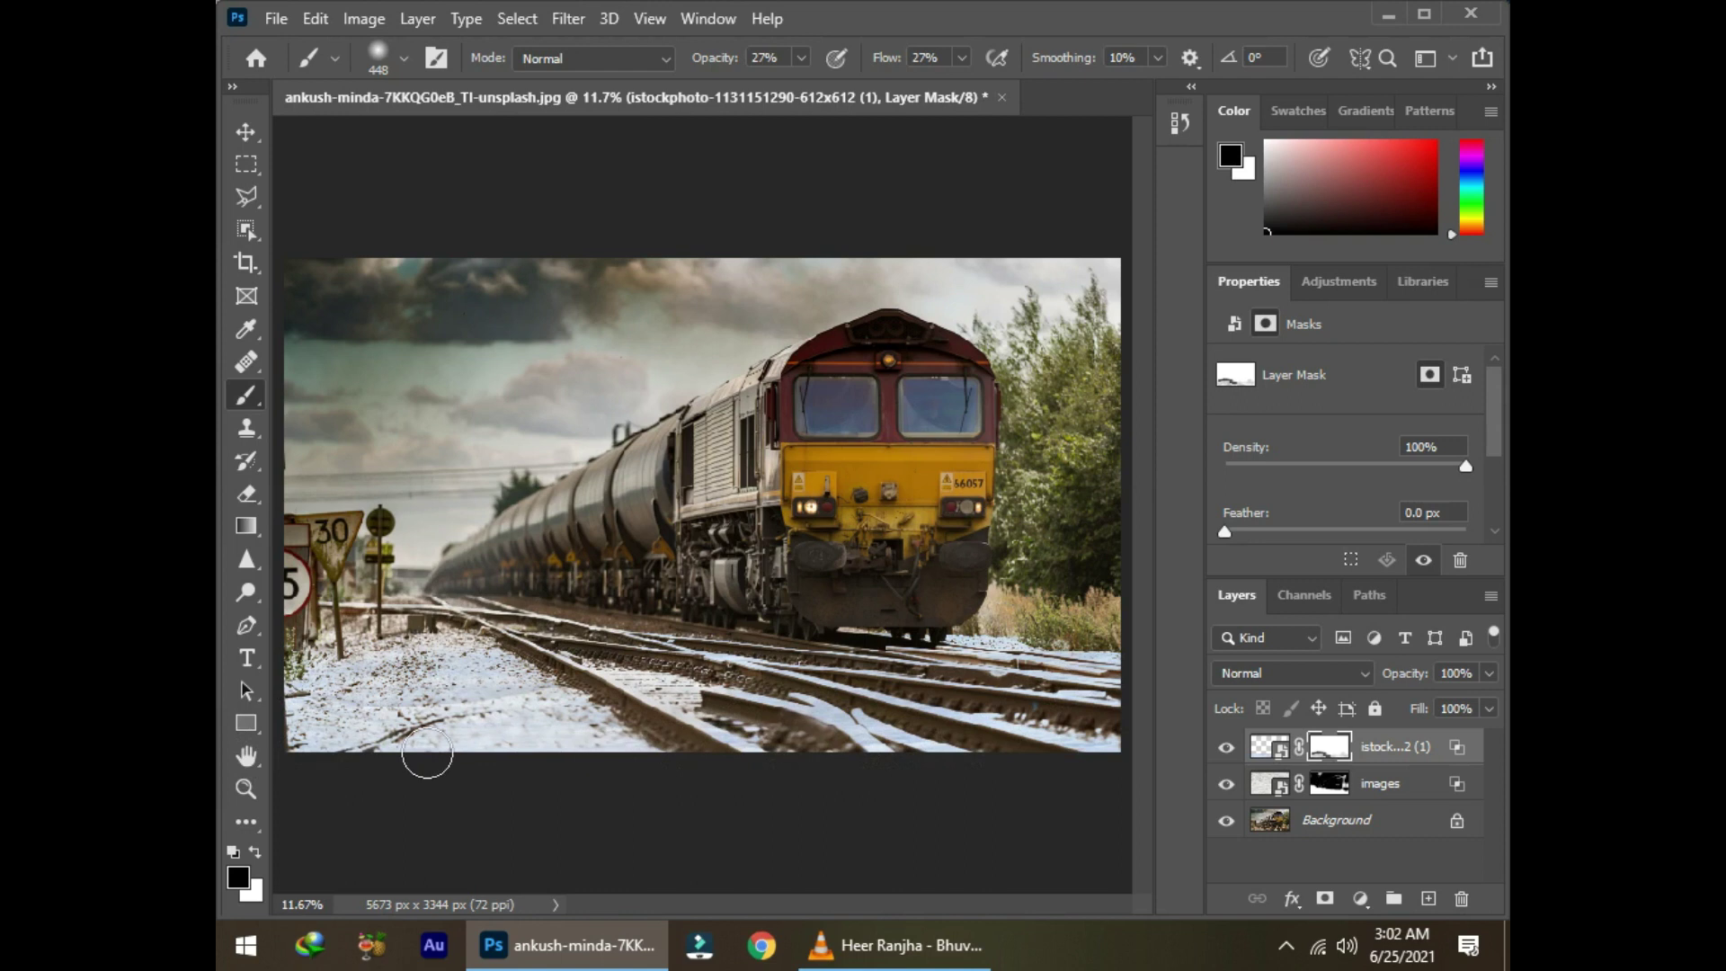
{"action": "left_click_drag", "start_coordinate": [427, 753], "coordinate": [432, 755]}
{"action": "key", "text": "x"}
{"action": "left_click", "coordinate": [800, 57]}
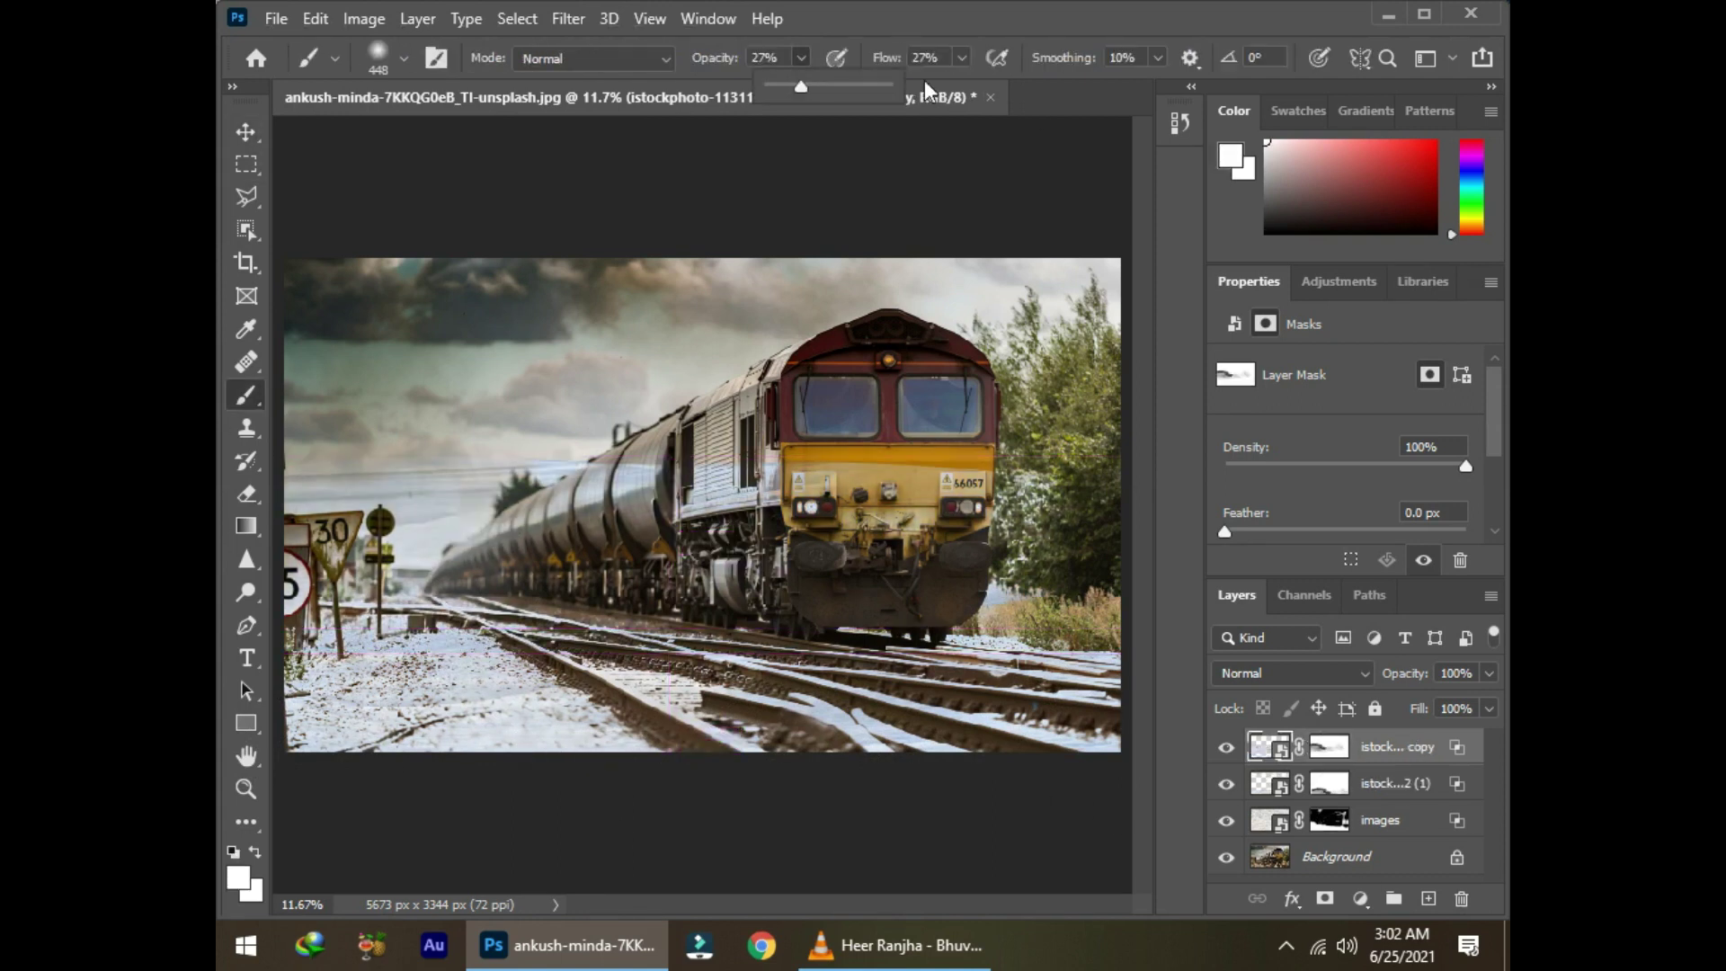
{"action": "left_click", "coordinate": [1329, 746]}
{"action": "key", "text": "x"}
{"action": "left_click_drag", "start_coordinate": [881, 494], "coordinate": [538, 490]}
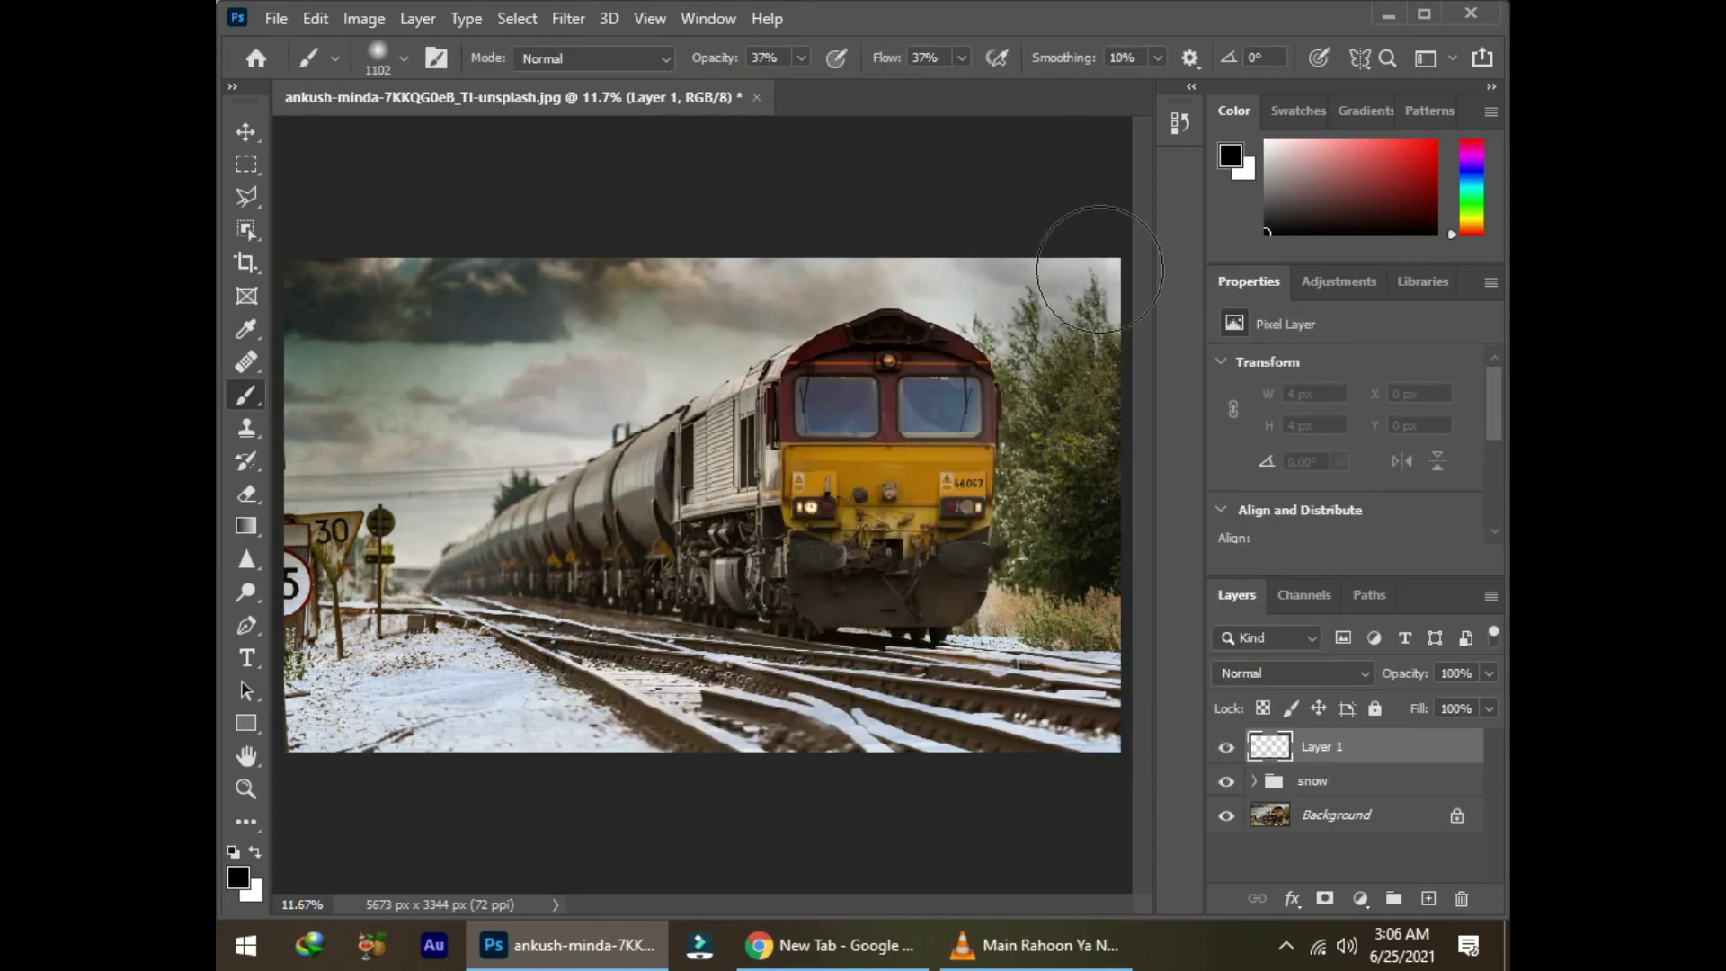
{"action": "mouse_move", "coordinate": [1100, 270]}
{"action": "left_mouse_down"}
{"action": "mouse_move", "coordinate": [306, 503]}
{"action": "mouse_move", "coordinate": [335, 242]}
{"action": "mouse_move", "coordinate": [1052, 288]}
{"action": "left_mouse_up"}
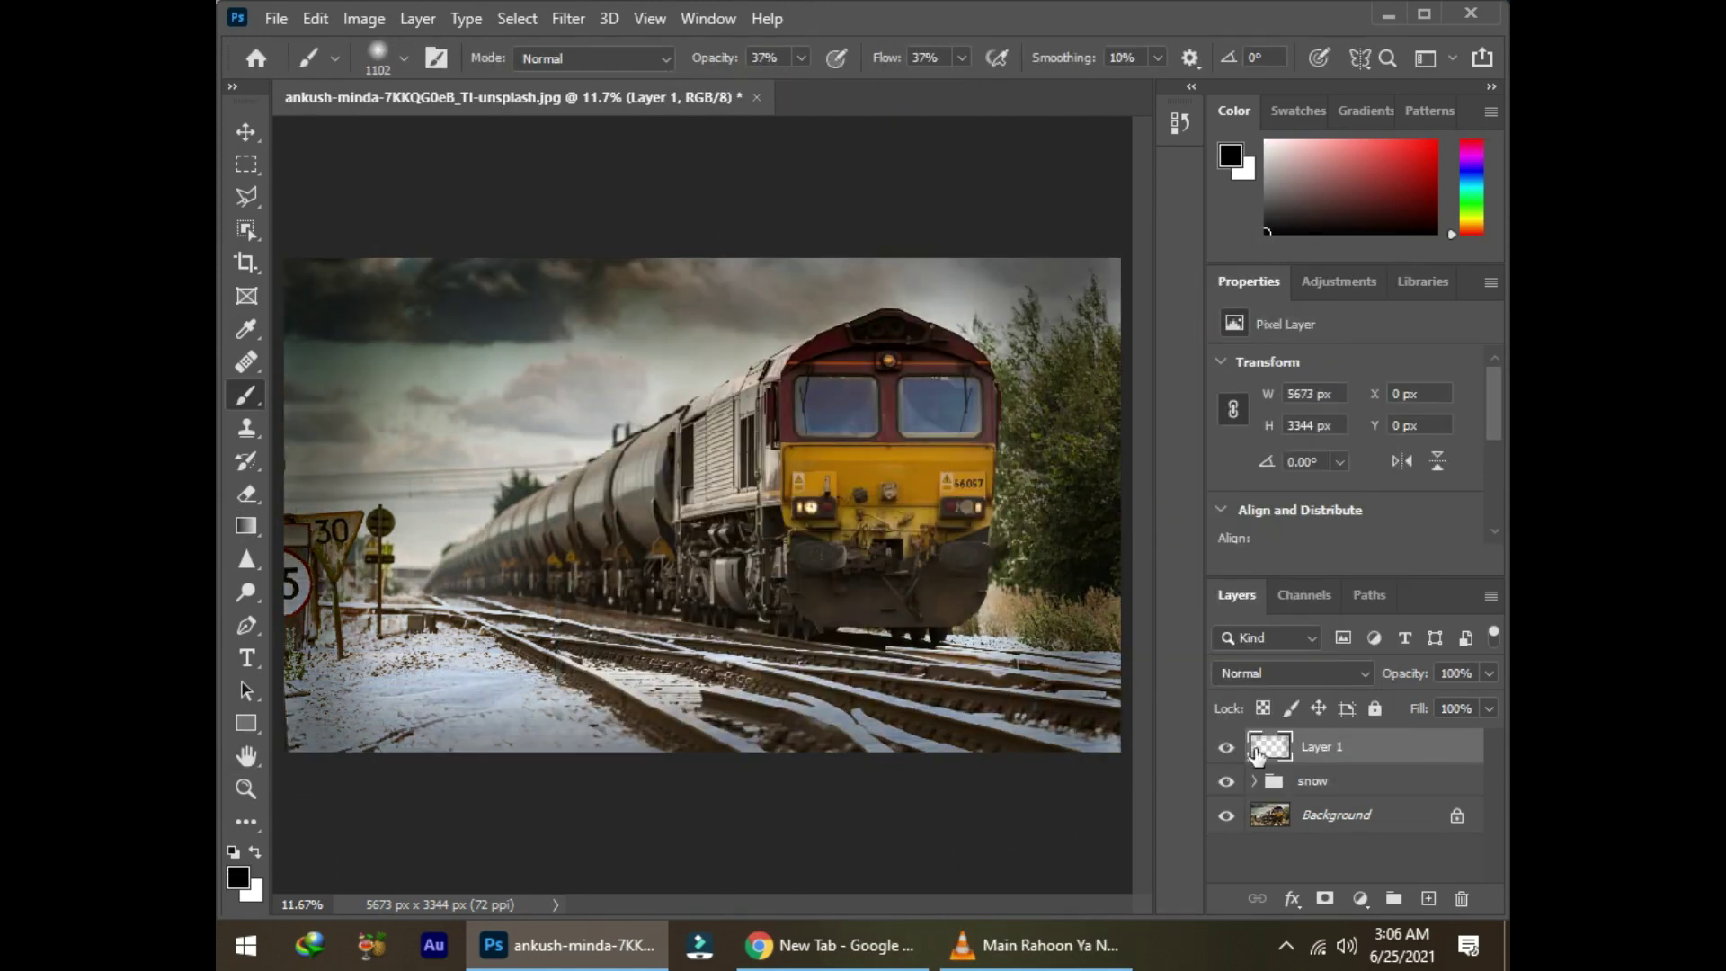
Step: Add a Color Balance adjustment pushing the midtones toward blue
{"action": "left_click", "coordinate": [1362, 906]}
{"action": "left_click", "coordinate": [1348, 643]}
{"action": "left_click_drag", "start_coordinate": [1313, 505], "coordinate": [1360, 505]}
{"action": "left_click_drag", "start_coordinate": [1312, 463], "coordinate": [1318, 463]}
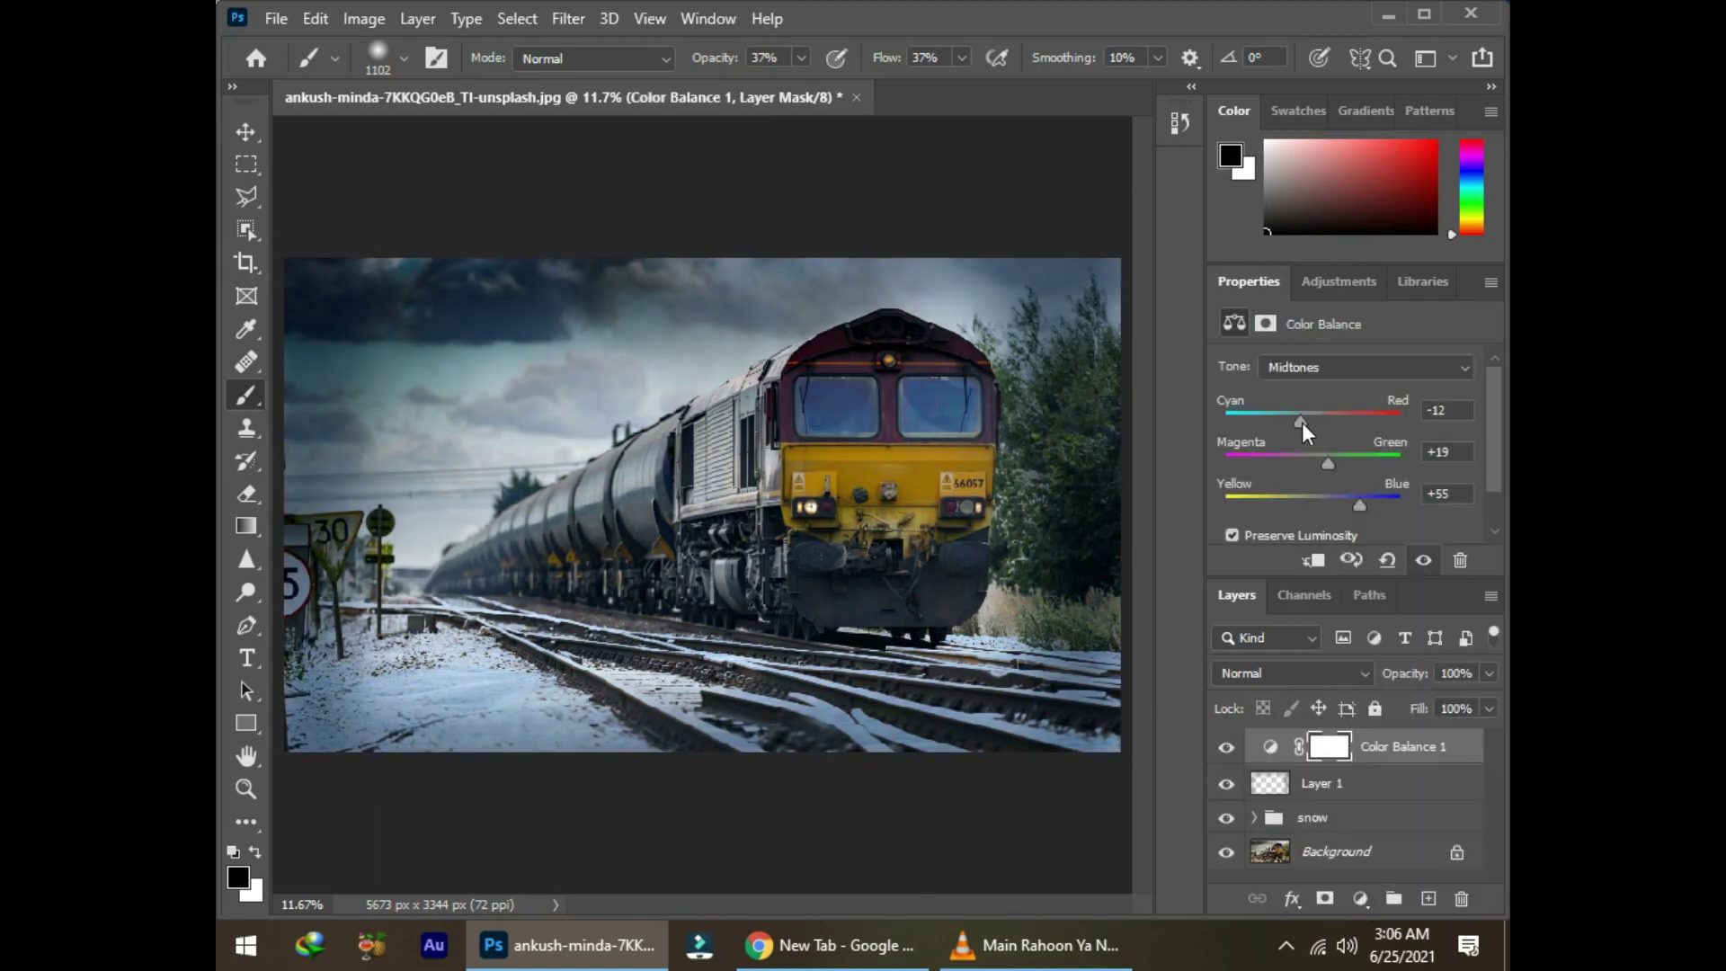
Step: Add a Curves adjustment lowering the Red curve and editing the Blue channel
{"action": "left_click", "coordinate": [1361, 898]}
{"action": "left_click", "coordinate": [1370, 572]}
{"action": "left_click", "coordinate": [1337, 359]}
{"action": "left_click", "coordinate": [1295, 395]}
{"action": "left_click_drag", "start_coordinate": [1390, 447], "coordinate": [1393, 463]}
{"action": "left_click", "coordinate": [1337, 359]}
{"action": "left_click", "coordinate": [1303, 440]}
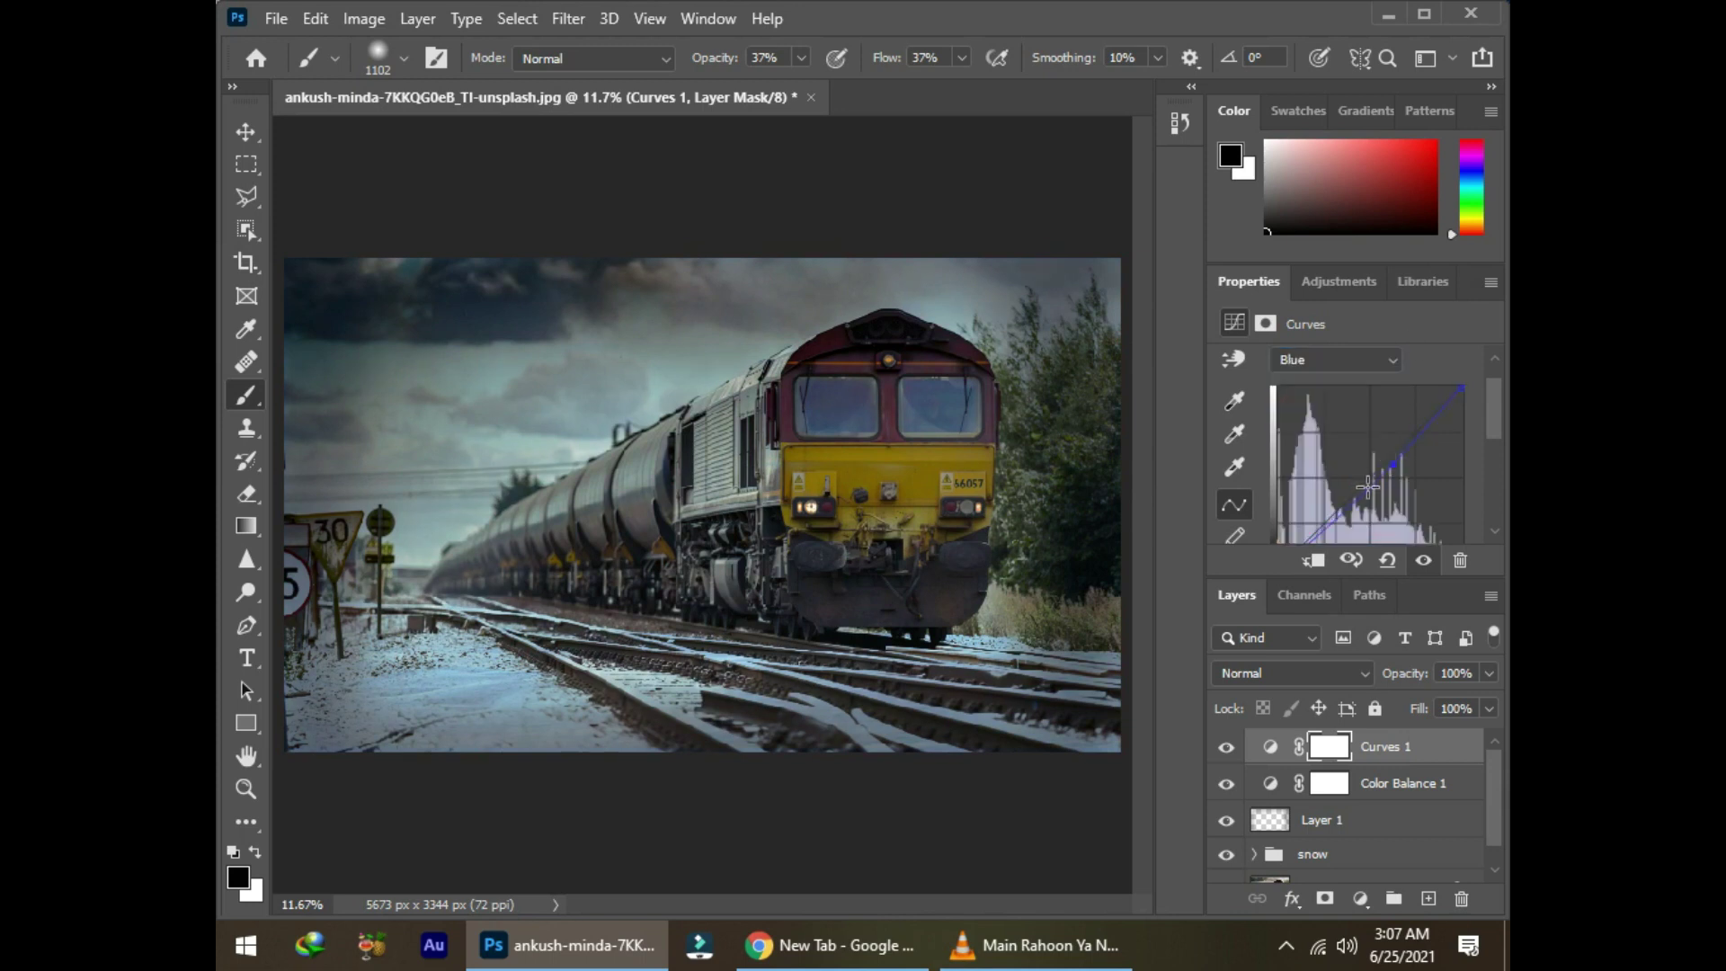
Step: Group the grading and vignette layers as 'clour' and add a new empty layer above
{"action": "left_click", "coordinate": [1430, 899]}
{"action": "left_click", "coordinate": [1385, 783]}
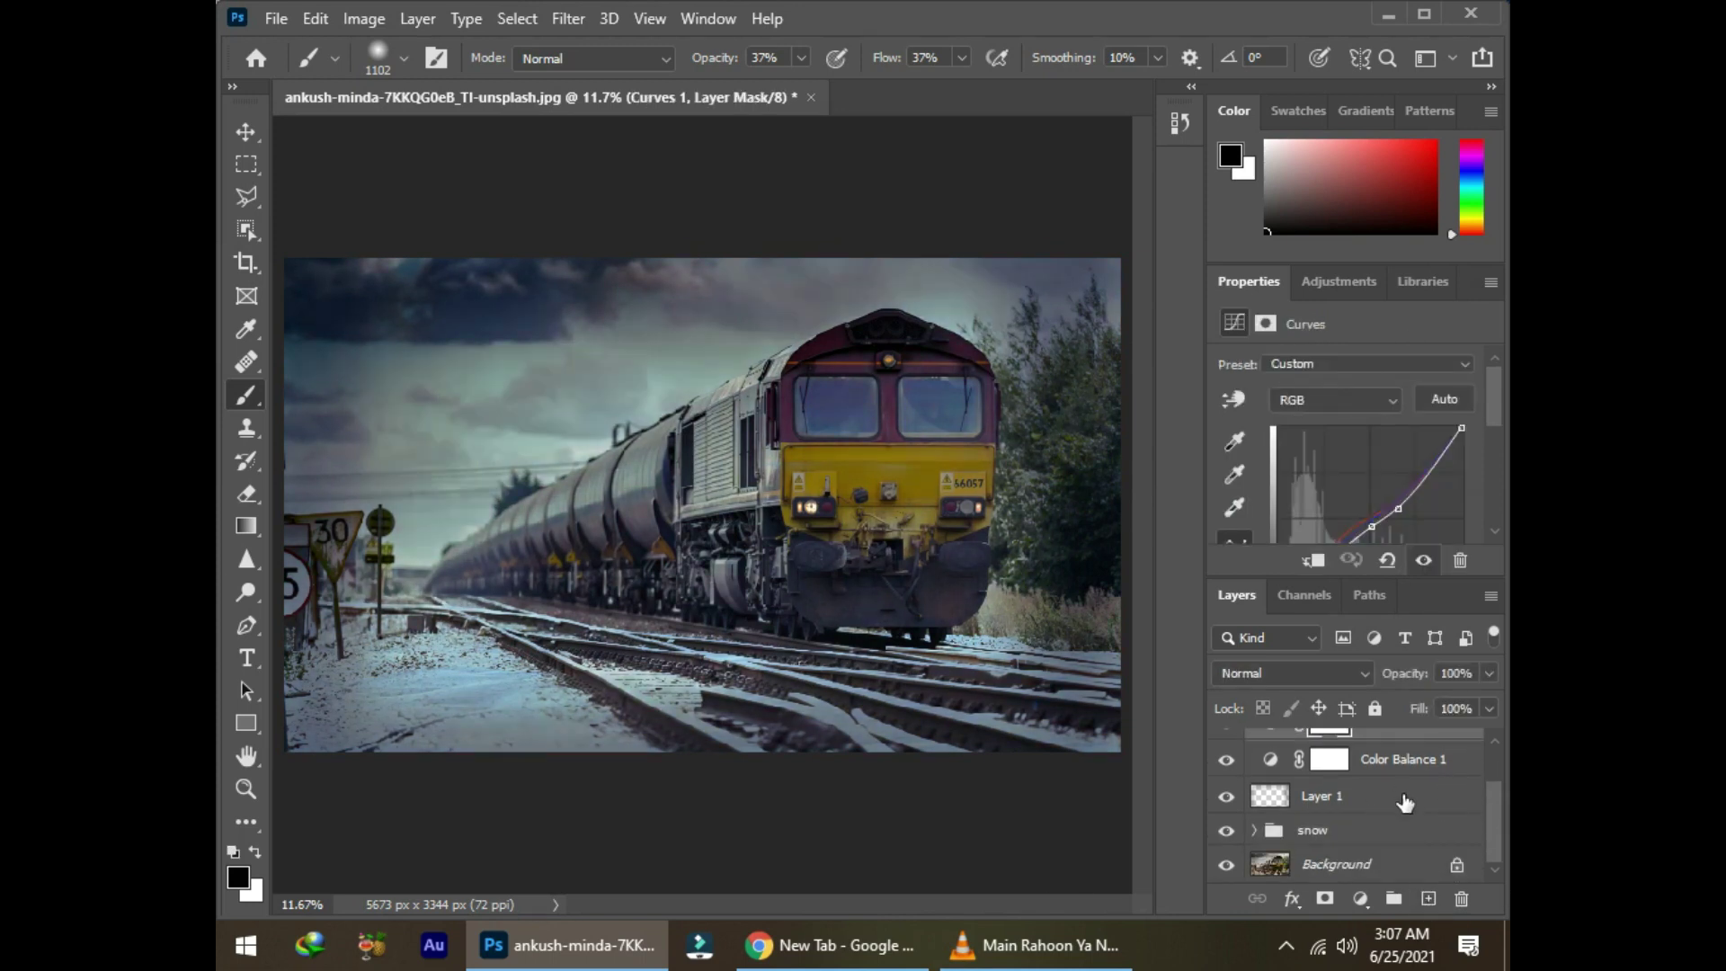
{"action": "left_click", "coordinate": [1385, 855], "text": "shift"}
{"action": "key", "text": "ctrl+g"}
{"action": "double_click", "coordinate": [1322, 780]}
{"action": "left_click", "coordinate": [1322, 746]}
{"action": "left_click", "coordinate": [237, 877]}
Step: Paint a pale beige glow over the first headlight with an enlarged brush
{"action": "left_click_drag", "start_coordinate": [899, 243], "coordinate": [1142, 243]}
{"action": "left_click", "coordinate": [1115, 324]}
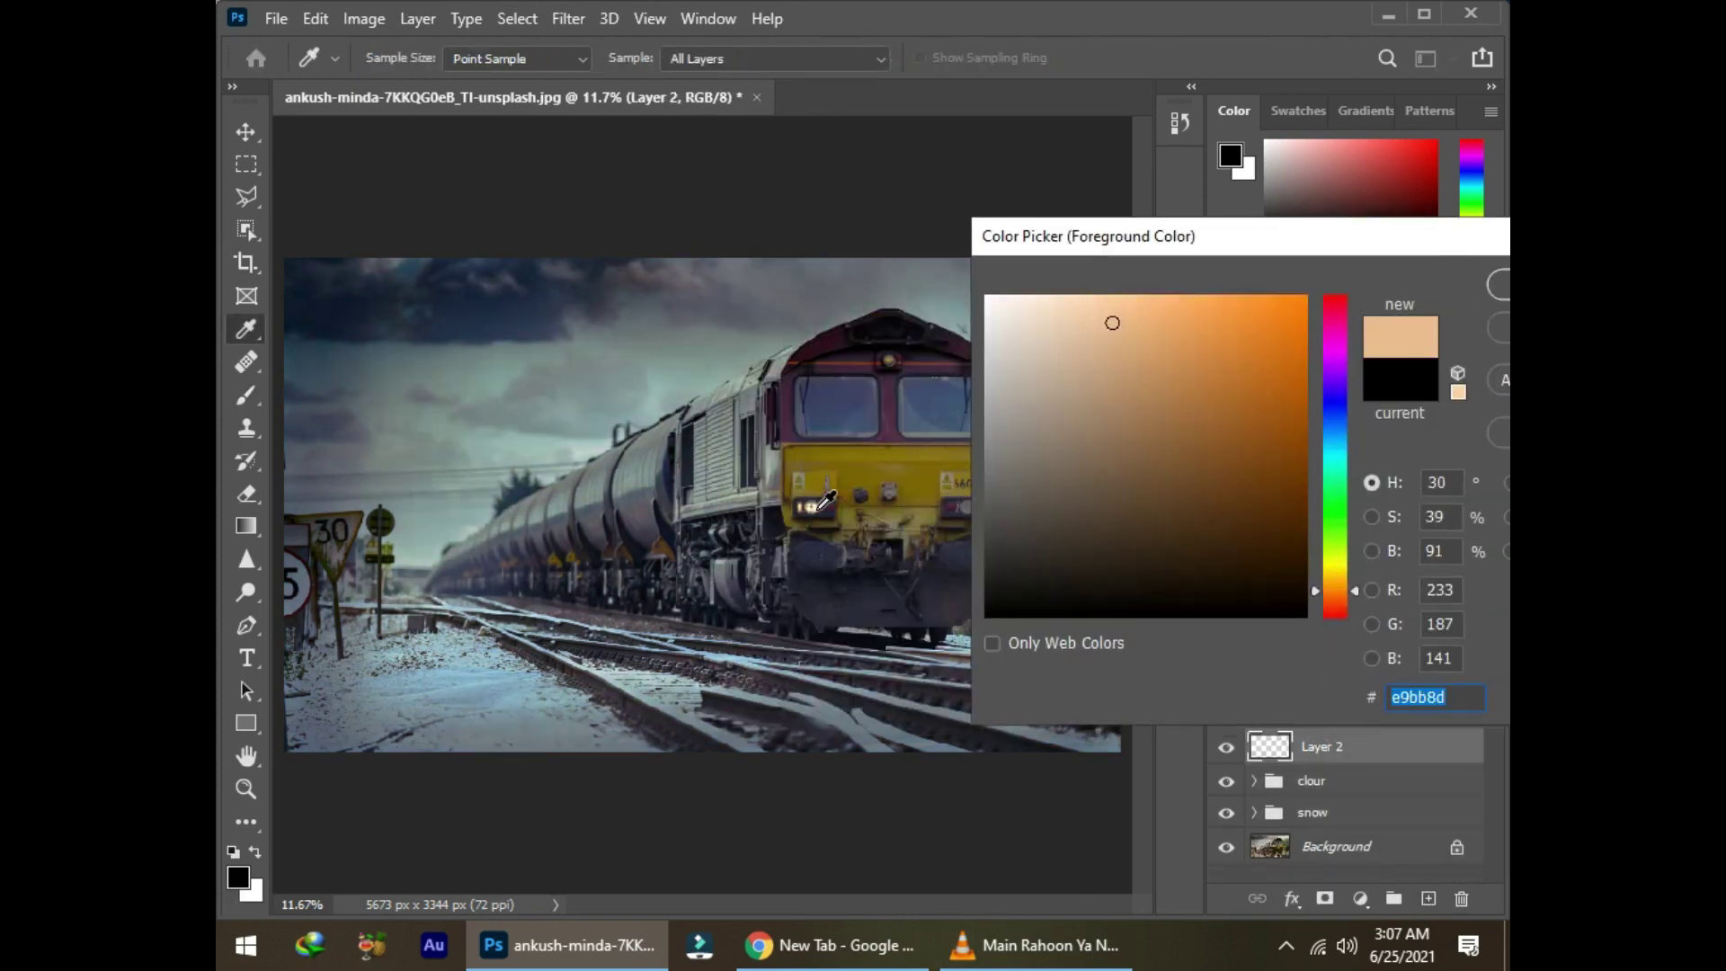
{"action": "scroll", "coordinate": [698, 503], "scroll_direction": "up", "scroll_amount": 3}
{"action": "key", "text": "Return"}
{"action": "scroll", "coordinate": [1102, 508], "scroll_direction": "up", "scroll_amount": 2}
{"action": "left_click", "coordinate": [770, 513]}
{"action": "left_click", "coordinate": [773, 513]}
{"action": "right_click", "coordinate": [773, 514]}
{"action": "left_click_drag", "start_coordinate": [863, 523], "coordinate": [886, 523]}
{"action": "left_click", "coordinate": [771, 514]}
Step: Resize the brush and give the second headlight the same warm glow
{"action": "left_click_drag", "start_coordinate": [840, 899], "coordinate": [894, 899]}
{"action": "right_click", "coordinate": [920, 513]}
{"action": "left_click_drag", "start_coordinate": [1020, 524], "coordinate": [1005, 524]}
{"action": "key", "text": "Return"}
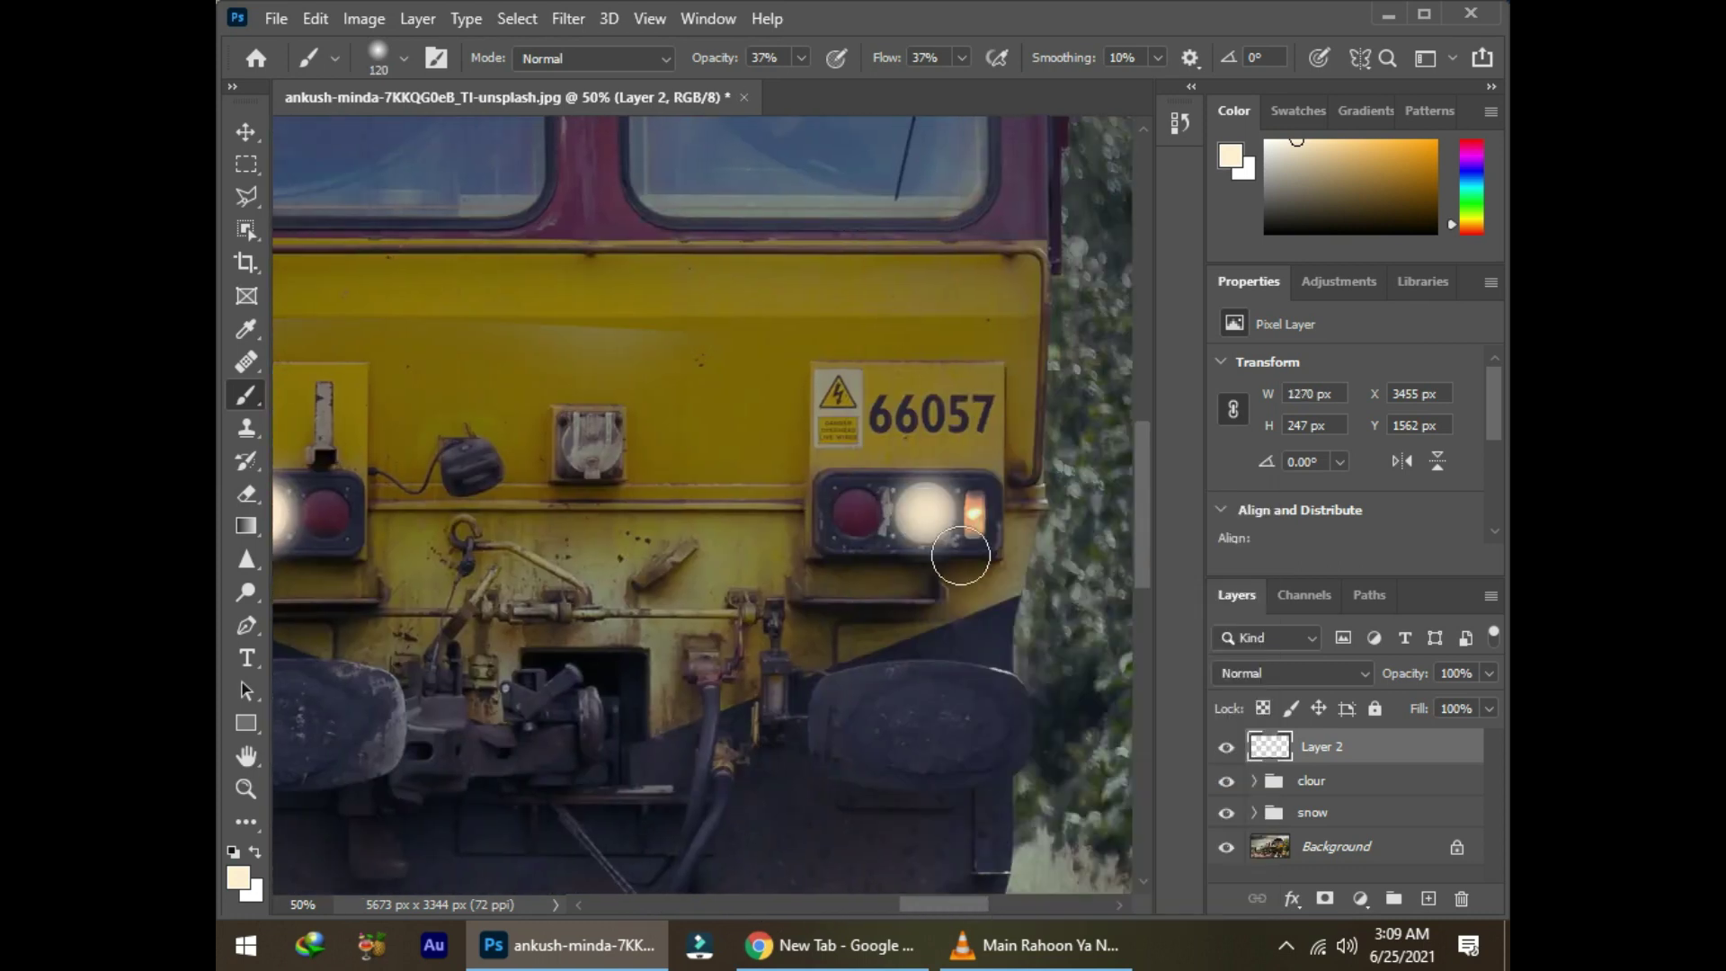
{"action": "right_click", "coordinate": [926, 515]}
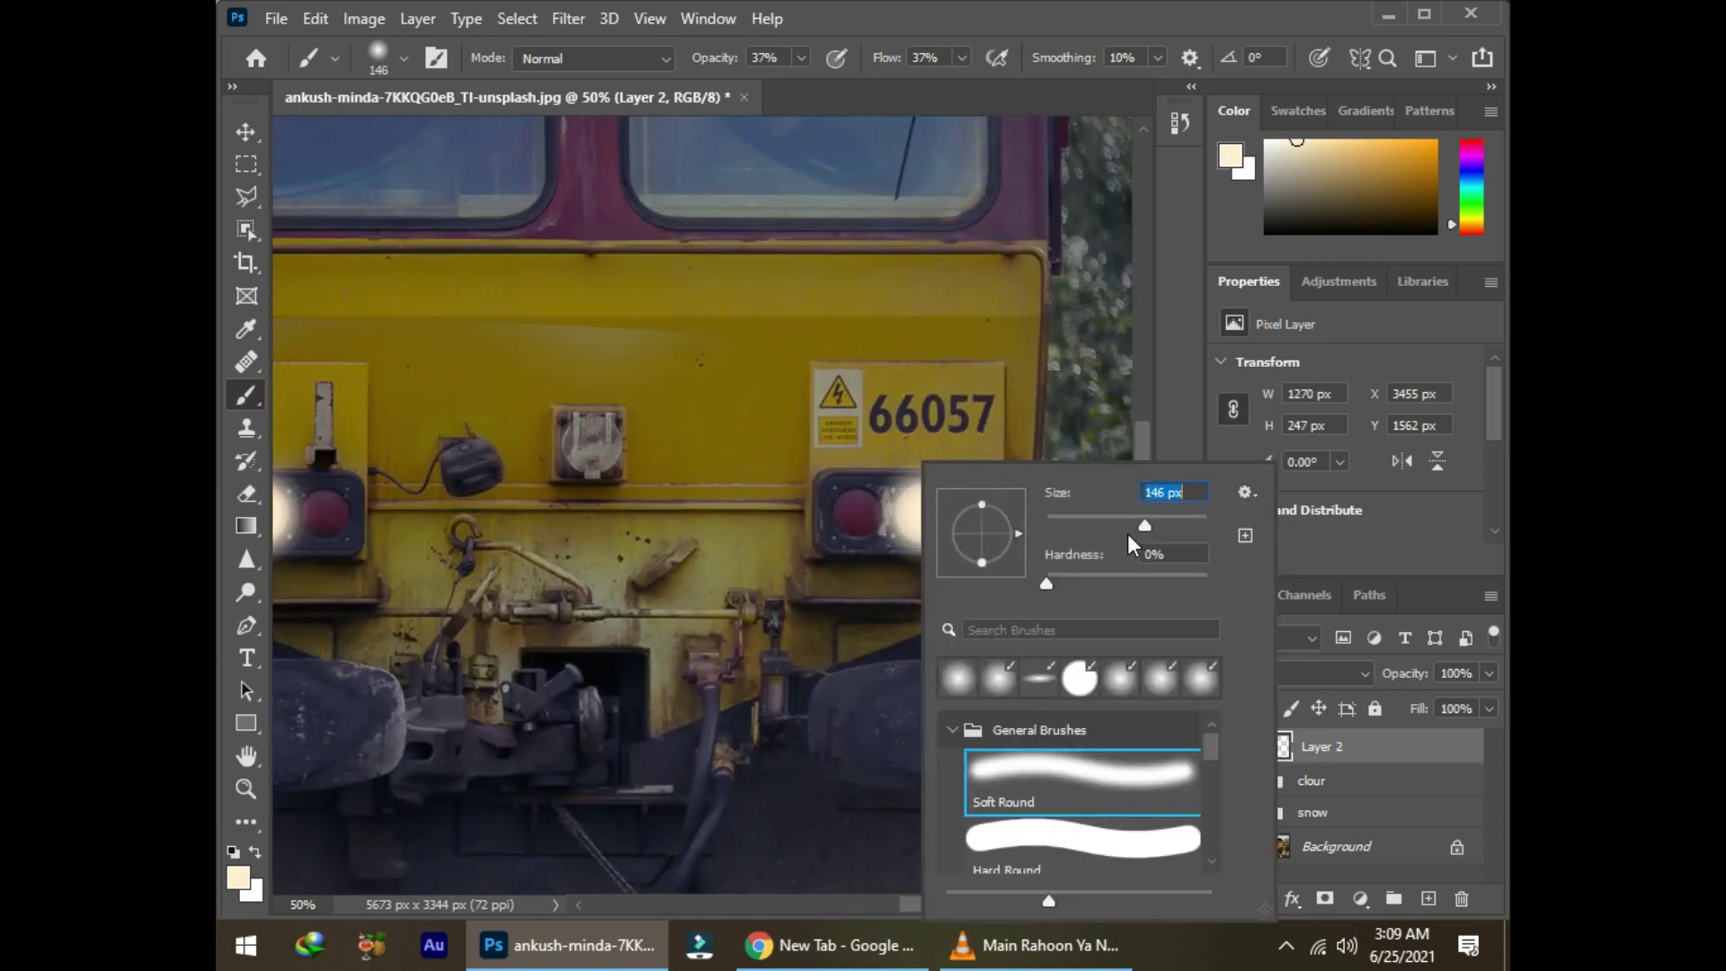
{"action": "left_click_drag", "start_coordinate": [1144, 525], "coordinate": [1149, 525]}
{"action": "key", "text": "Return"}
{"action": "key", "text": "ctrl+0"}
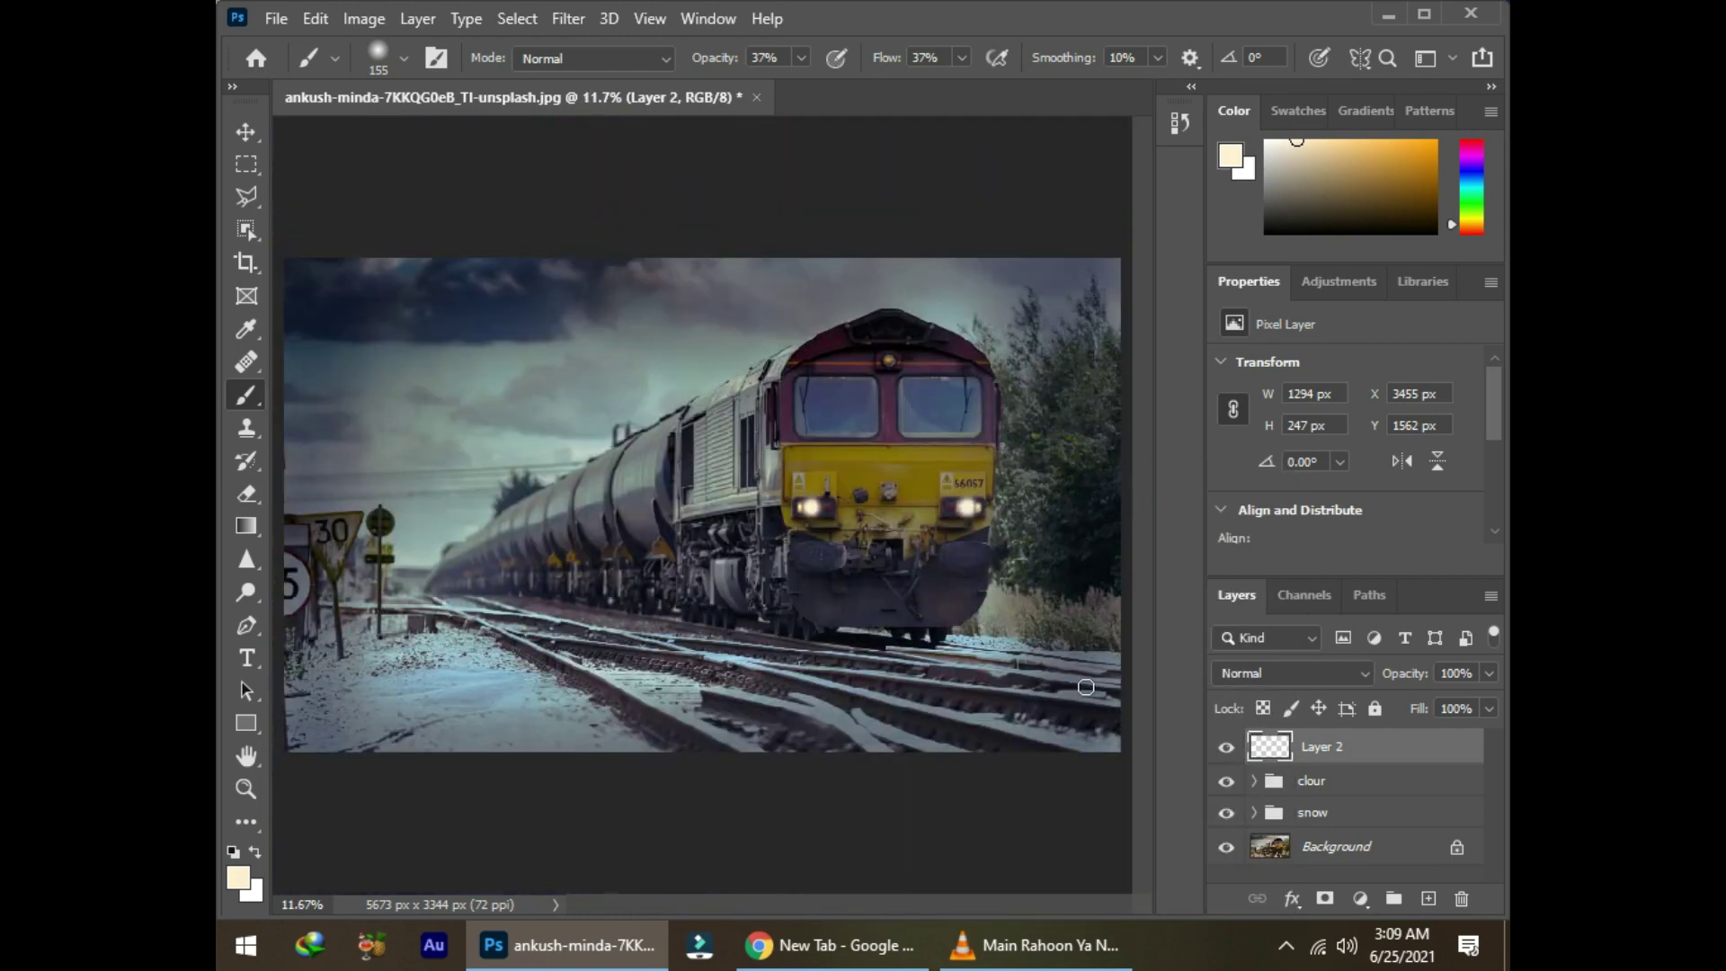
{"action": "key", "text": "ctrl+plus"}
{"action": "key", "text": "ctrl+plus"}
{"action": "key", "text": "ctrl+plus"}
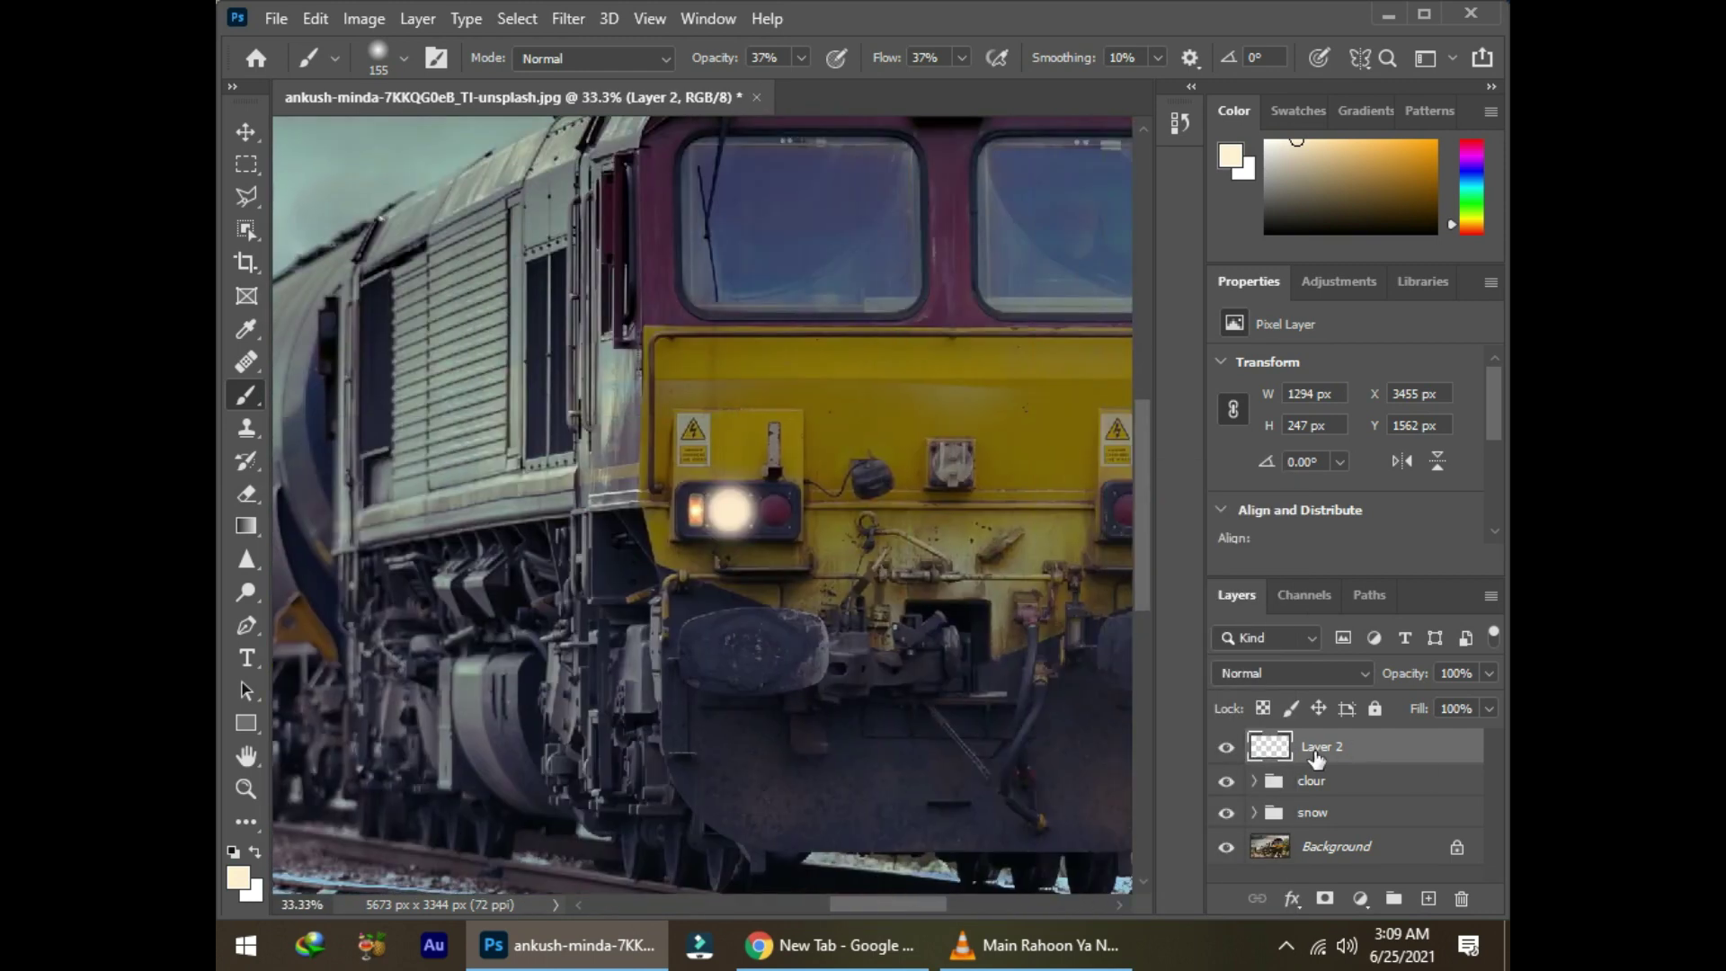
Step: On a new layer, sample a warm lamp colour and paint an orange glow over the left lamp
{"action": "left_click", "coordinate": [1428, 898]}
{"action": "left_click", "coordinate": [1232, 158]}
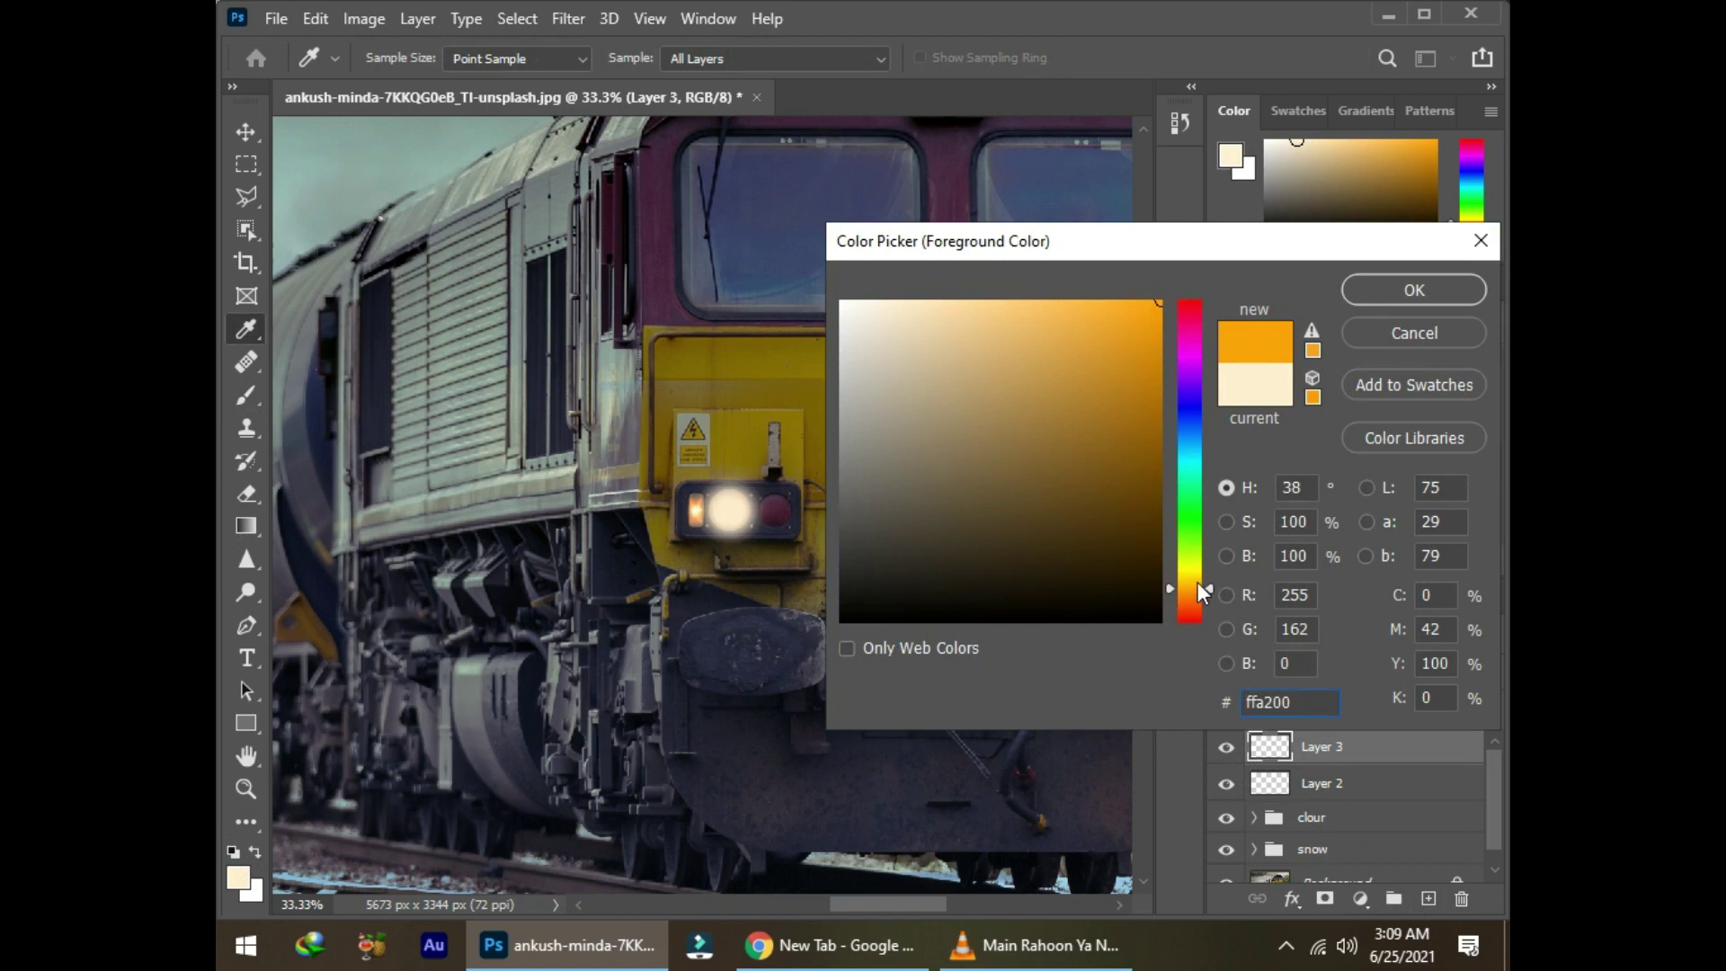
{"action": "left_click", "coordinate": [700, 497]}
{"action": "key", "text": "Return"}
{"action": "key", "text": "b"}
{"action": "right_click", "coordinate": [700, 497]}
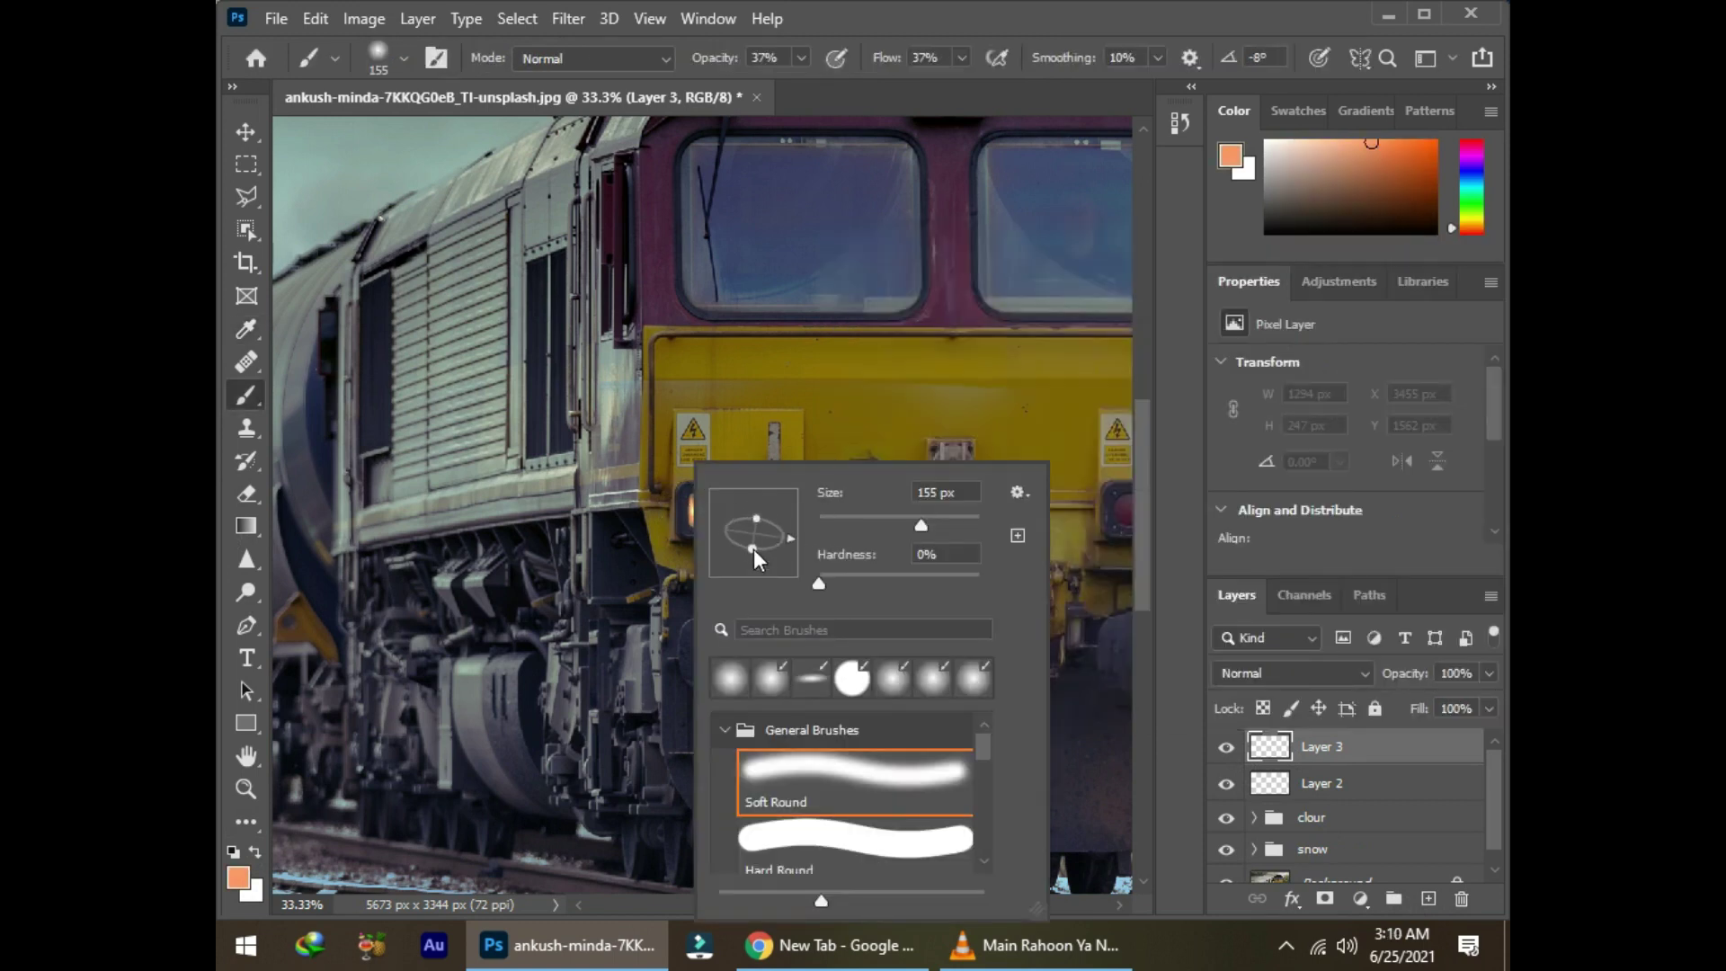
{"action": "key", "text": "Return"}
{"action": "left_click_drag", "start_coordinate": [698, 497], "coordinate": [698, 542]}
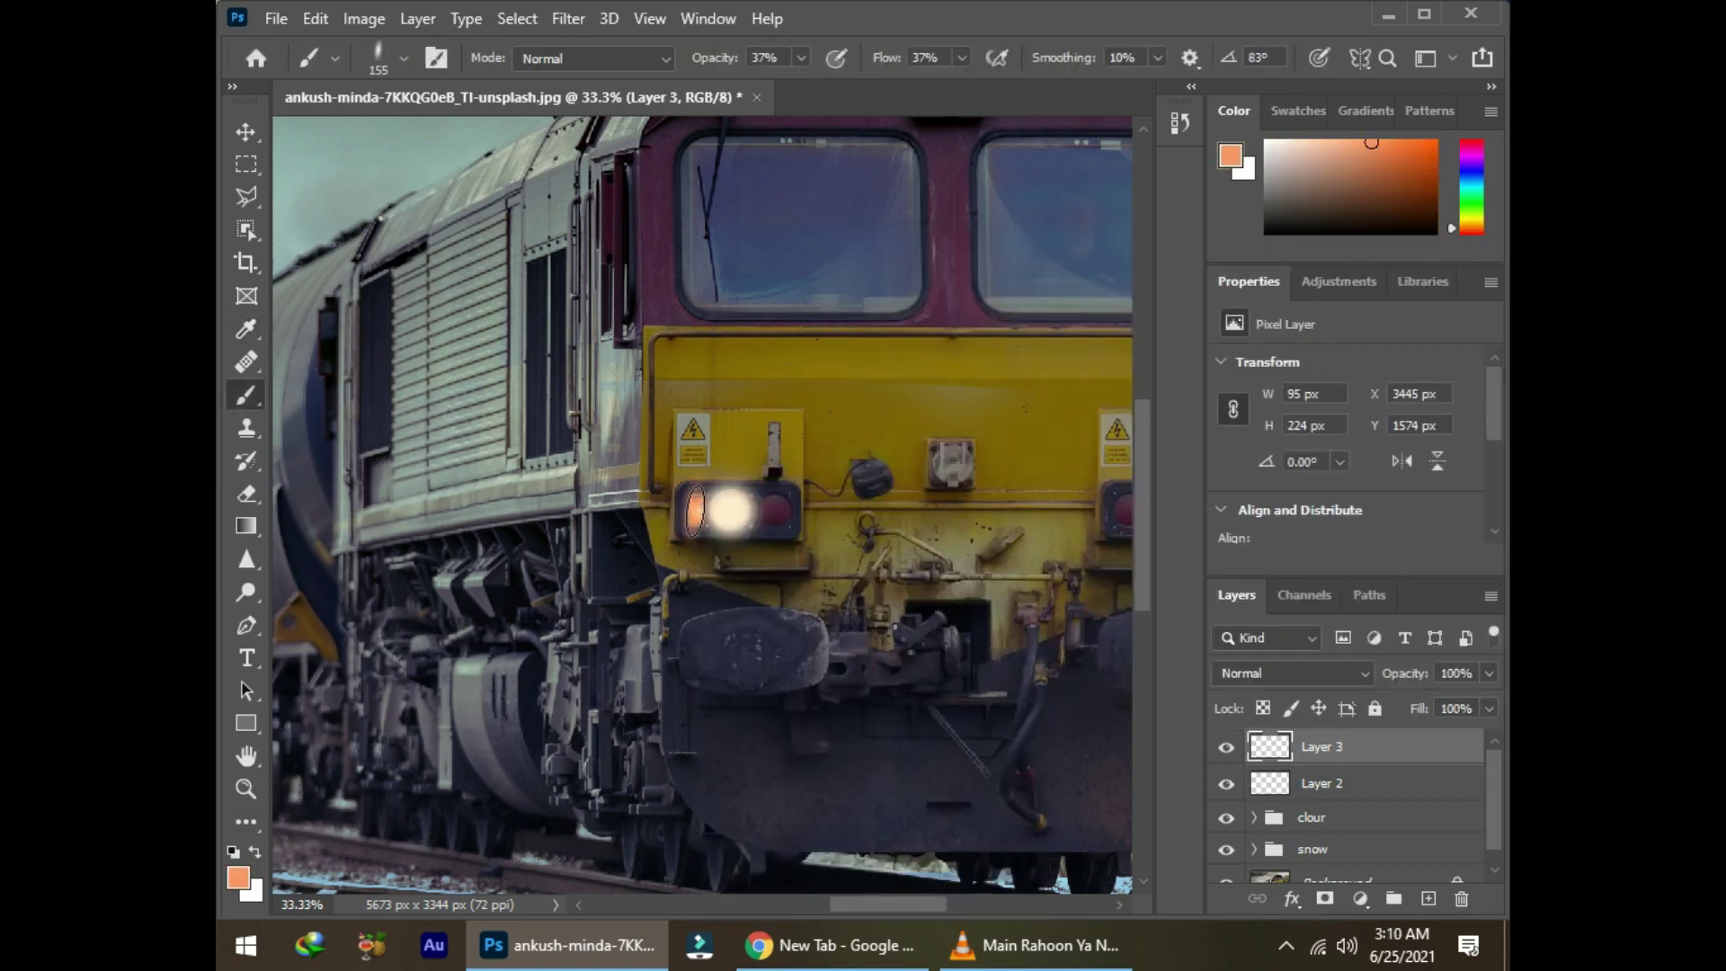
{"action": "left_click_drag", "start_coordinate": [895, 906], "coordinate": [915, 906]}
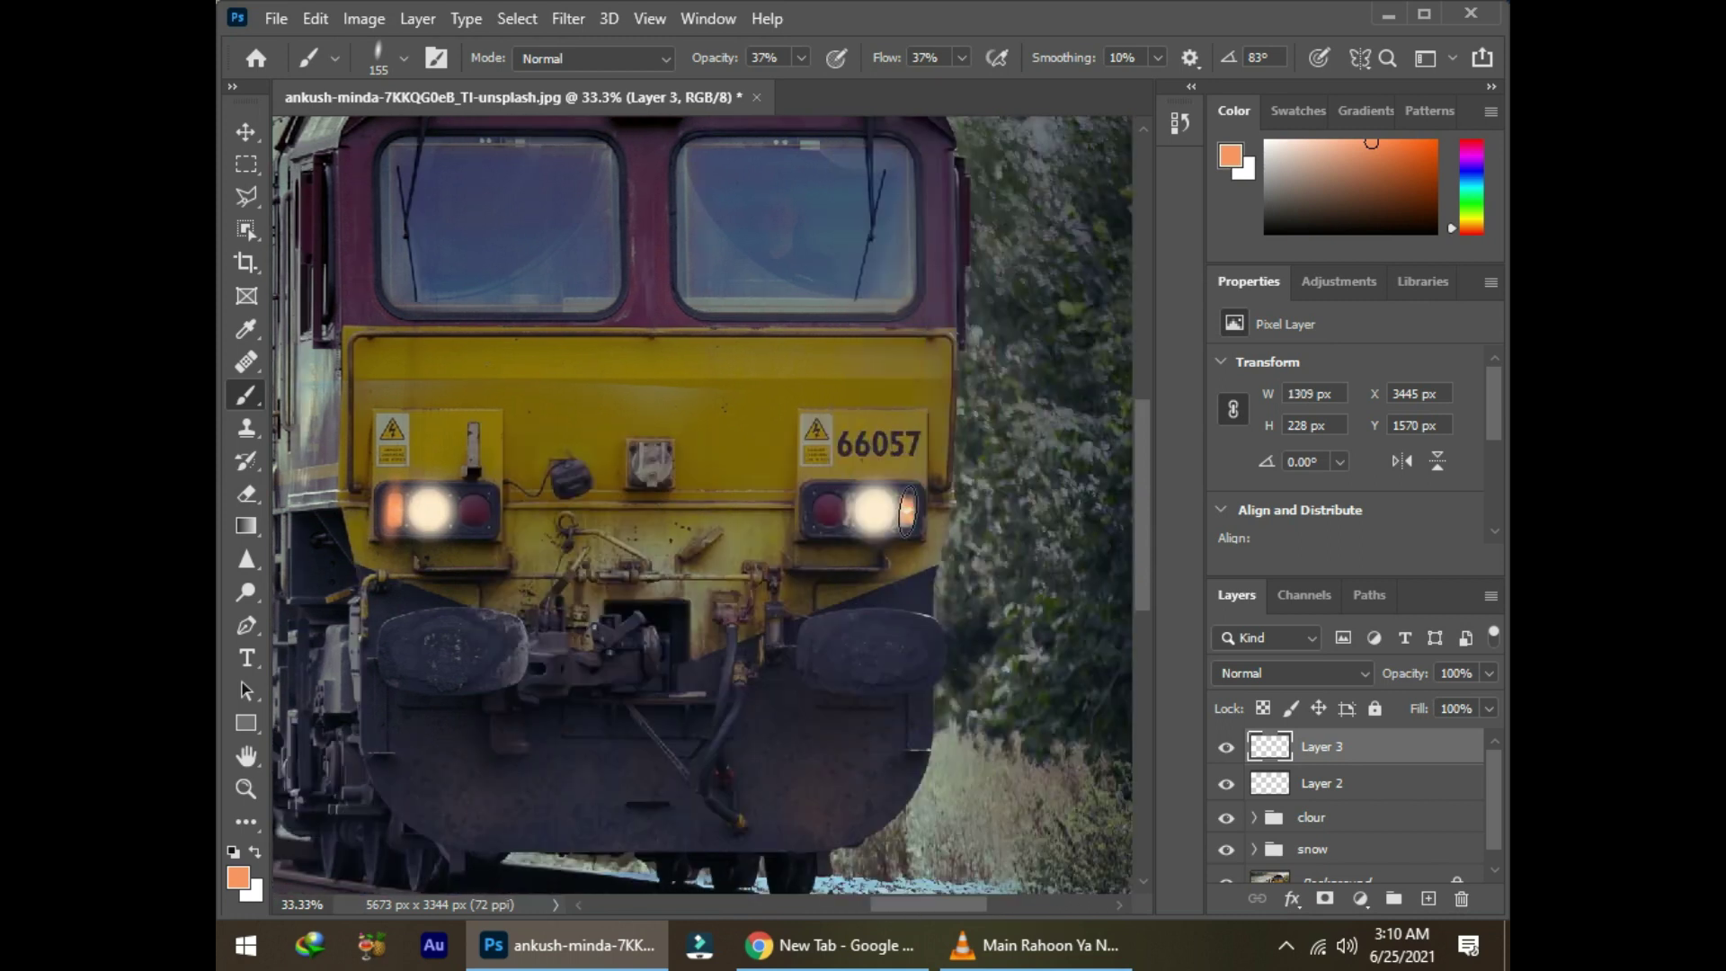
Step: Add another new layer and set the foreground colour to pure red
{"action": "left_click", "coordinate": [1429, 899]}
{"action": "right_click", "coordinate": [512, 463]}
{"action": "key", "text": "Escape"}
{"action": "key", "text": "i"}
{"action": "left_click", "coordinate": [238, 877]}
{"action": "left_click", "coordinate": [1159, 303]}
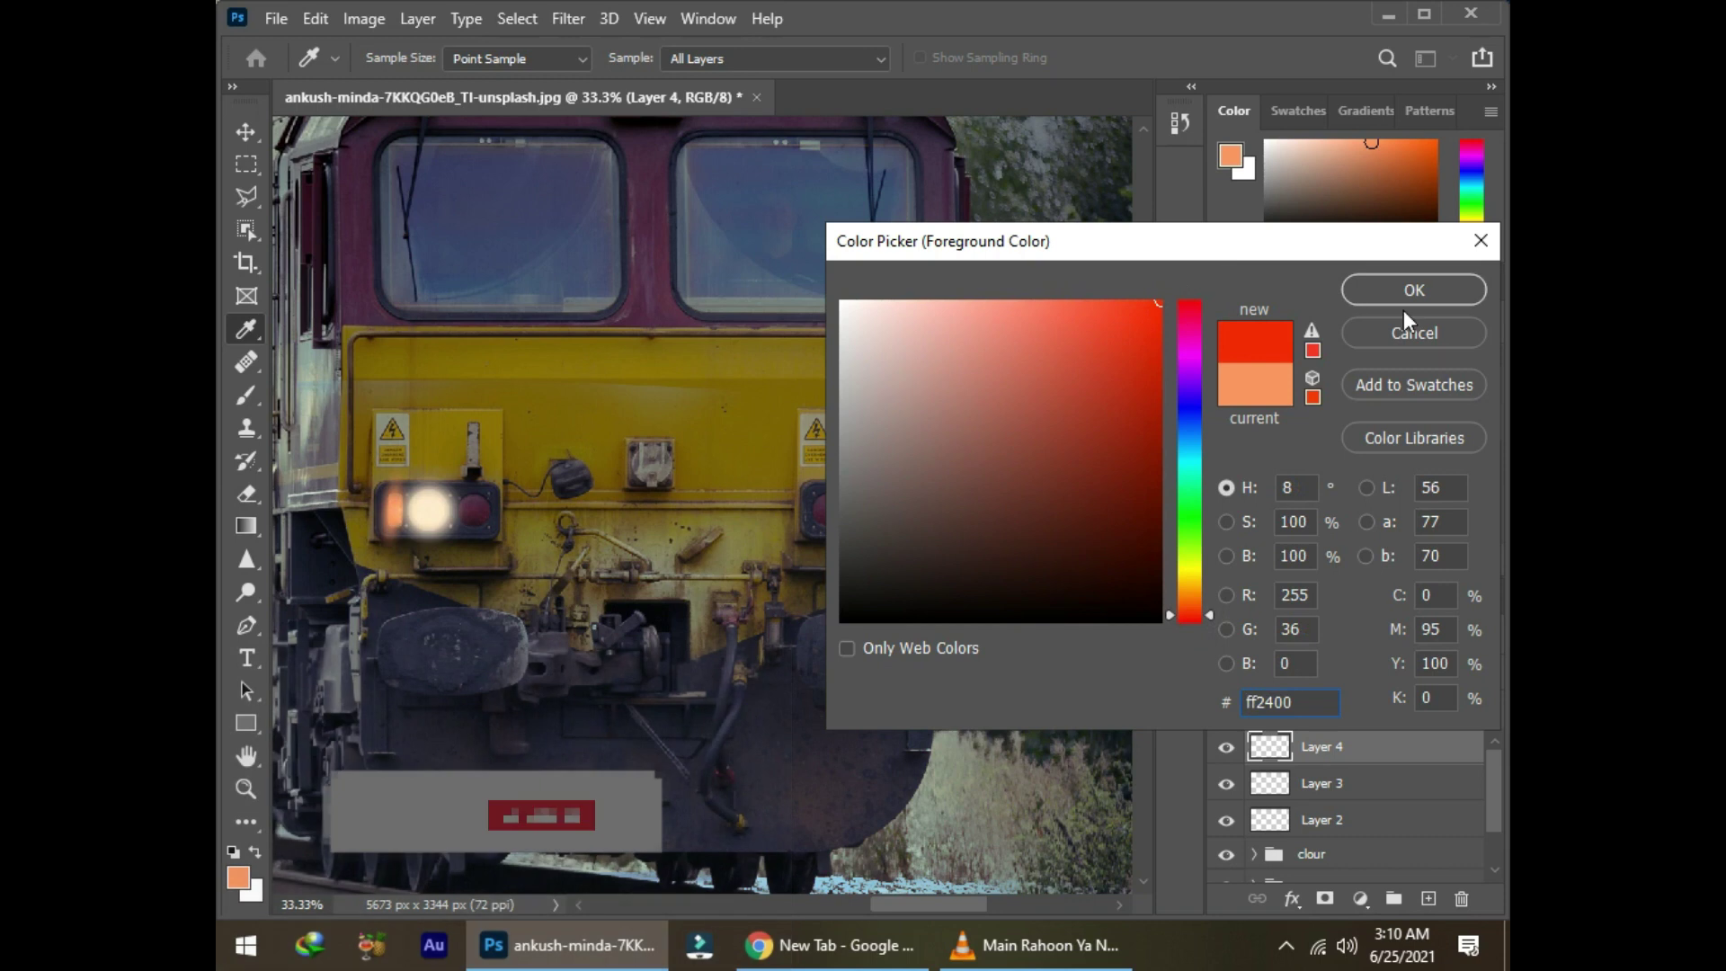
{"action": "left_click", "coordinate": [1414, 290]}
{"action": "key", "text": "b"}
Step: Adjust brush size and hardness over the red lamps beside the headlights
{"action": "right_click", "coordinate": [833, 511]}
{"action": "key", "text": "Escape"}
{"action": "right_click", "coordinate": [858, 568]}
{"action": "key", "text": "Escape"}
{"action": "scroll", "coordinate": [619, 520], "scroll_direction": "left", "scroll_amount": 3}
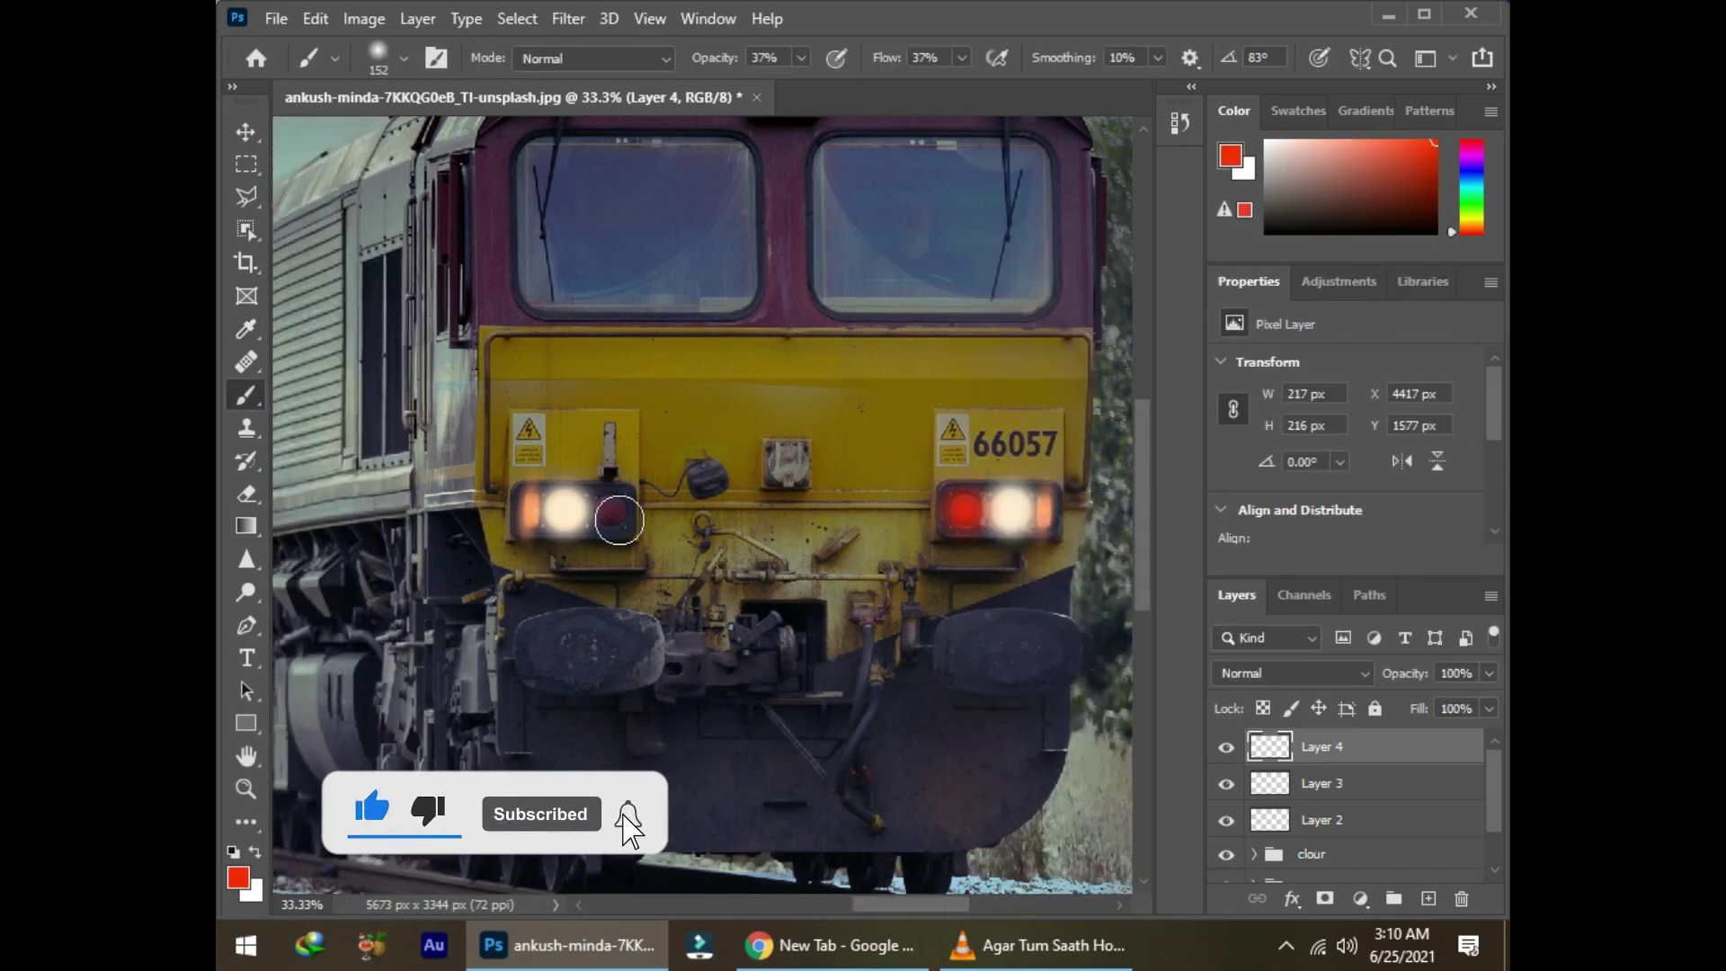
{"action": "right_click", "coordinate": [620, 520]}
{"action": "key", "text": "Escape"}
{"action": "key", "text": "Escape"}
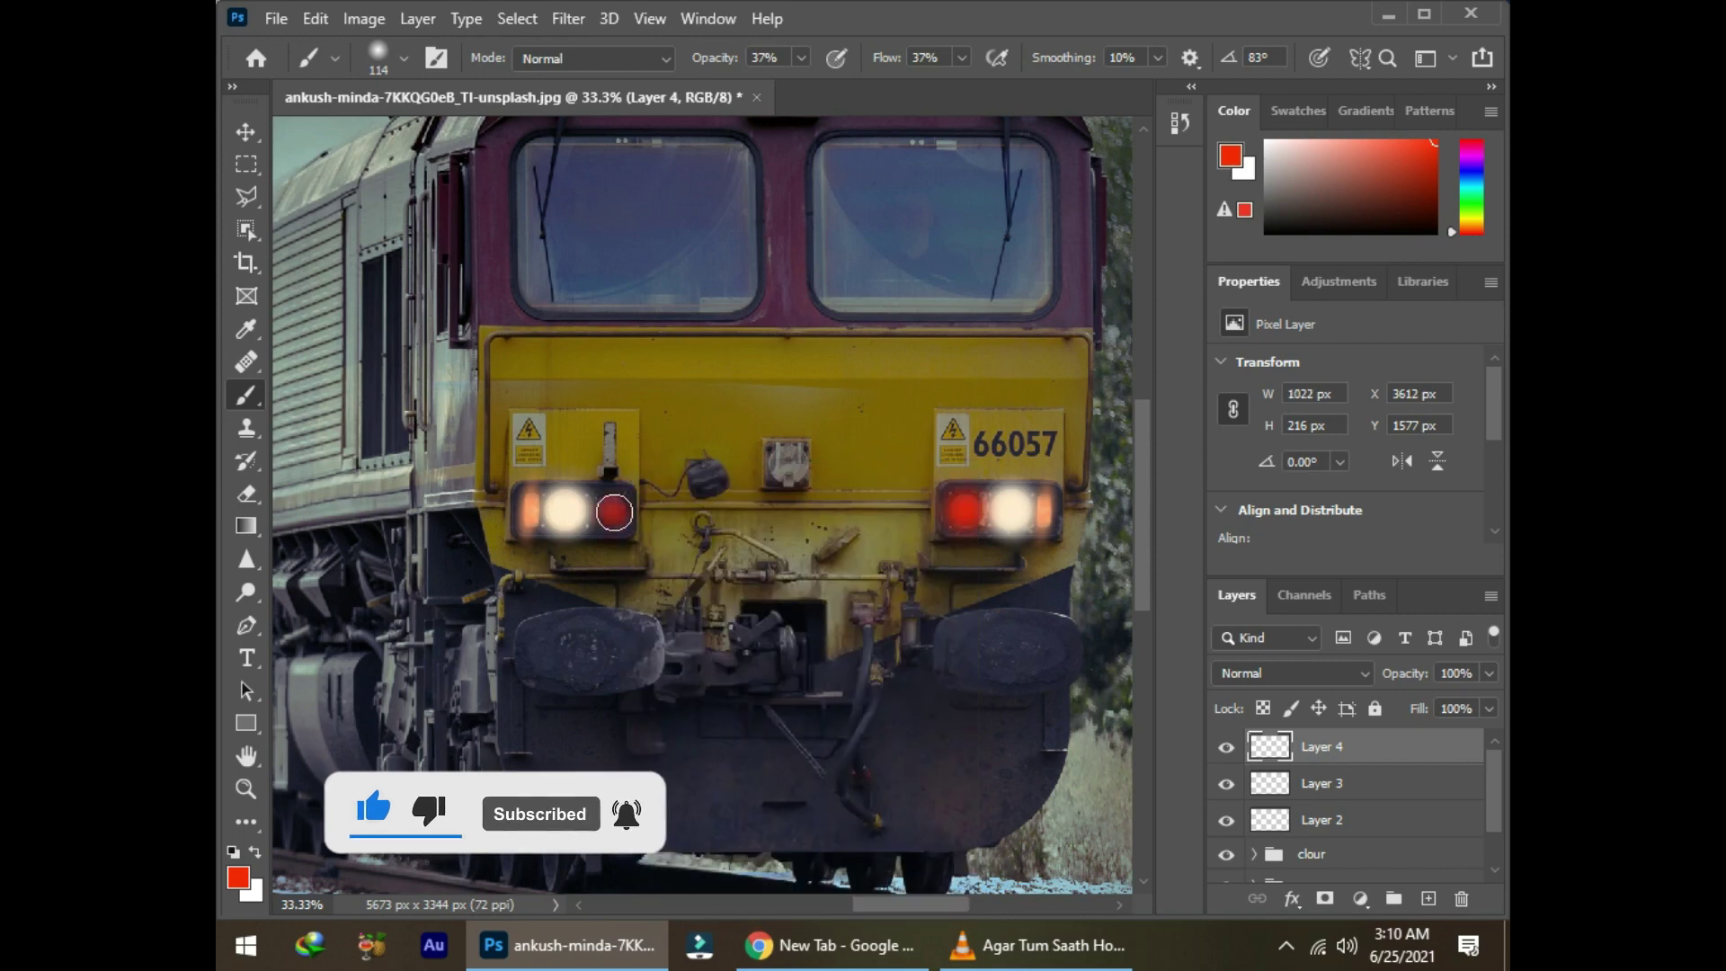
{"action": "right_click", "coordinate": [614, 513]}
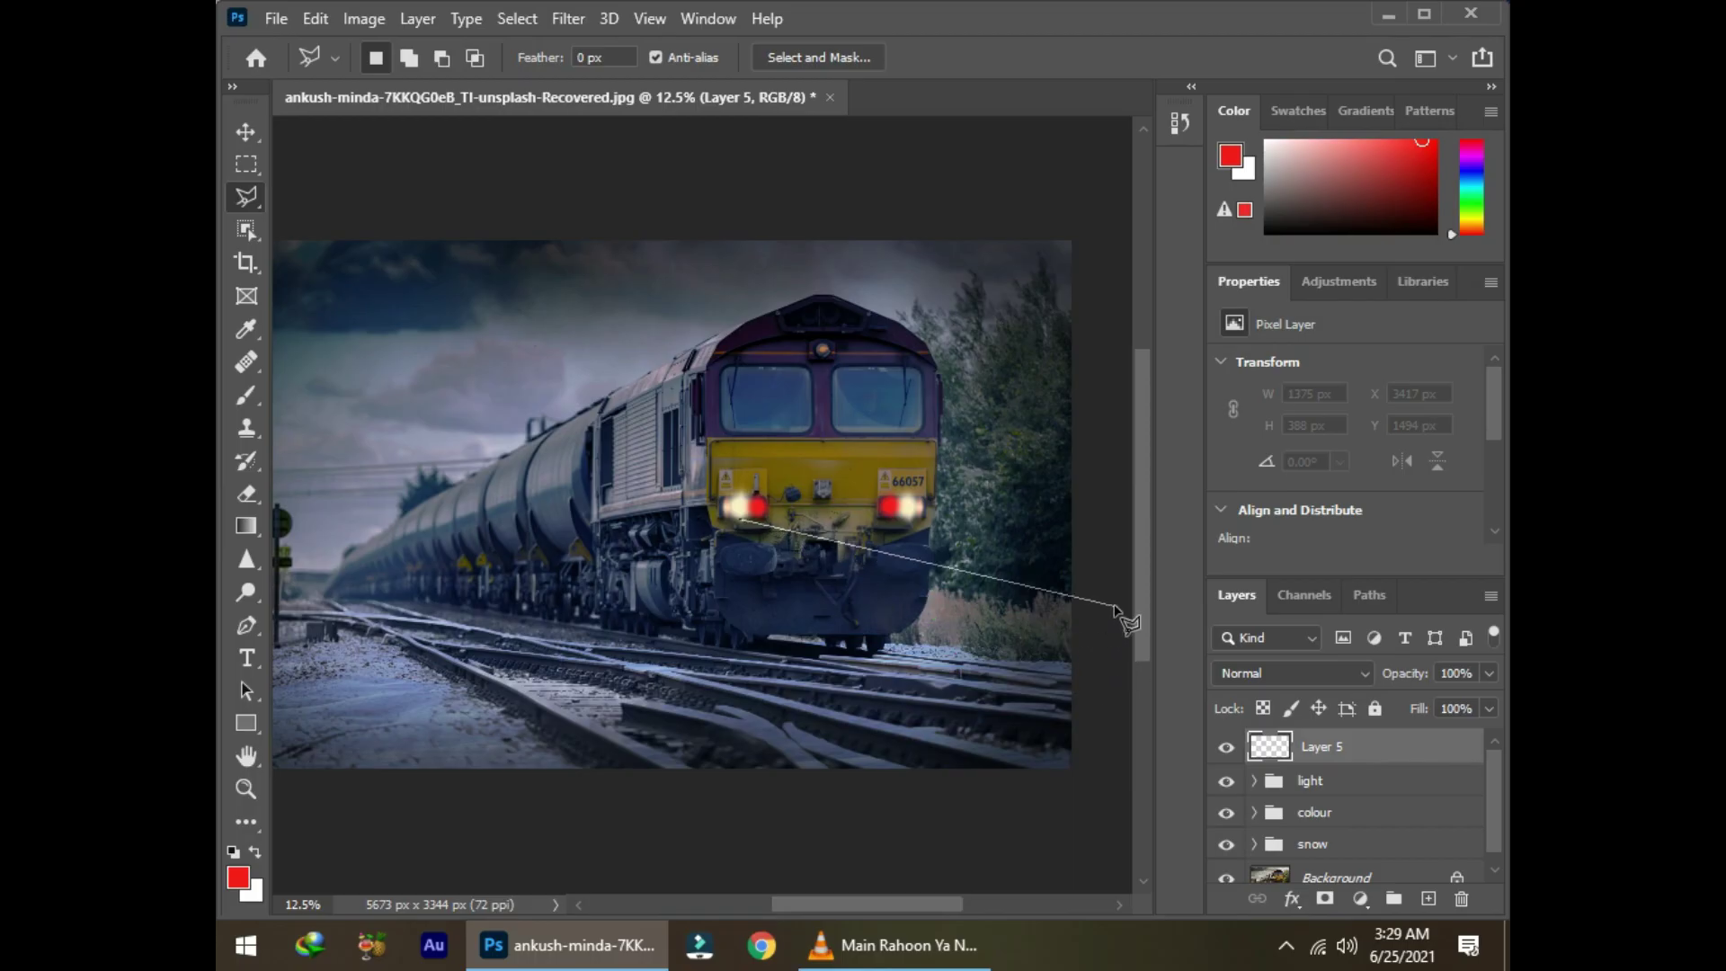
Step: Outline the headlight beam and brighten it with a steepened Curves adjustment
{"action": "left_click", "coordinate": [739, 514]}
{"action": "left_click", "coordinate": [1360, 898]}
{"action": "left_click", "coordinate": [1353, 568]}
{"action": "left_click_drag", "start_coordinate": [1366, 465], "coordinate": [1338, 429]}
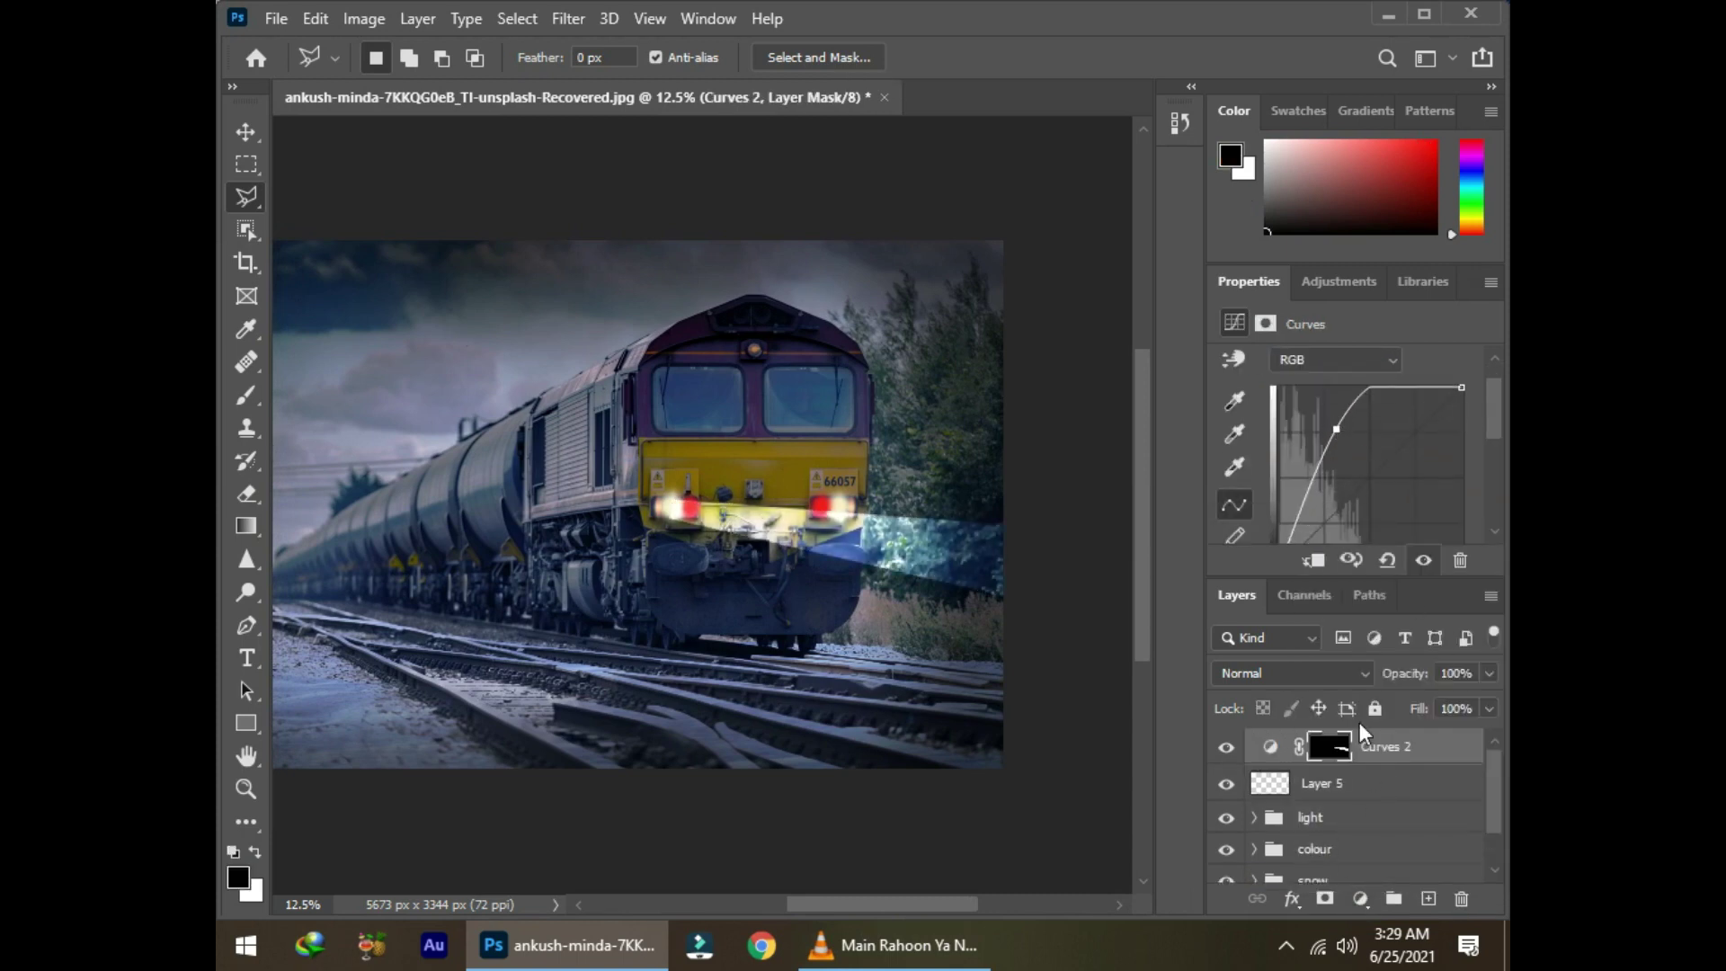
Step: Gaussian Blur the beam mask and transform it across the train's front
{"action": "left_click", "coordinate": [568, 18]}
{"action": "left_click", "coordinate": [953, 449]}
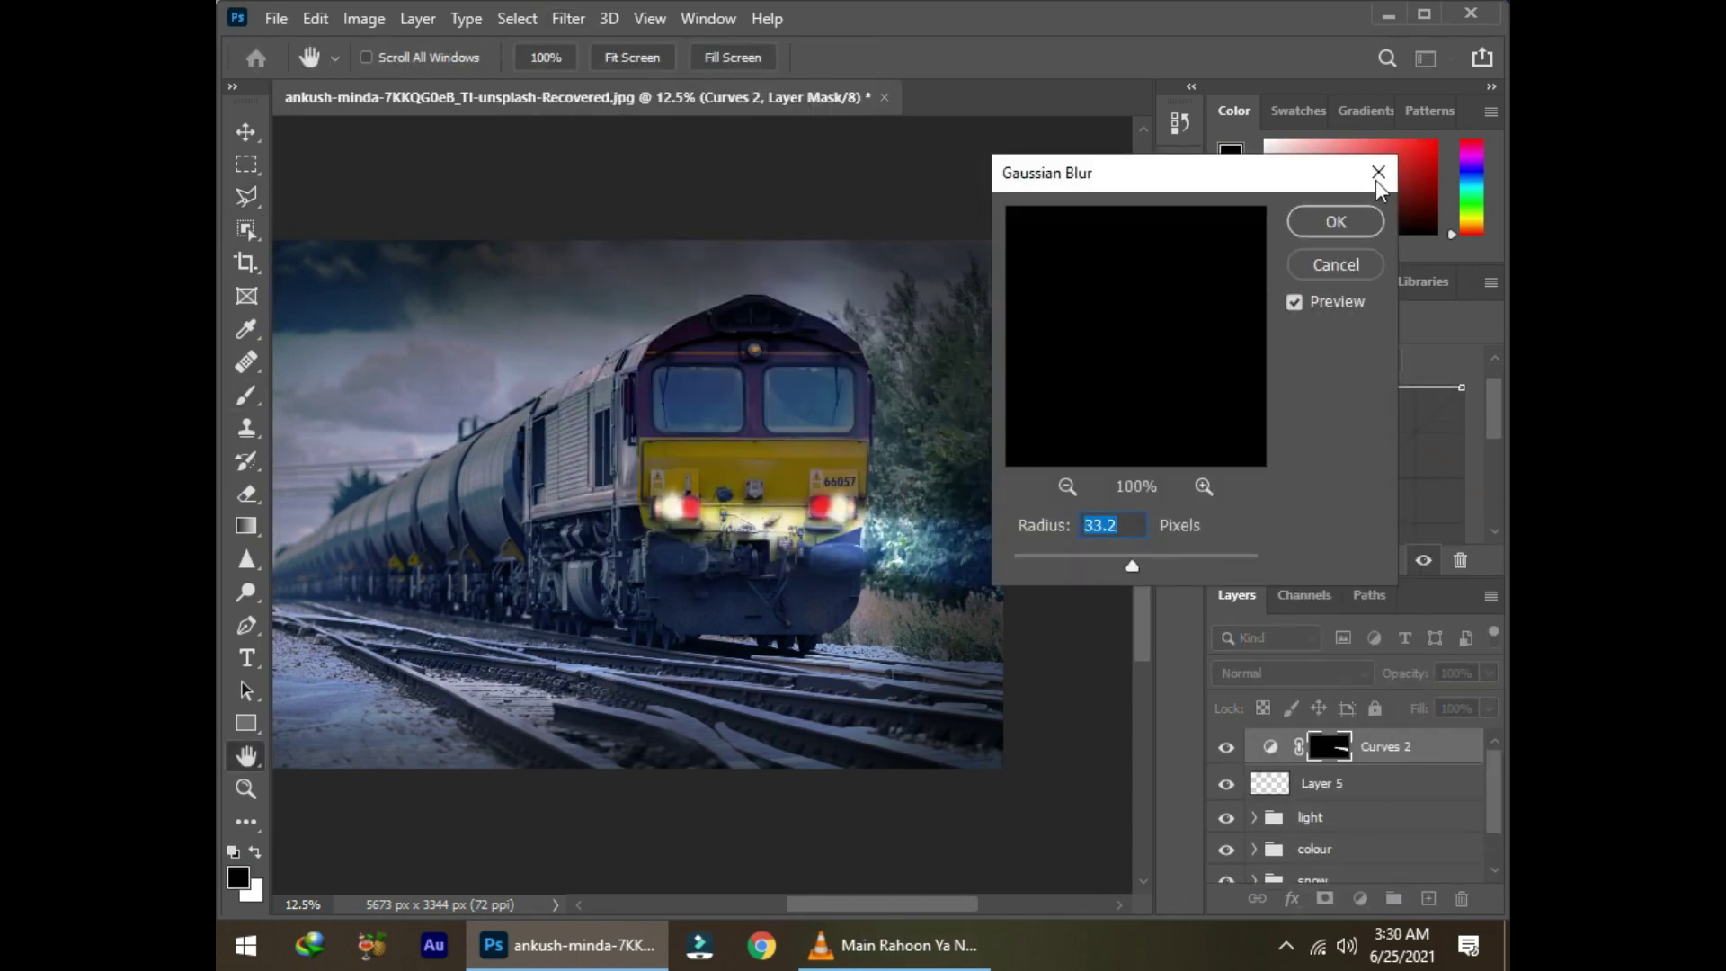
{"action": "left_click", "coordinate": [1377, 179]}
{"action": "key", "text": "v"}
{"action": "left_click_drag", "start_coordinate": [678, 521], "coordinate": [685, 525]}
{"action": "left_click_drag", "start_coordinate": [1031, 563], "coordinate": [1021, 566]}
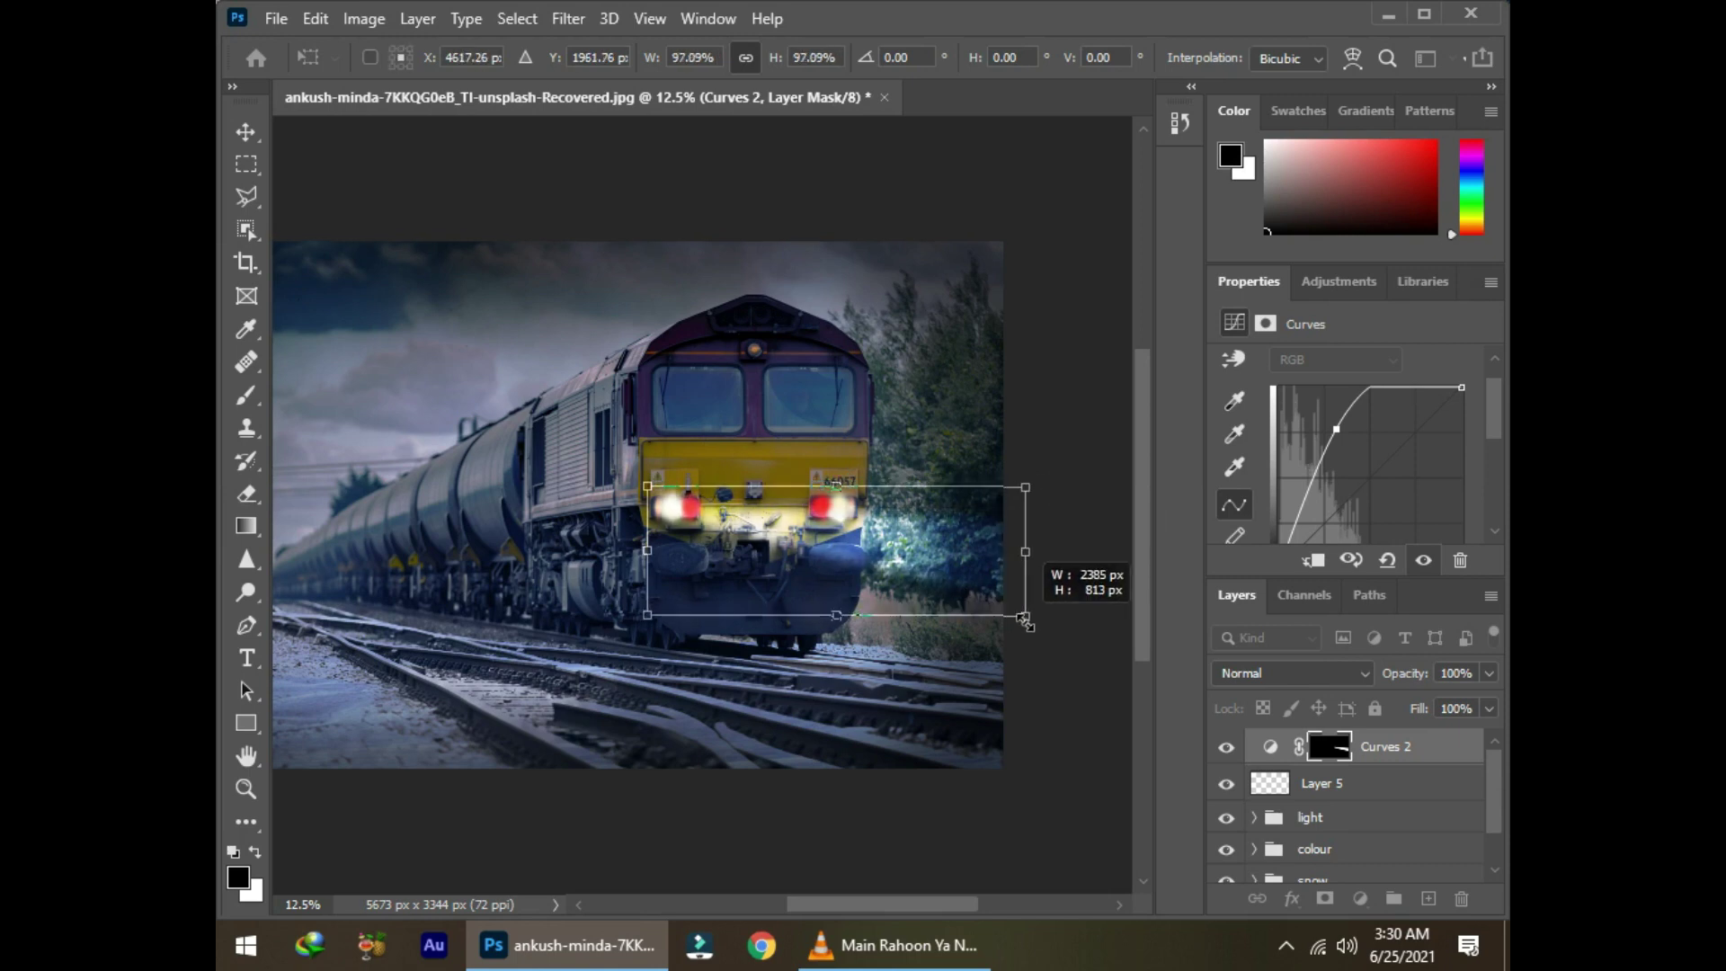
{"action": "key", "text": "Return"}
Step: Switch to the brush with a soft round tip for refining the beam mask
{"action": "key", "text": "b"}
{"action": "right_click", "coordinate": [608, 226]}
{"action": "double_click", "coordinate": [504, 377]}
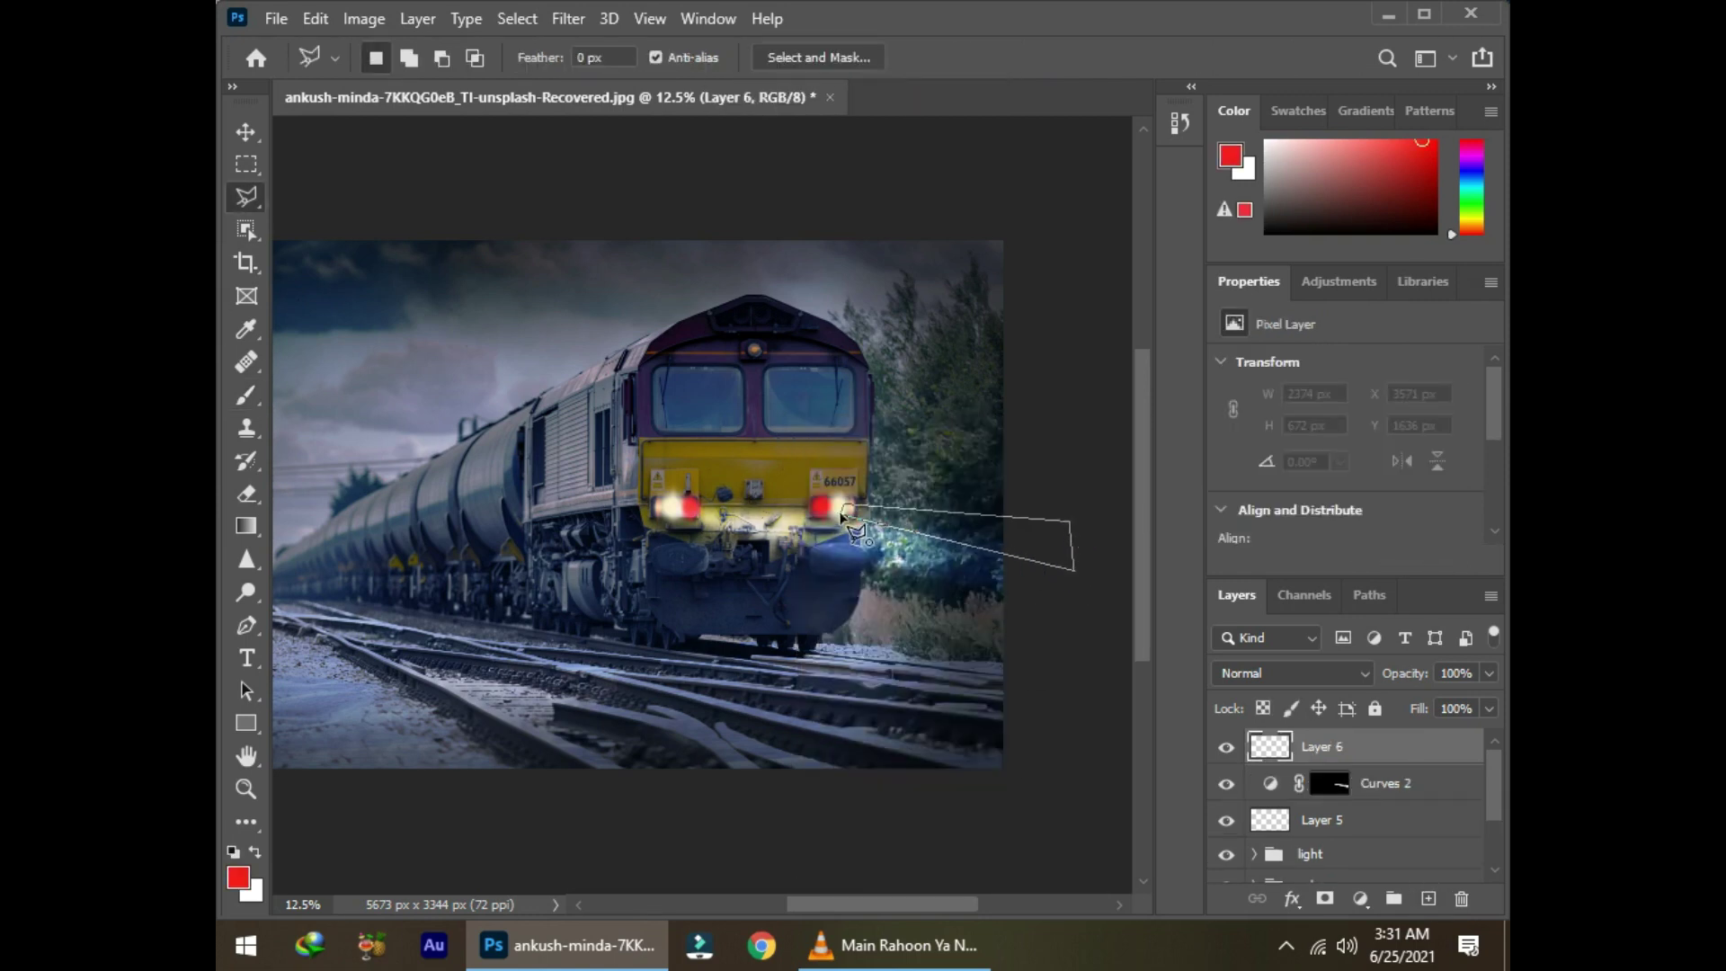
Step: Add another Curves adjustment pulled up to brighten the beam further
{"action": "left_click", "coordinate": [1360, 898]}
{"action": "left_click", "coordinate": [1351, 570]}
{"action": "left_click_drag", "start_coordinate": [1357, 479], "coordinate": [1332, 434]}
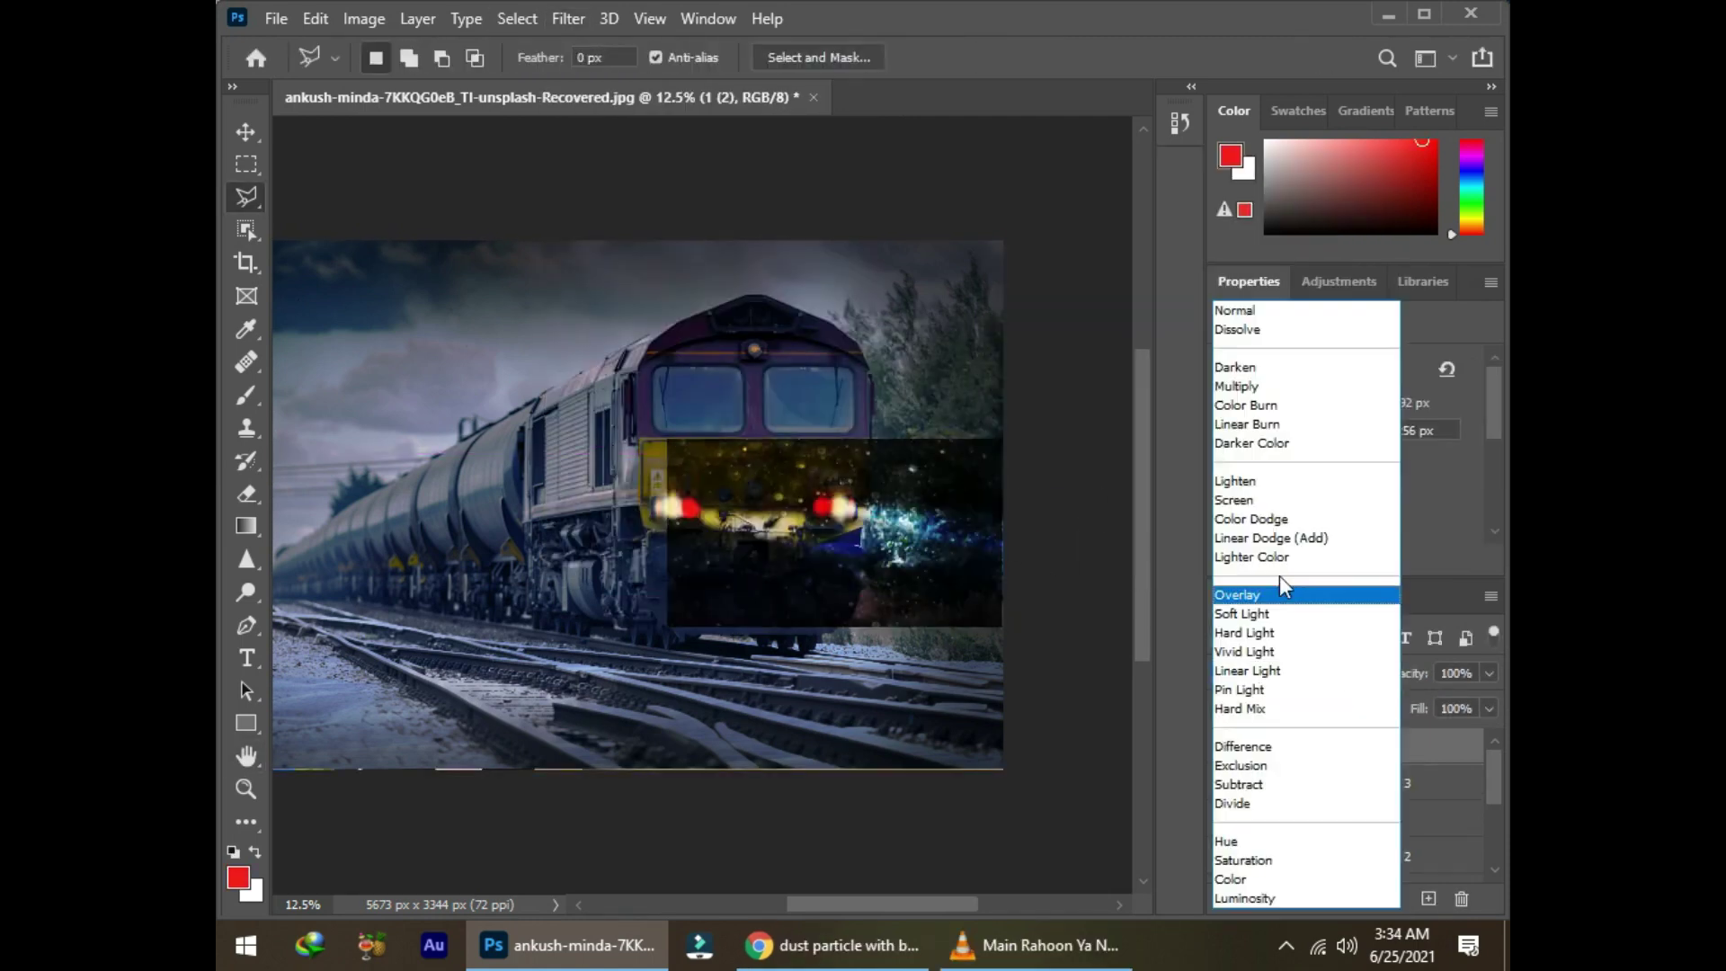
Step: Blend the dust layer as Lighten, add a mask, and set the brush to full opacity
{"action": "left_click", "coordinate": [1250, 481]}
{"action": "left_click", "coordinate": [1325, 898]}
{"action": "key", "text": "b"}
{"action": "left_click", "coordinate": [800, 57]}
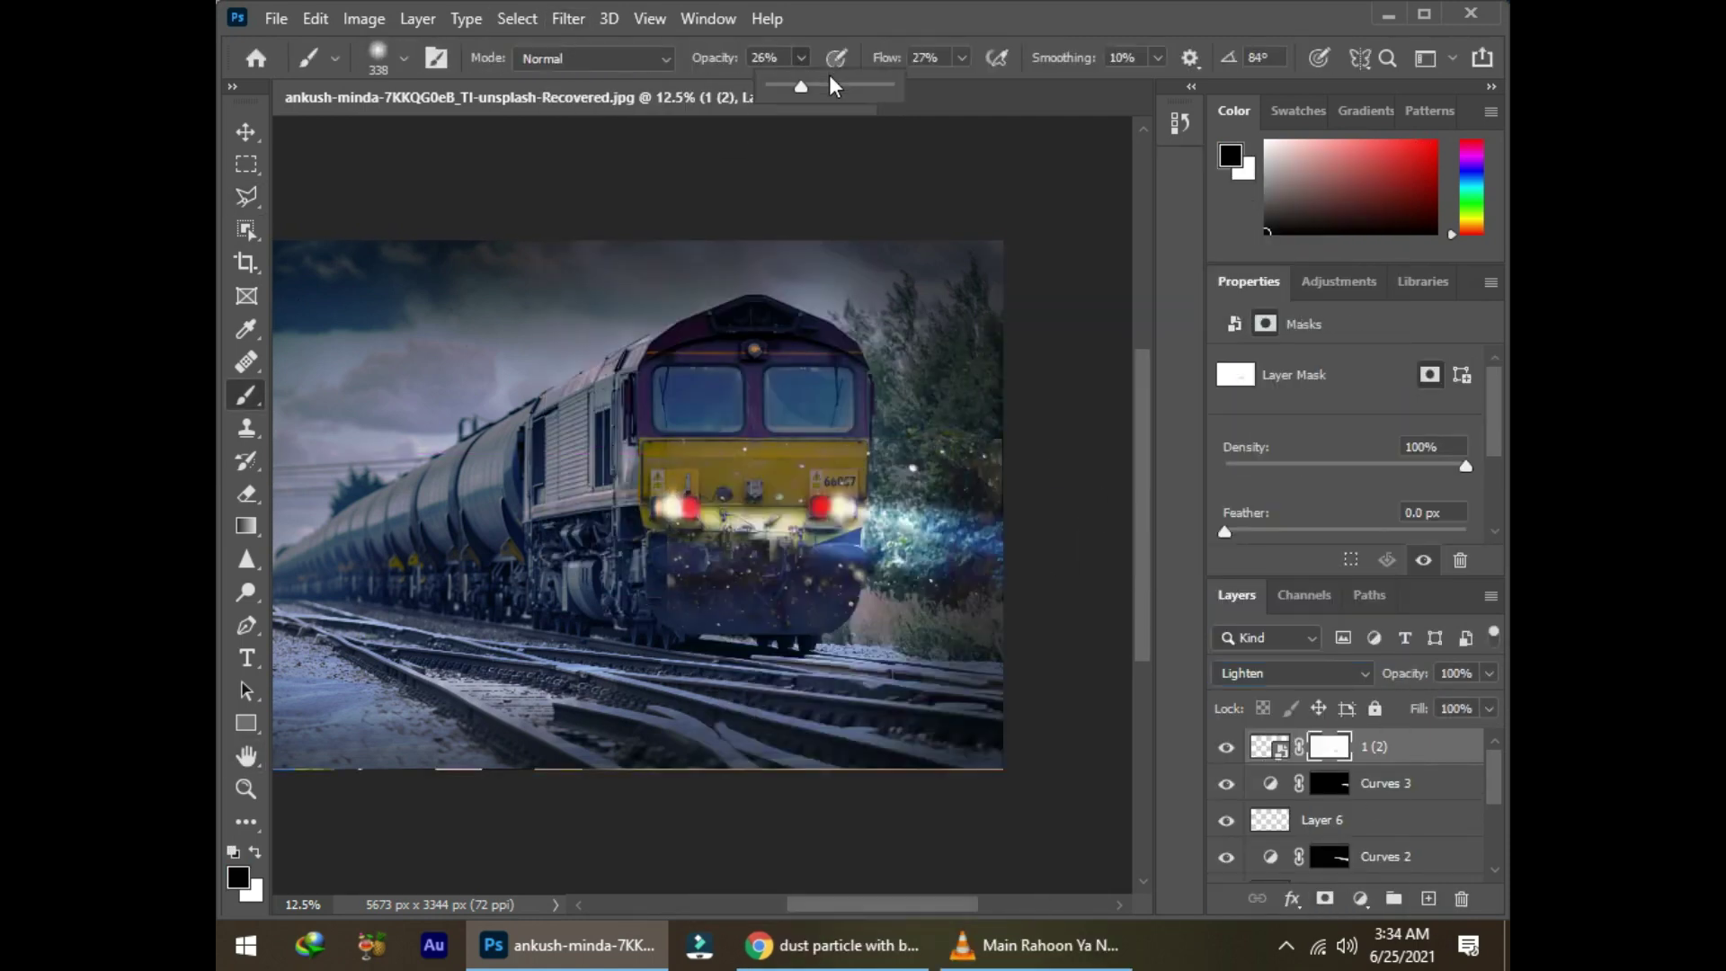
{"action": "key", "text": "ctrl+plus"}
{"action": "key", "text": "ctrl+plus"}
{"action": "key", "text": "ctrl+plus"}
{"action": "scroll", "coordinate": [694, 663], "scroll_direction": "down", "scroll_amount": 2}
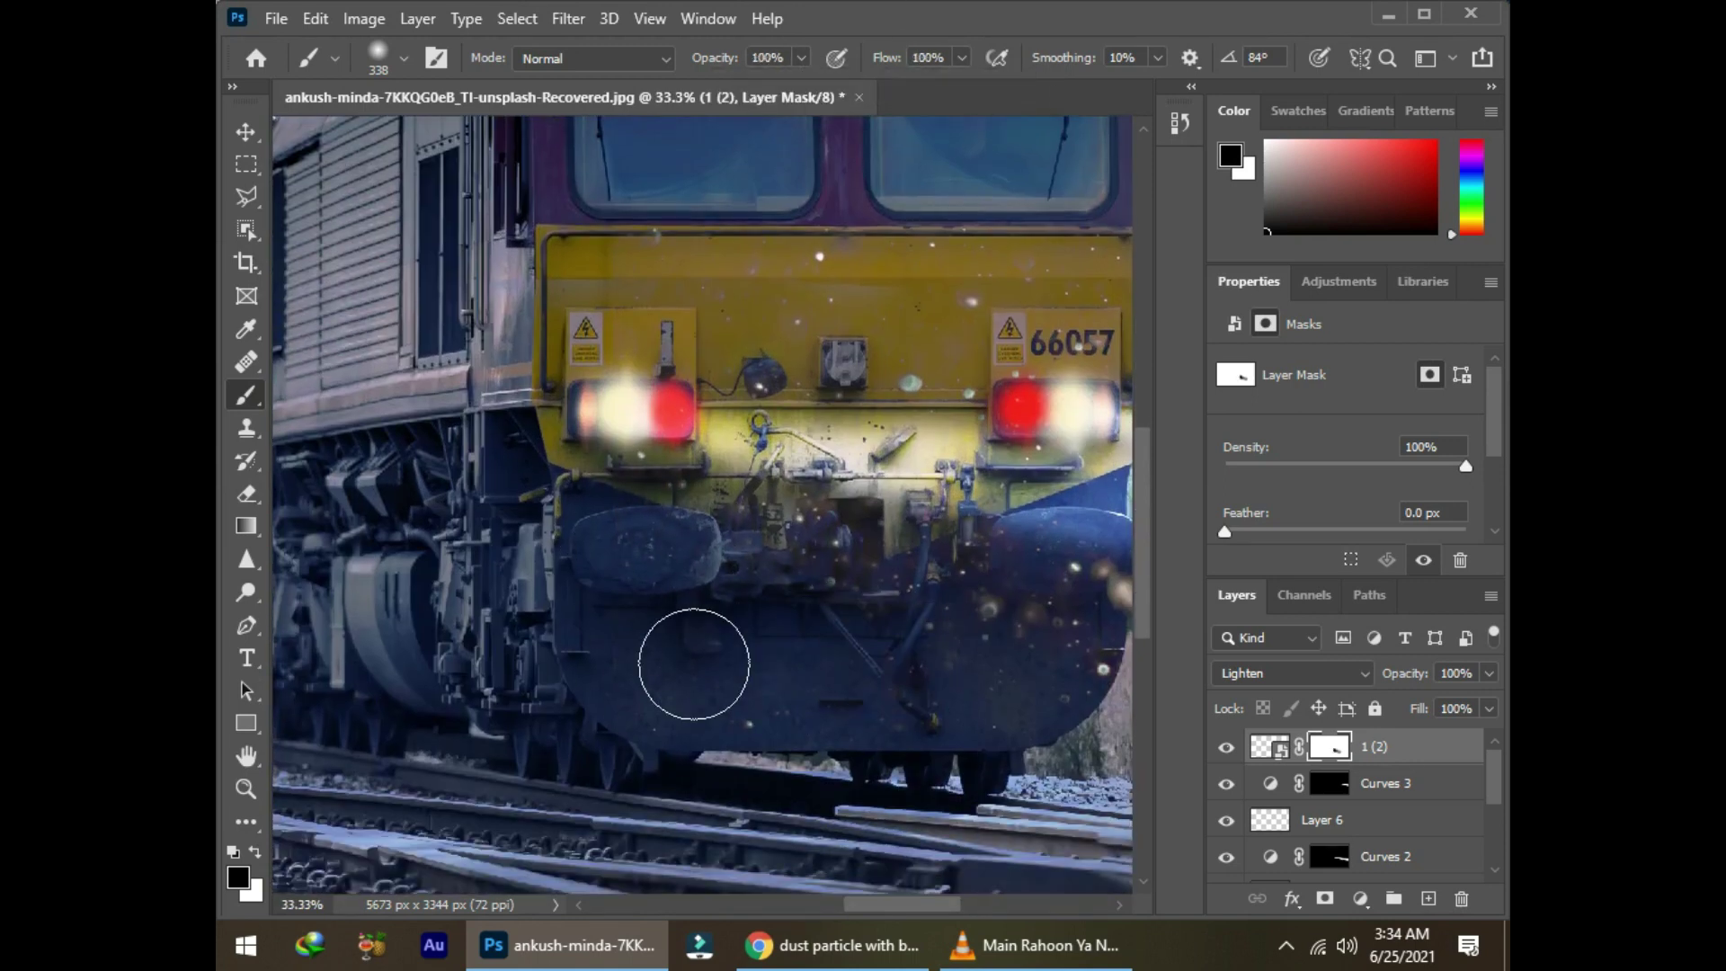
{"action": "scroll", "coordinate": [945, 596], "scroll_direction": "right", "scroll_amount": 5}
Step: Shift the dust particles up and right, then mask them off the locomotive's front in black
{"action": "key", "text": "v"}
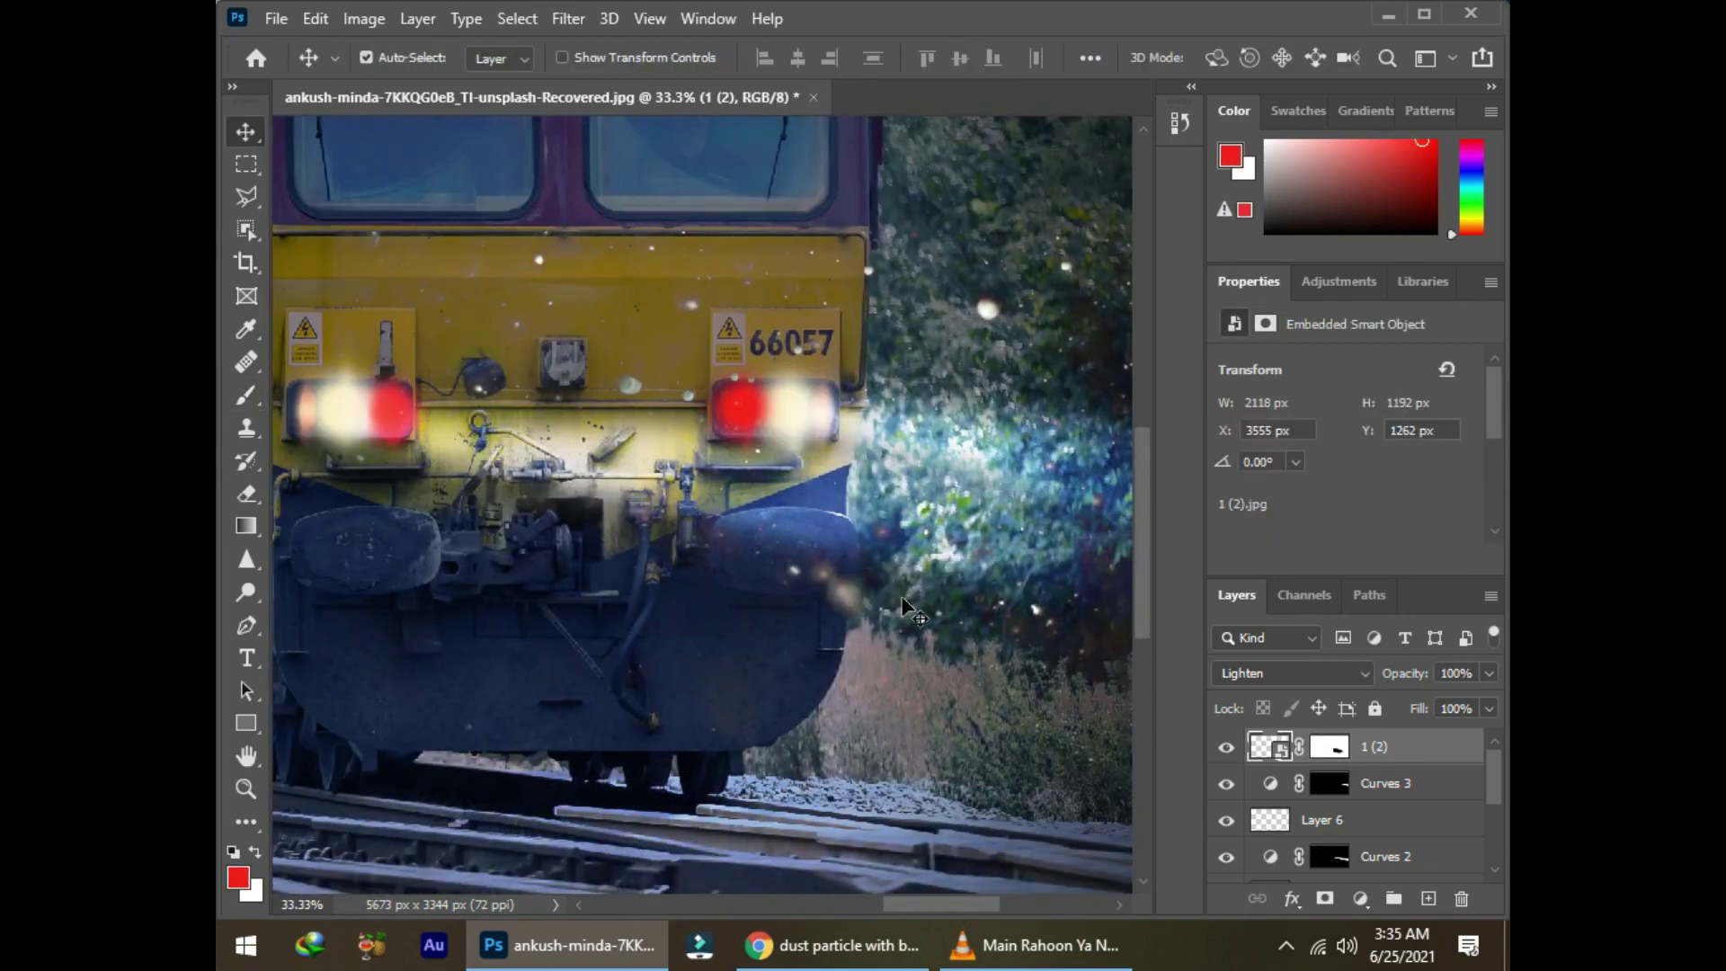
{"action": "left_click_drag", "start_coordinate": [1006, 310], "coordinate": [1042, 283]}
{"action": "key", "text": "b"}
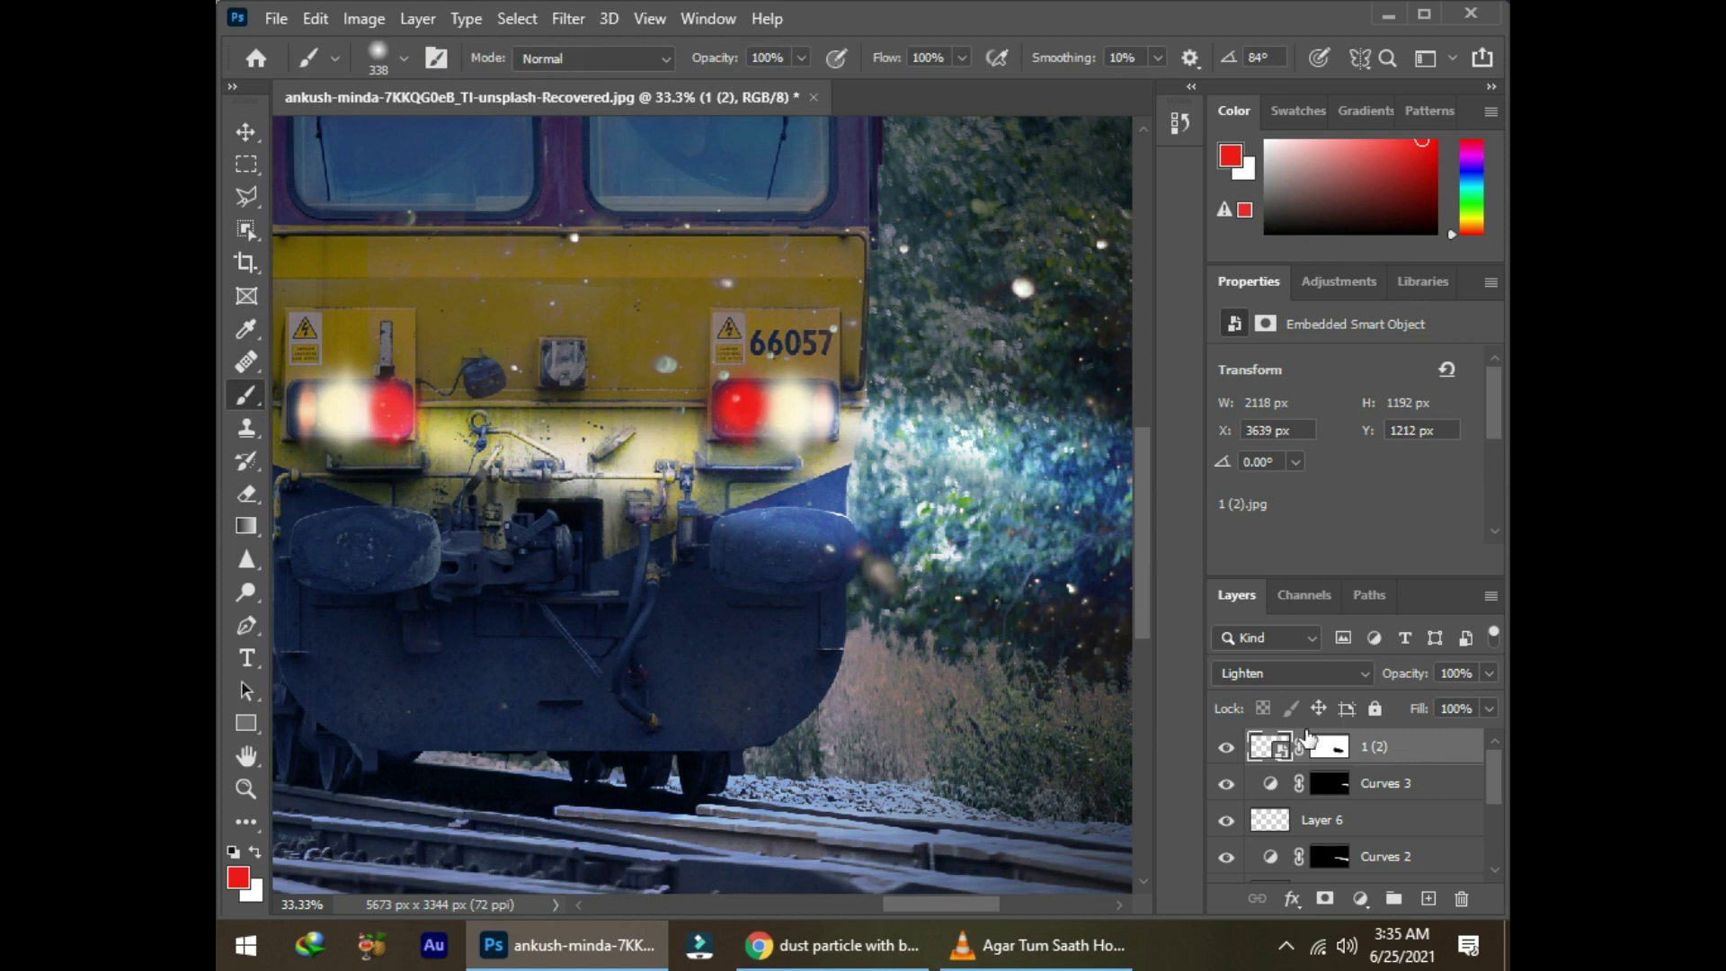
{"action": "key", "text": "ctrl+backslash"}
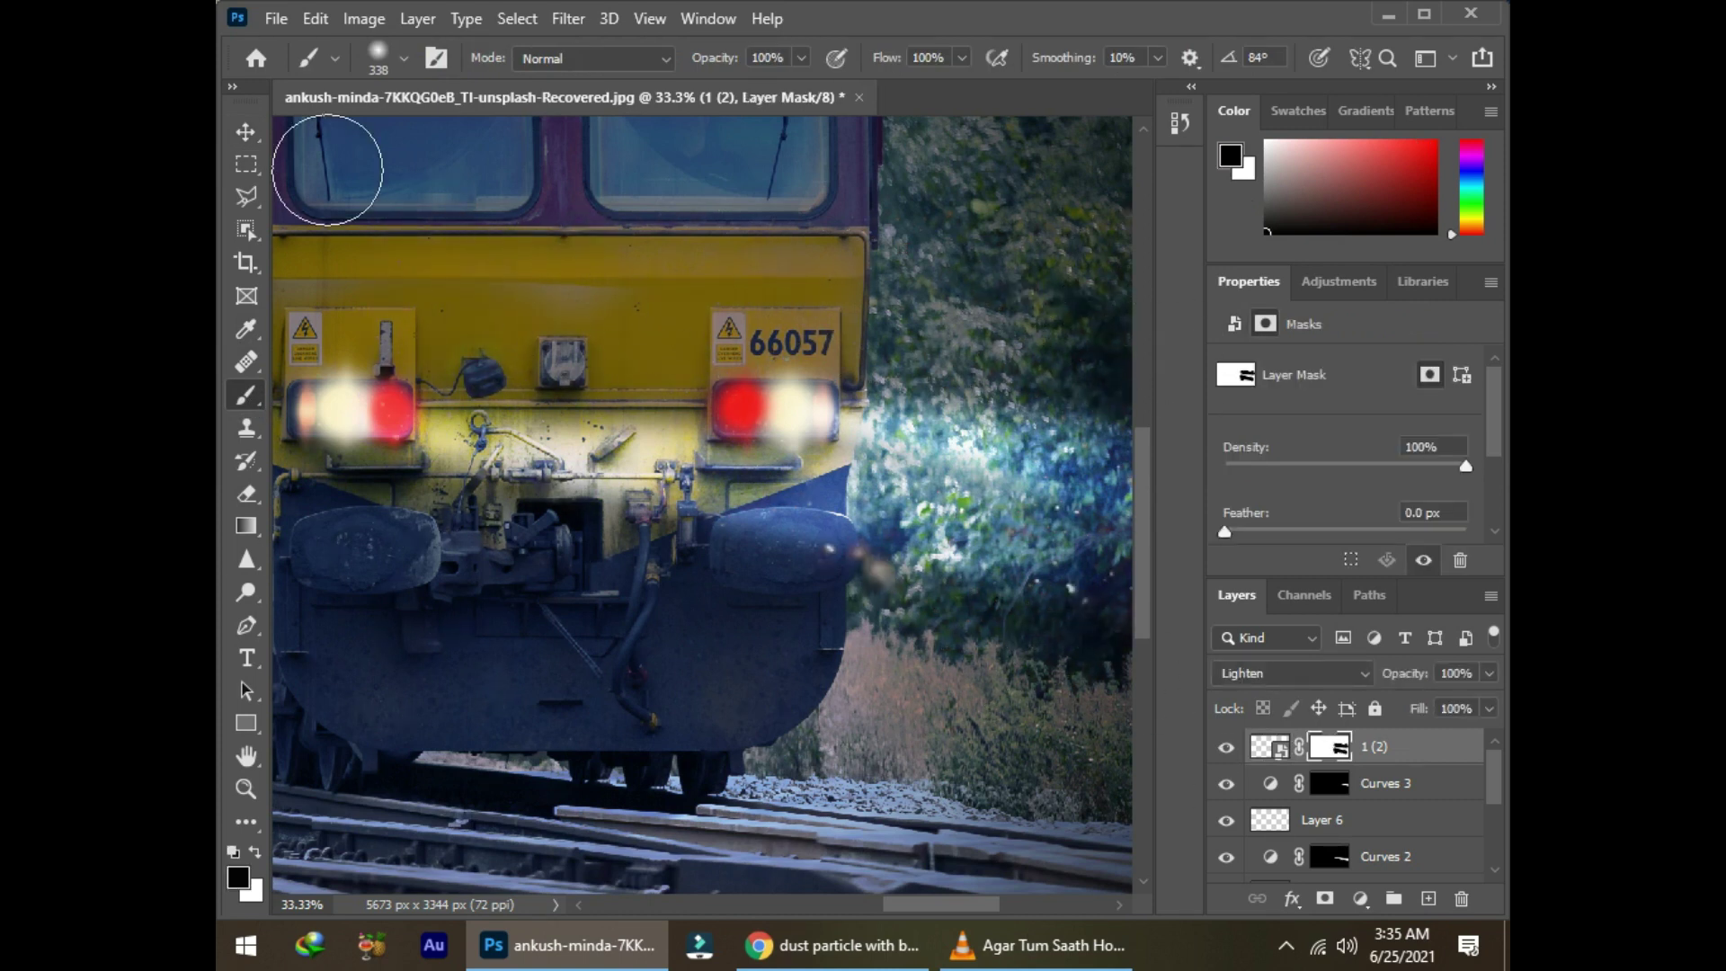
{"action": "left_click_drag", "start_coordinate": [854, 445], "coordinate": [306, 382]}
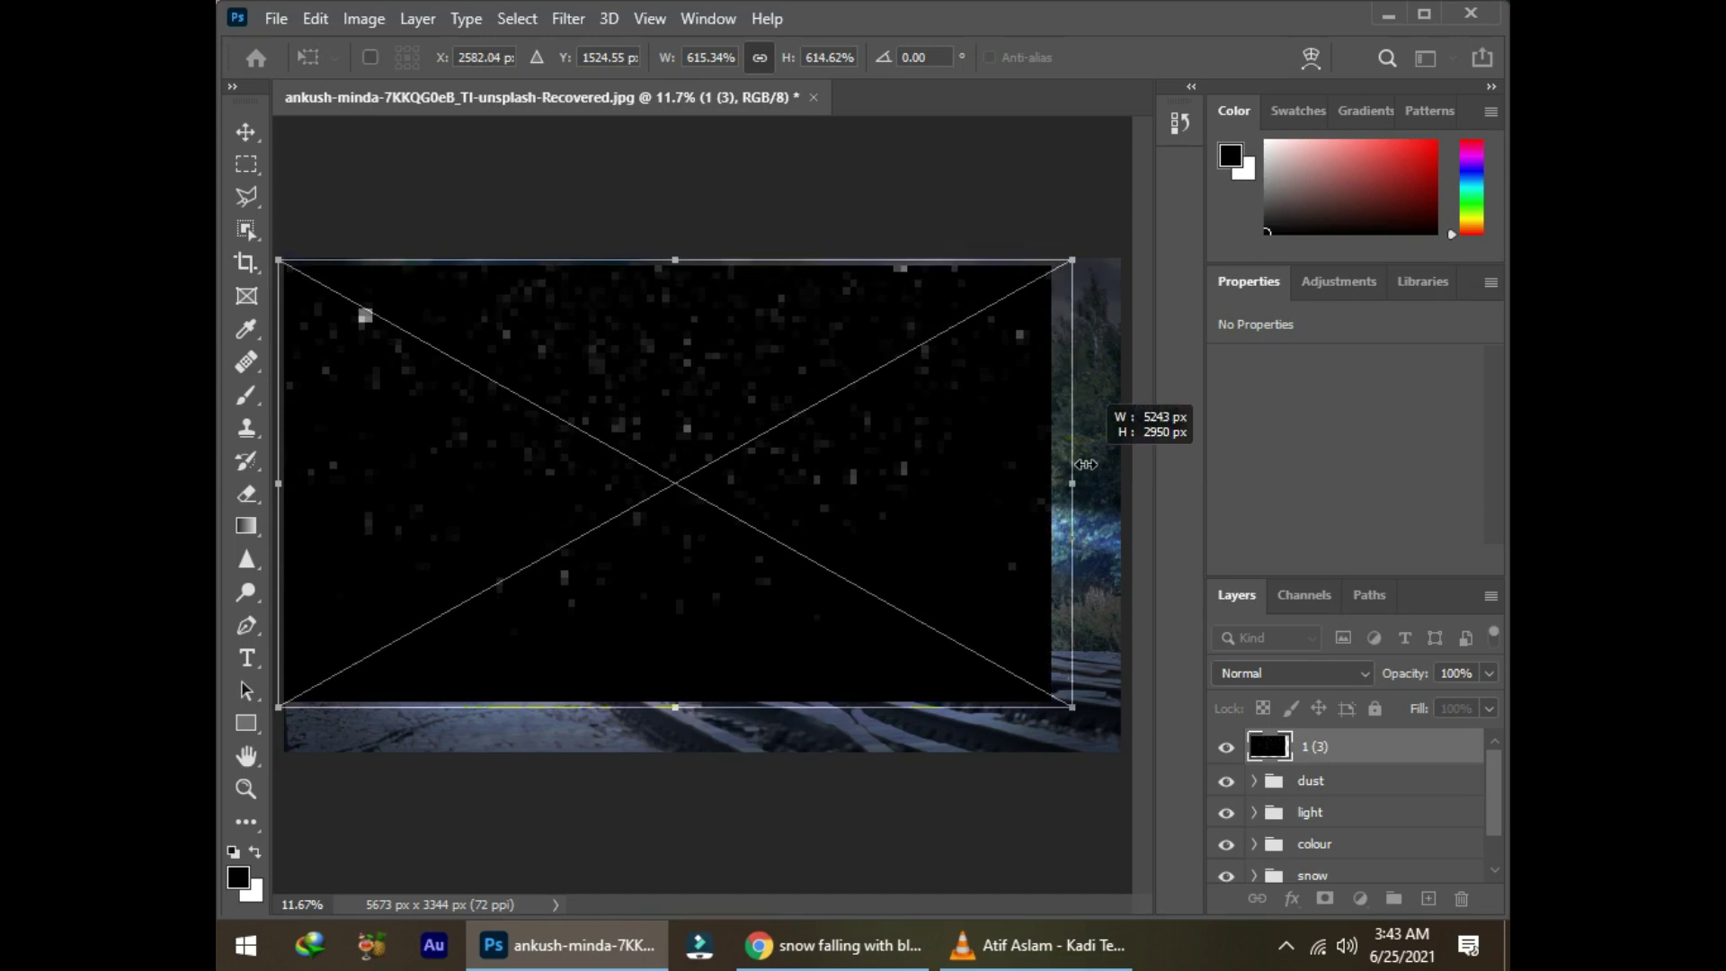
Step: Fit the falling-snow image to the canvas, blend it as Screen, and mask it with a large soft brush
{"action": "key", "text": "Return"}
{"action": "left_click", "coordinate": [1258, 672]}
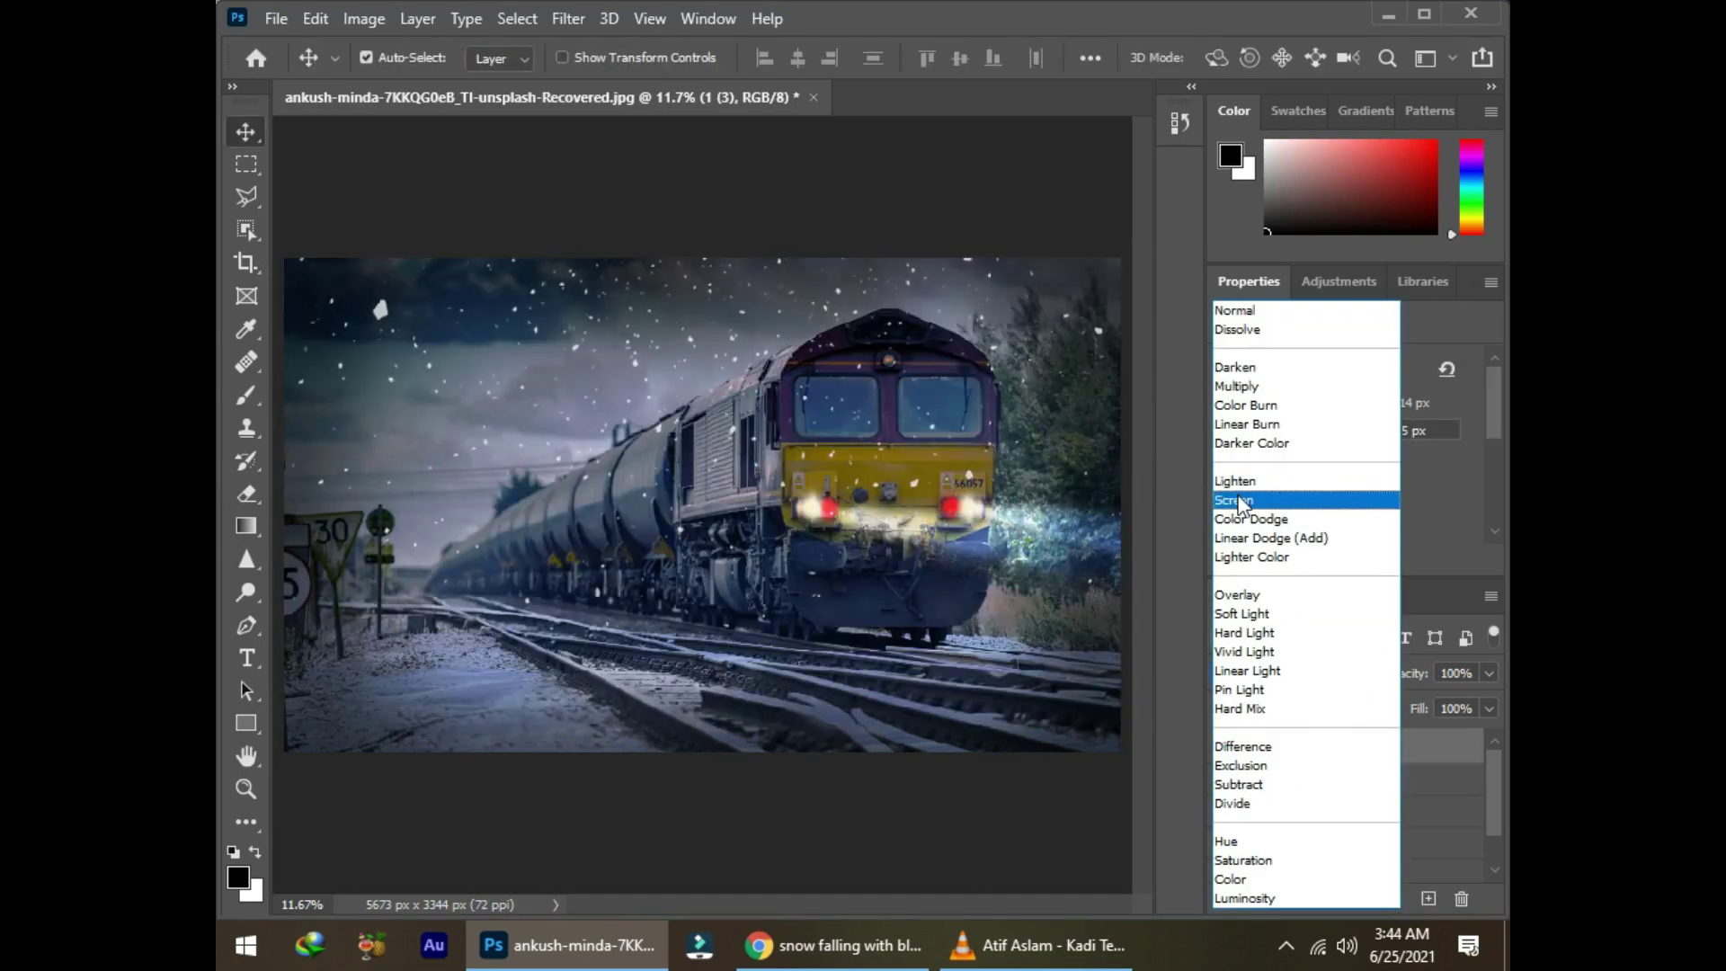
{"action": "left_click", "coordinate": [1237, 500]}
{"action": "left_click", "coordinate": [1325, 898]}
{"action": "key", "text": "b"}
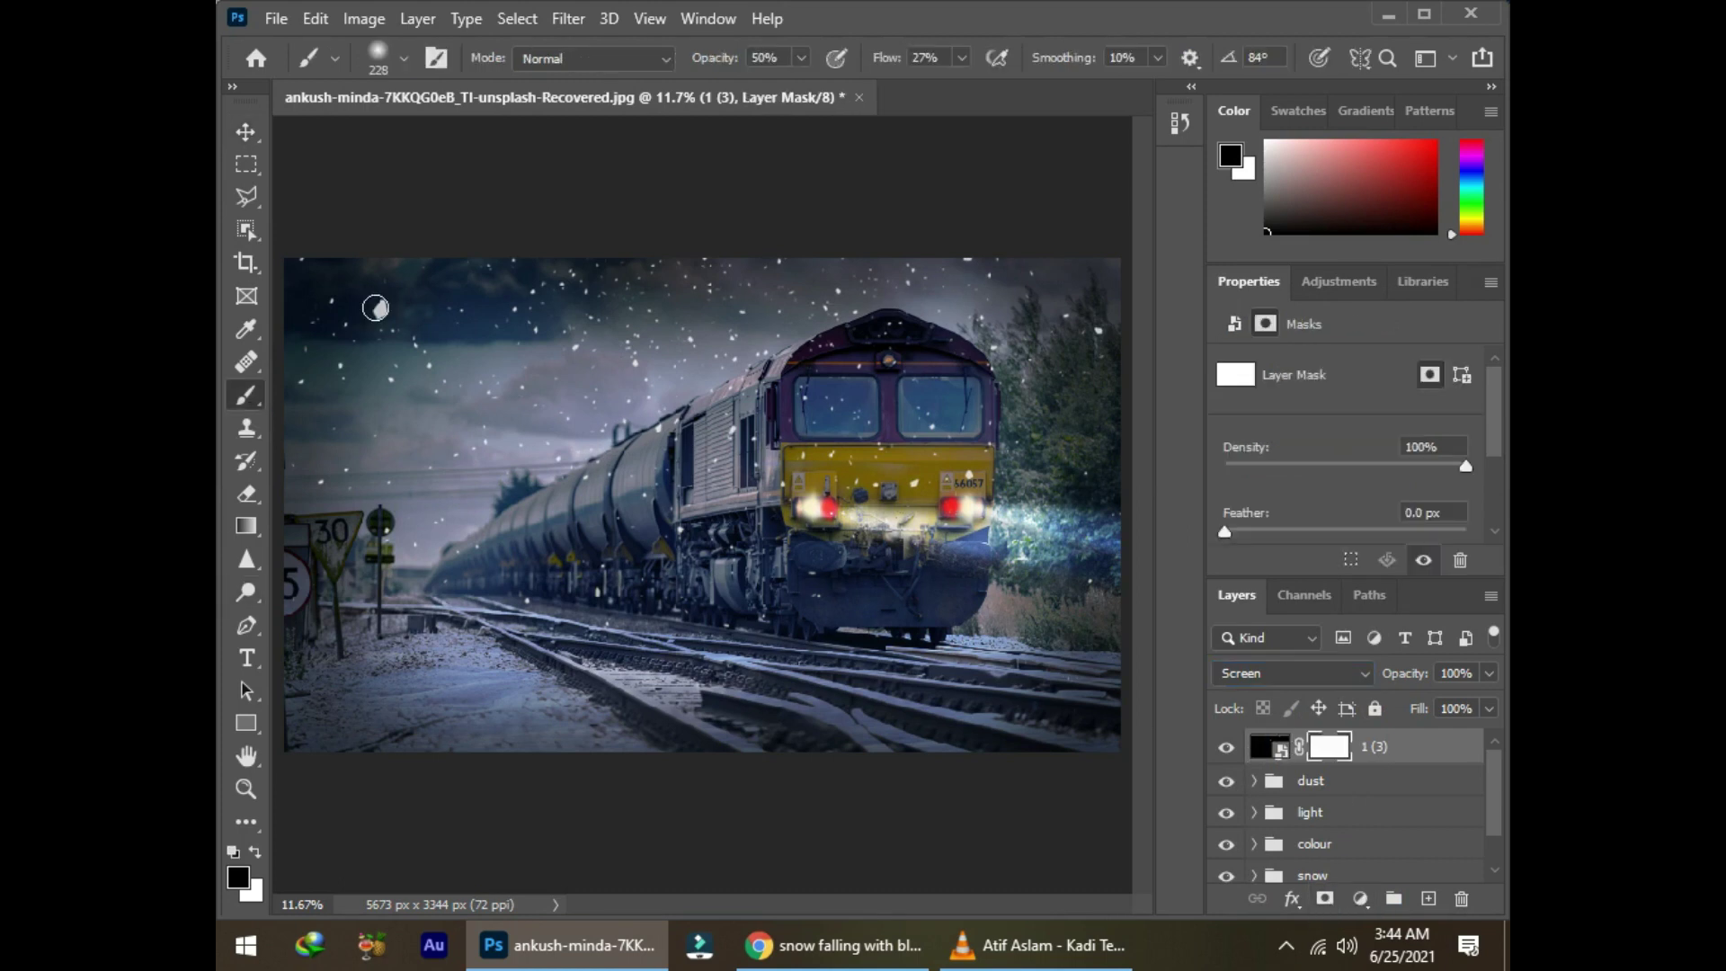
{"action": "right_click", "coordinate": [722, 485]}
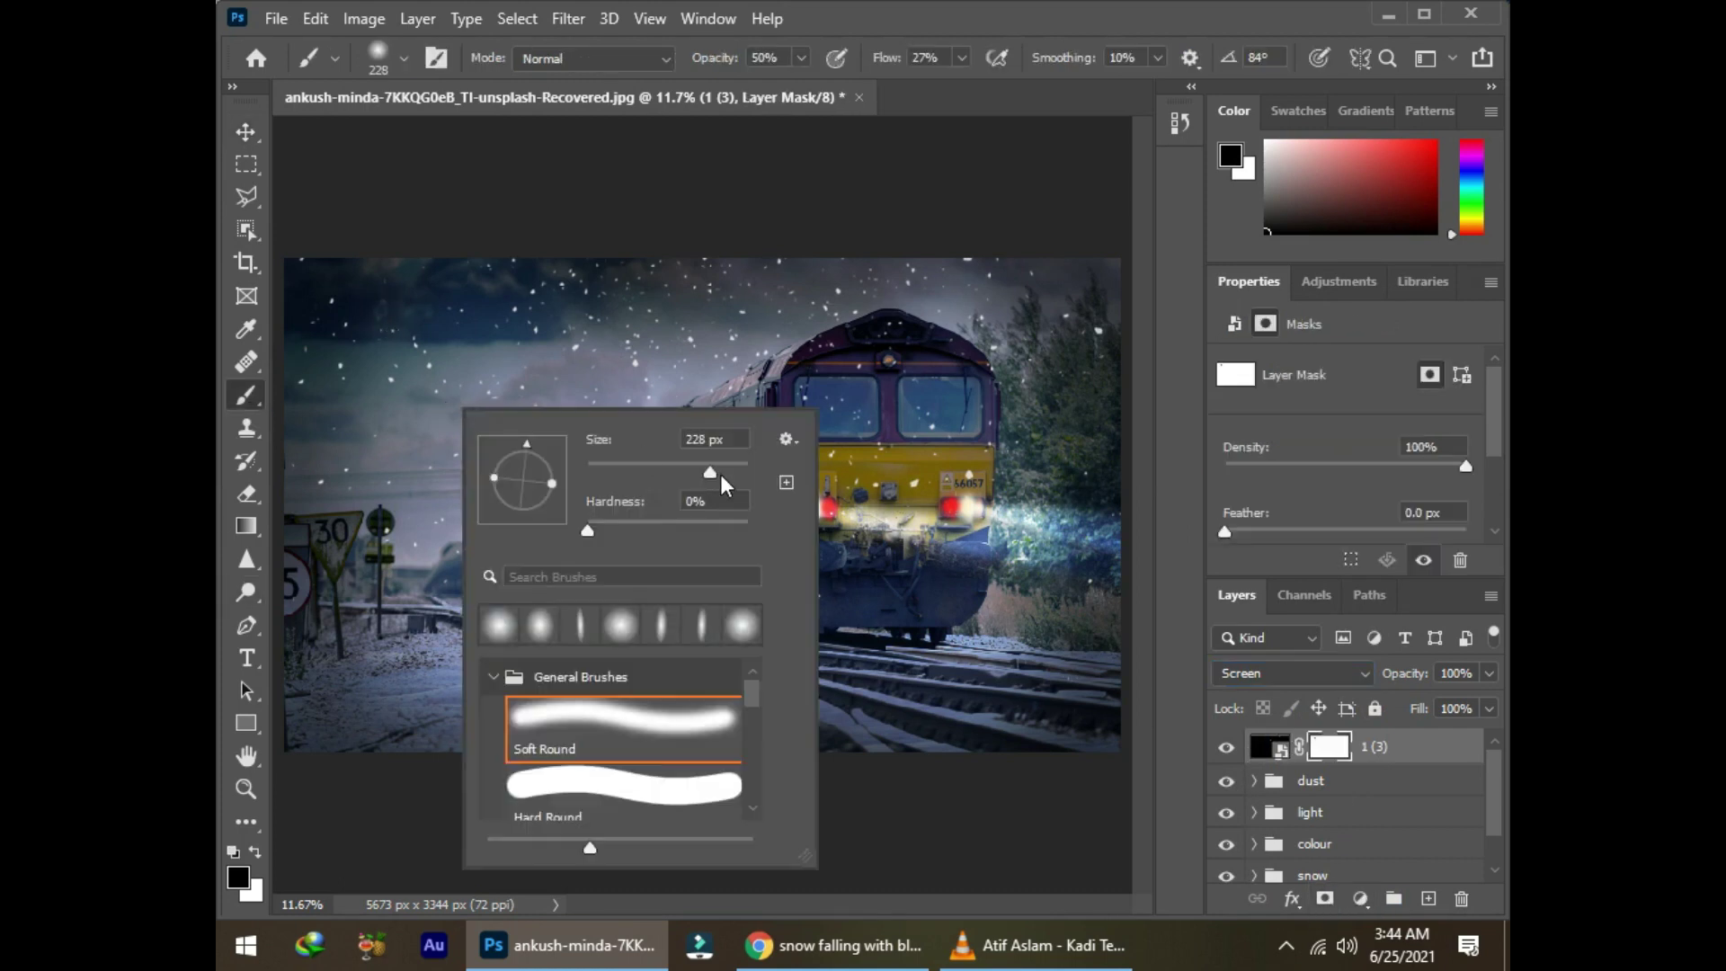
{"action": "key", "text": "Return"}
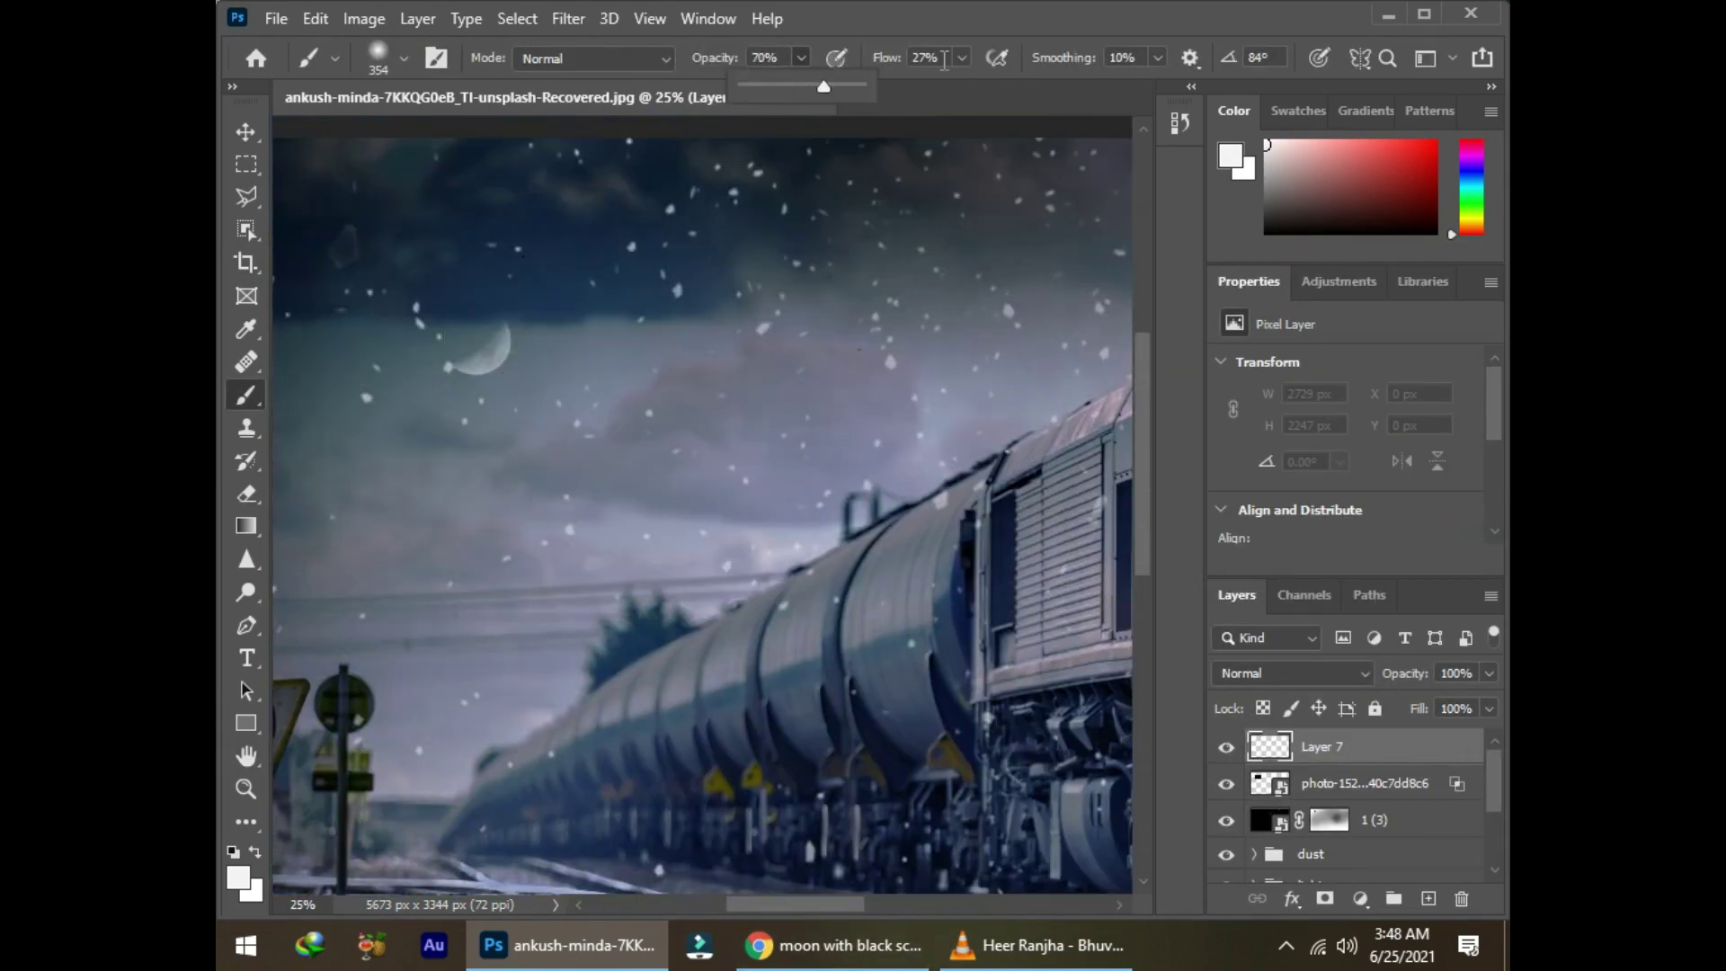
Step: Paint a white moon glow, Gaussian-blur it, and darken the wooden sign to Lightness -77
{"action": "right_click", "coordinate": [450, 388]}
{"action": "left_click", "coordinate": [487, 351]}
{"action": "right_click", "coordinate": [550, 377]}
{"action": "left_click", "coordinate": [505, 376]}
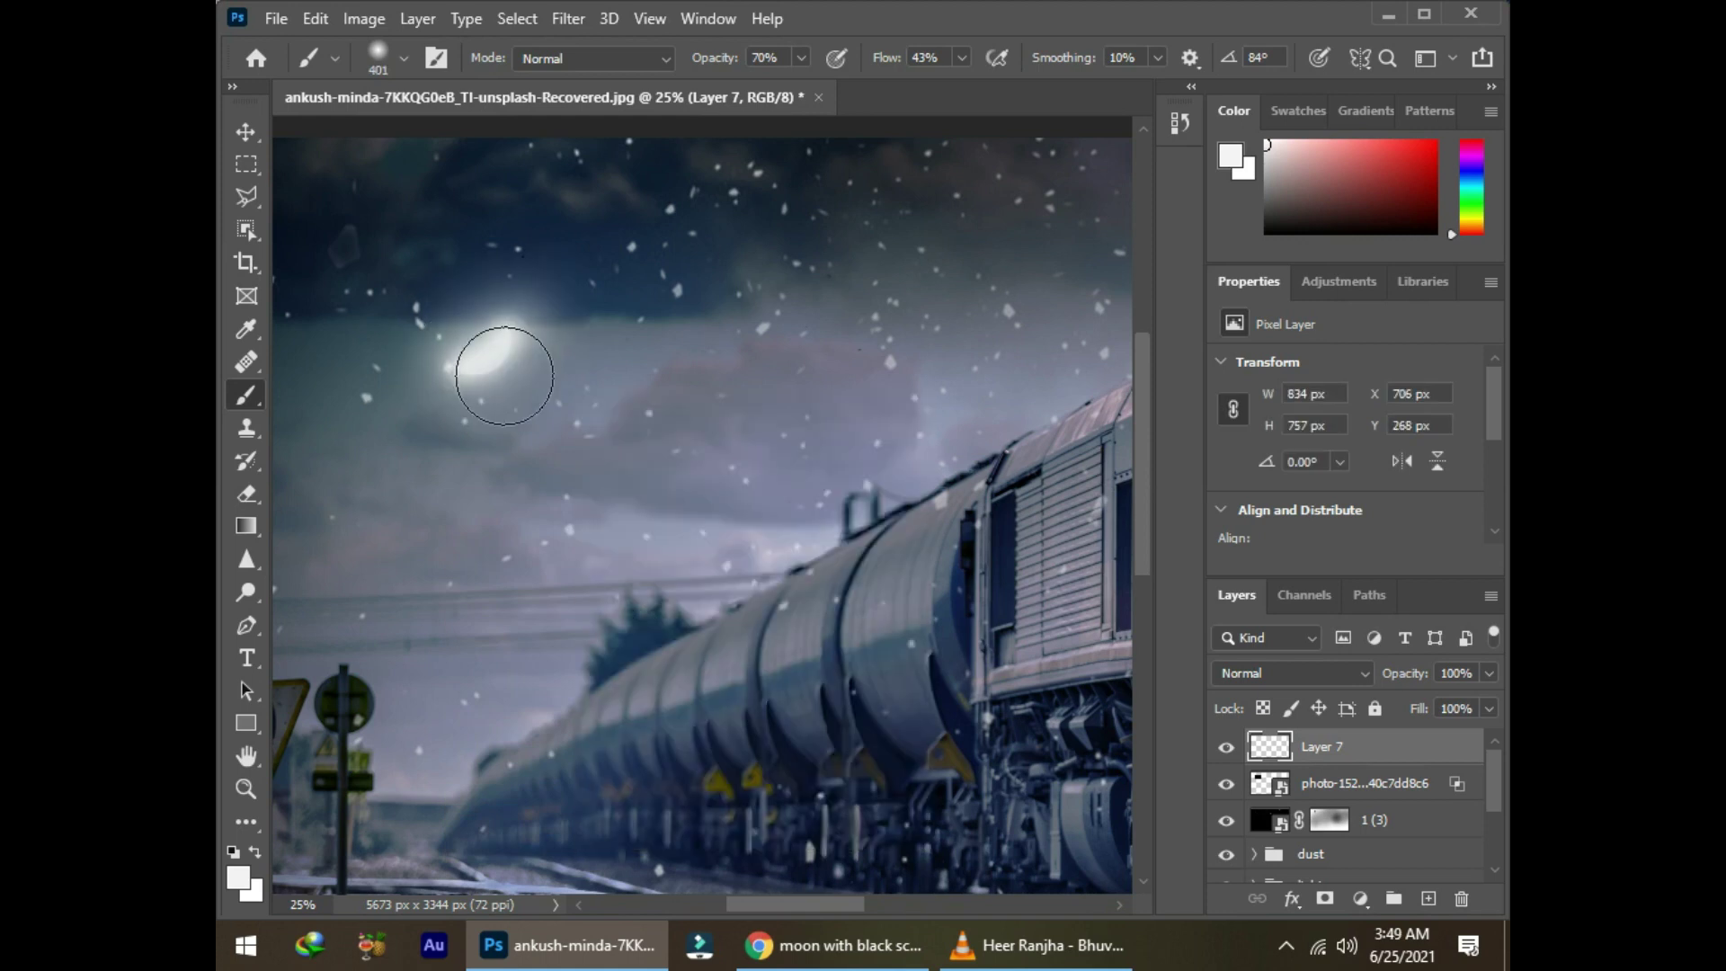
{"action": "left_click", "coordinate": [568, 18]}
{"action": "left_click", "coordinate": [951, 443]}
{"action": "left_click_drag", "start_coordinate": [1189, 568], "coordinate": [1173, 563]}
{"action": "key", "text": "Return"}
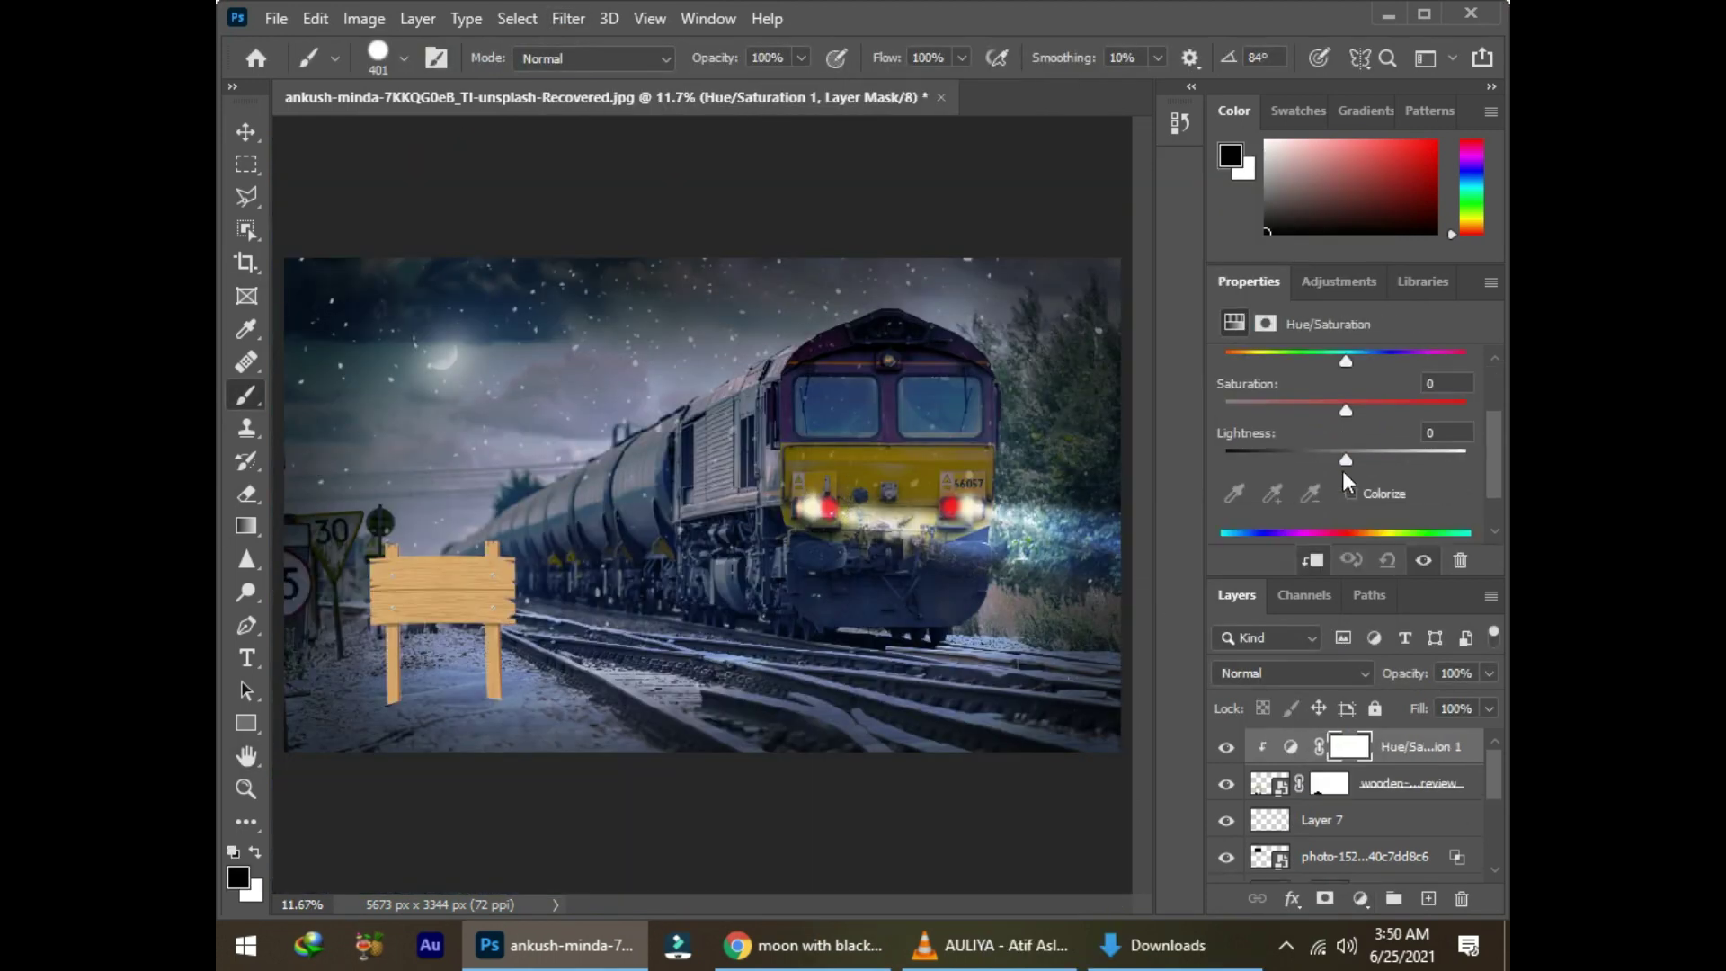
{"action": "left_click_drag", "start_coordinate": [1344, 460], "coordinate": [1251, 460]}
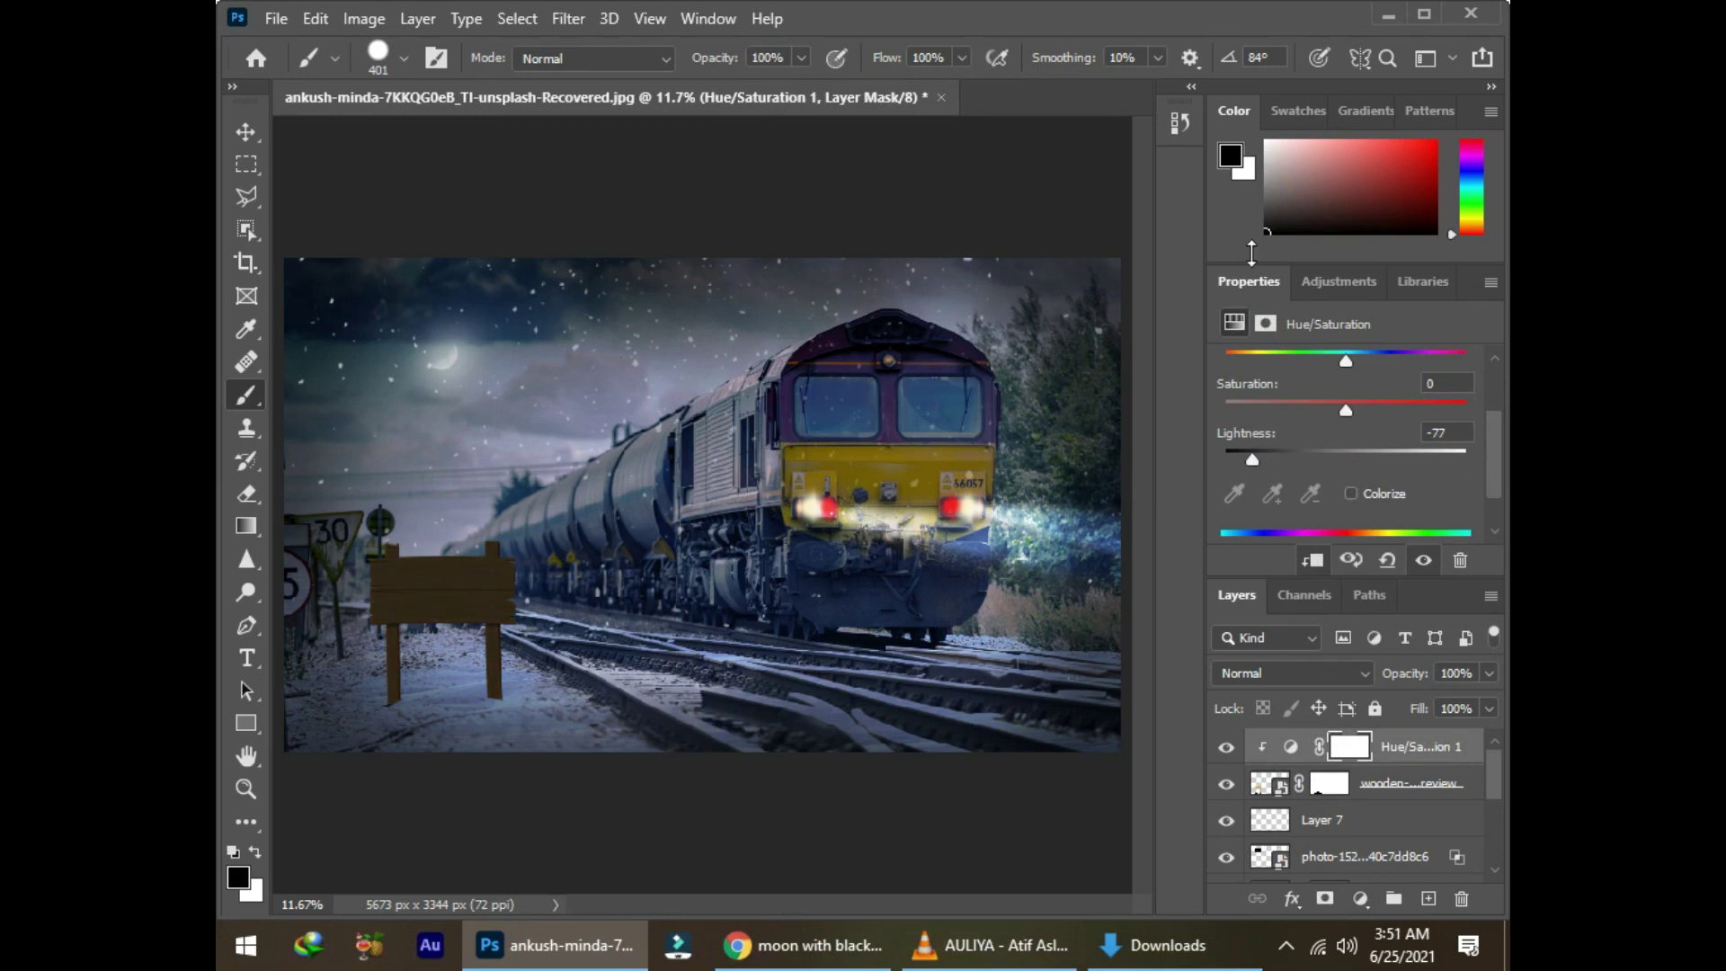
Step: Add a new shading layer with black as the painting colour
{"action": "left_click", "coordinate": [1429, 898]}
{"action": "left_click", "coordinate": [237, 877]}
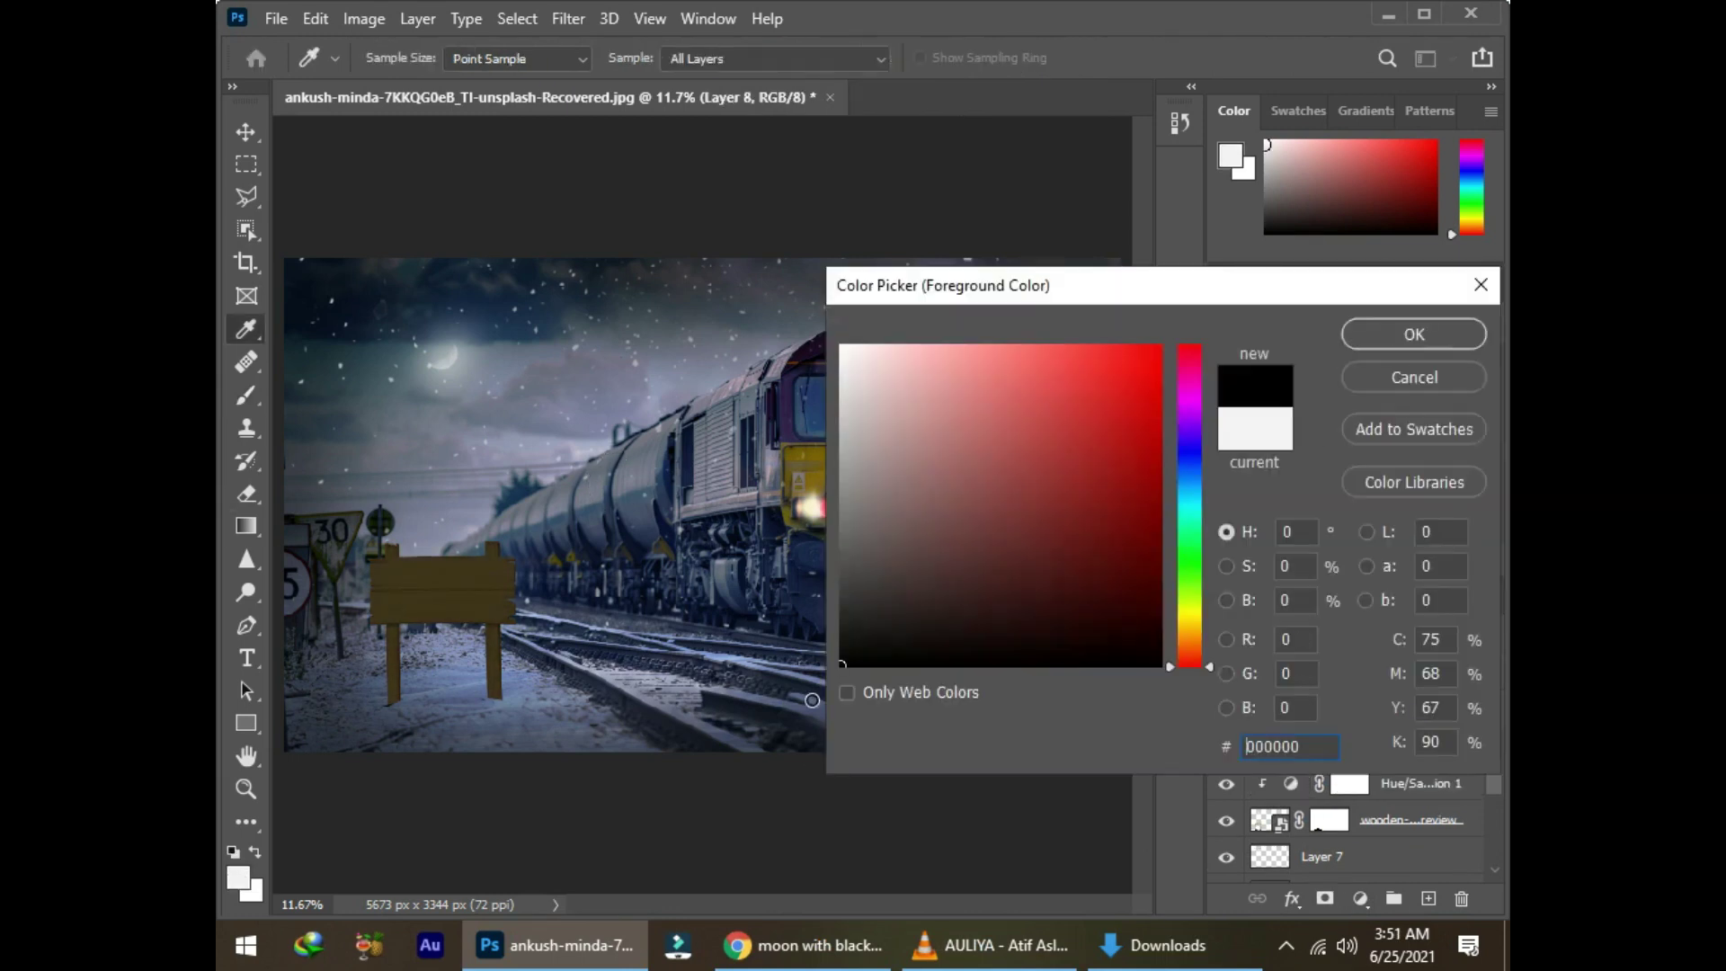
{"action": "left_click", "coordinate": [1414, 327]}
{"action": "key", "text": "3"}
{"action": "key", "text": "3"}
{"action": "right_click", "coordinate": [668, 390]}
{"action": "left_click_drag", "start_coordinate": [929, 505], "coordinate": [798, 517]}
Step: Resize the soft brush for shading around the signboard's base
{"action": "key", "text": "Escape"}
{"action": "scroll", "coordinate": [798, 517], "scroll_direction": "up", "scroll_amount": 2}
{"action": "right_click", "coordinate": [667, 481]}
{"action": "left_click_drag", "start_coordinate": [927, 545], "coordinate": [845, 542]}
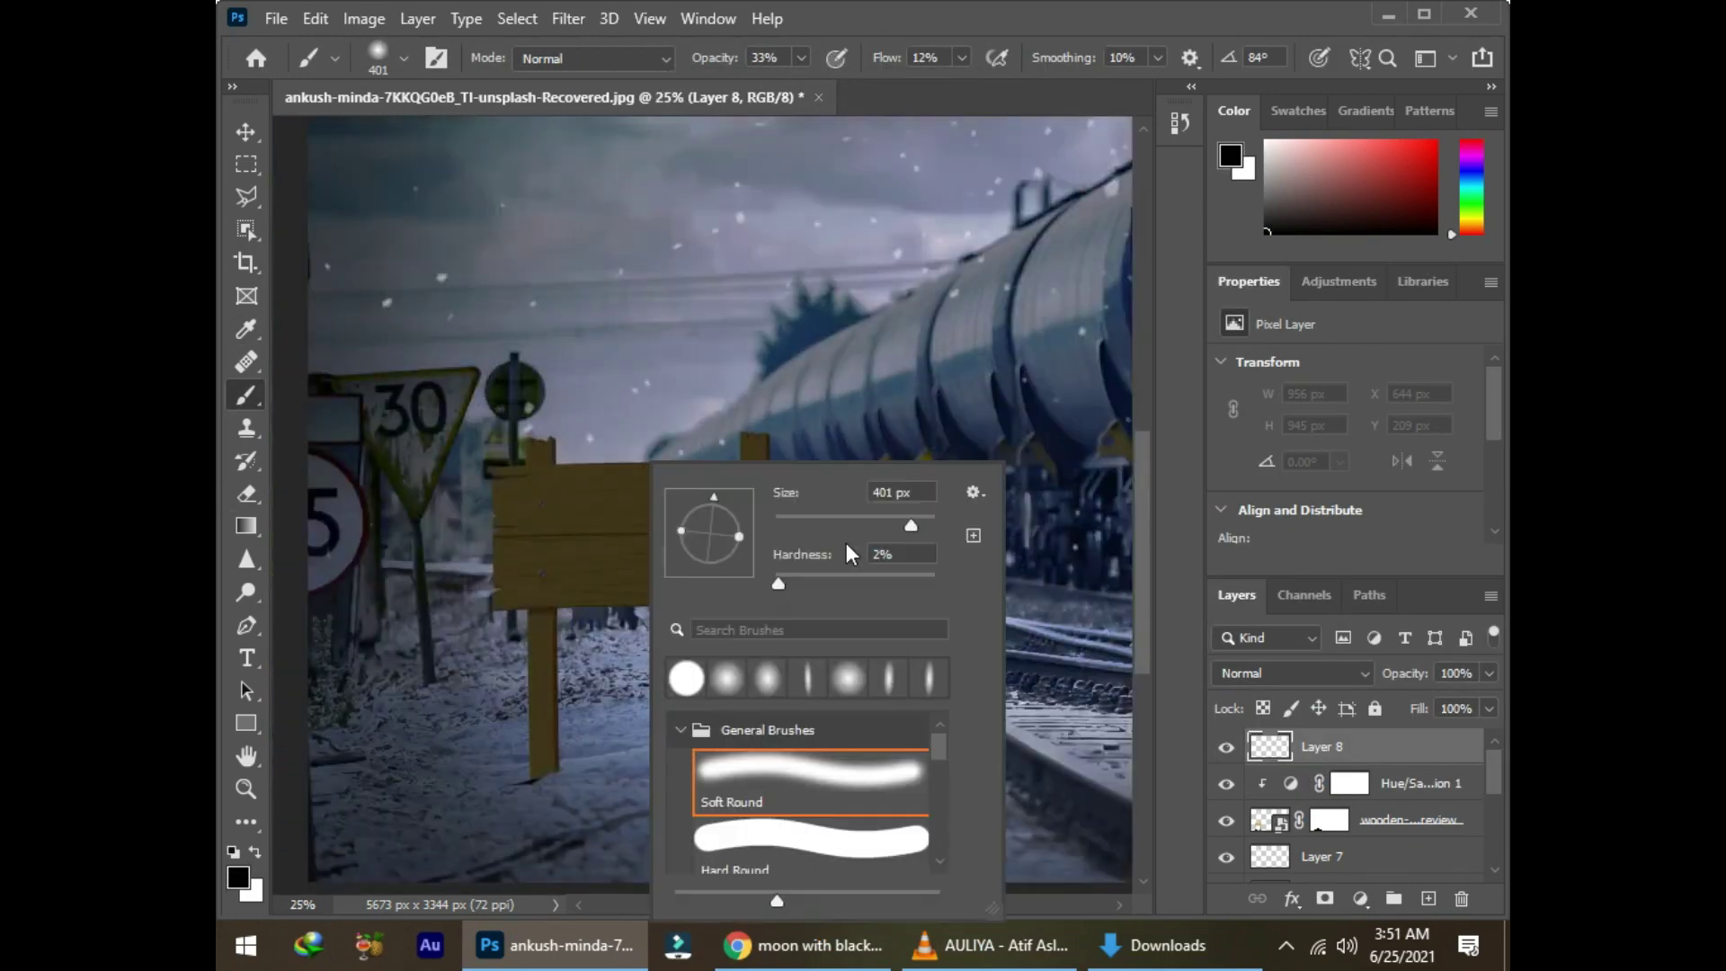
{"action": "key", "text": "Return"}
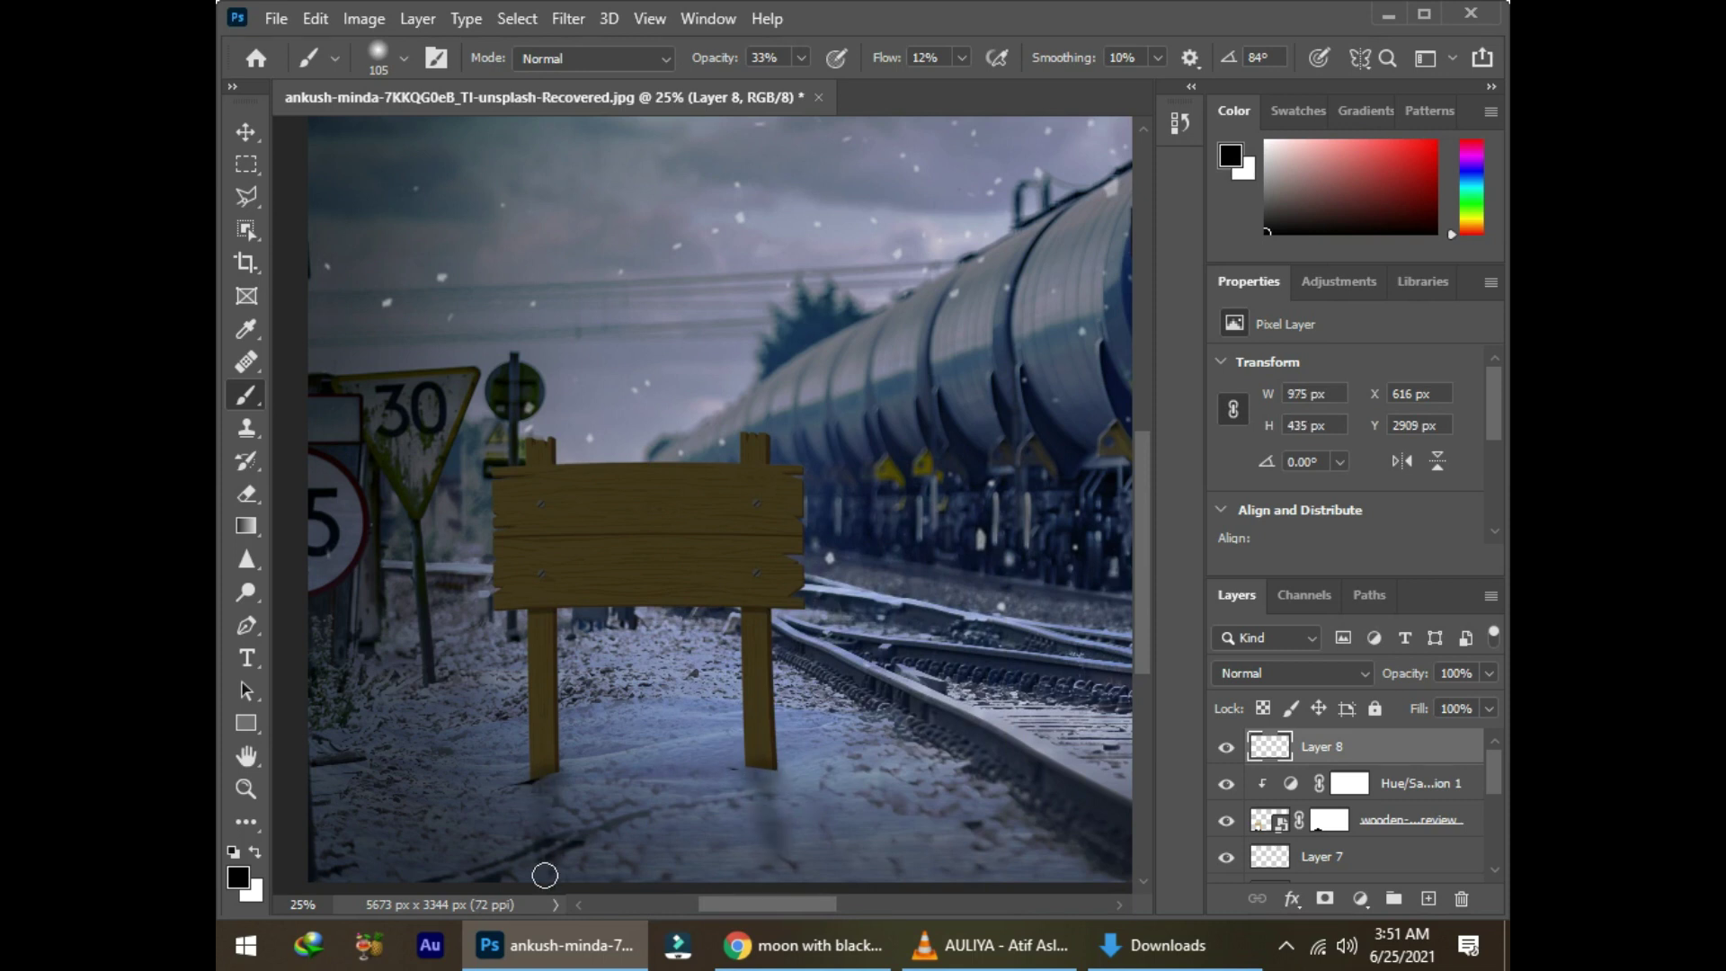
{"action": "right_click", "coordinate": [617, 773]}
{"action": "left_click_drag", "start_coordinate": [796, 519], "coordinate": [869, 519]}
{"action": "key", "text": "Return"}
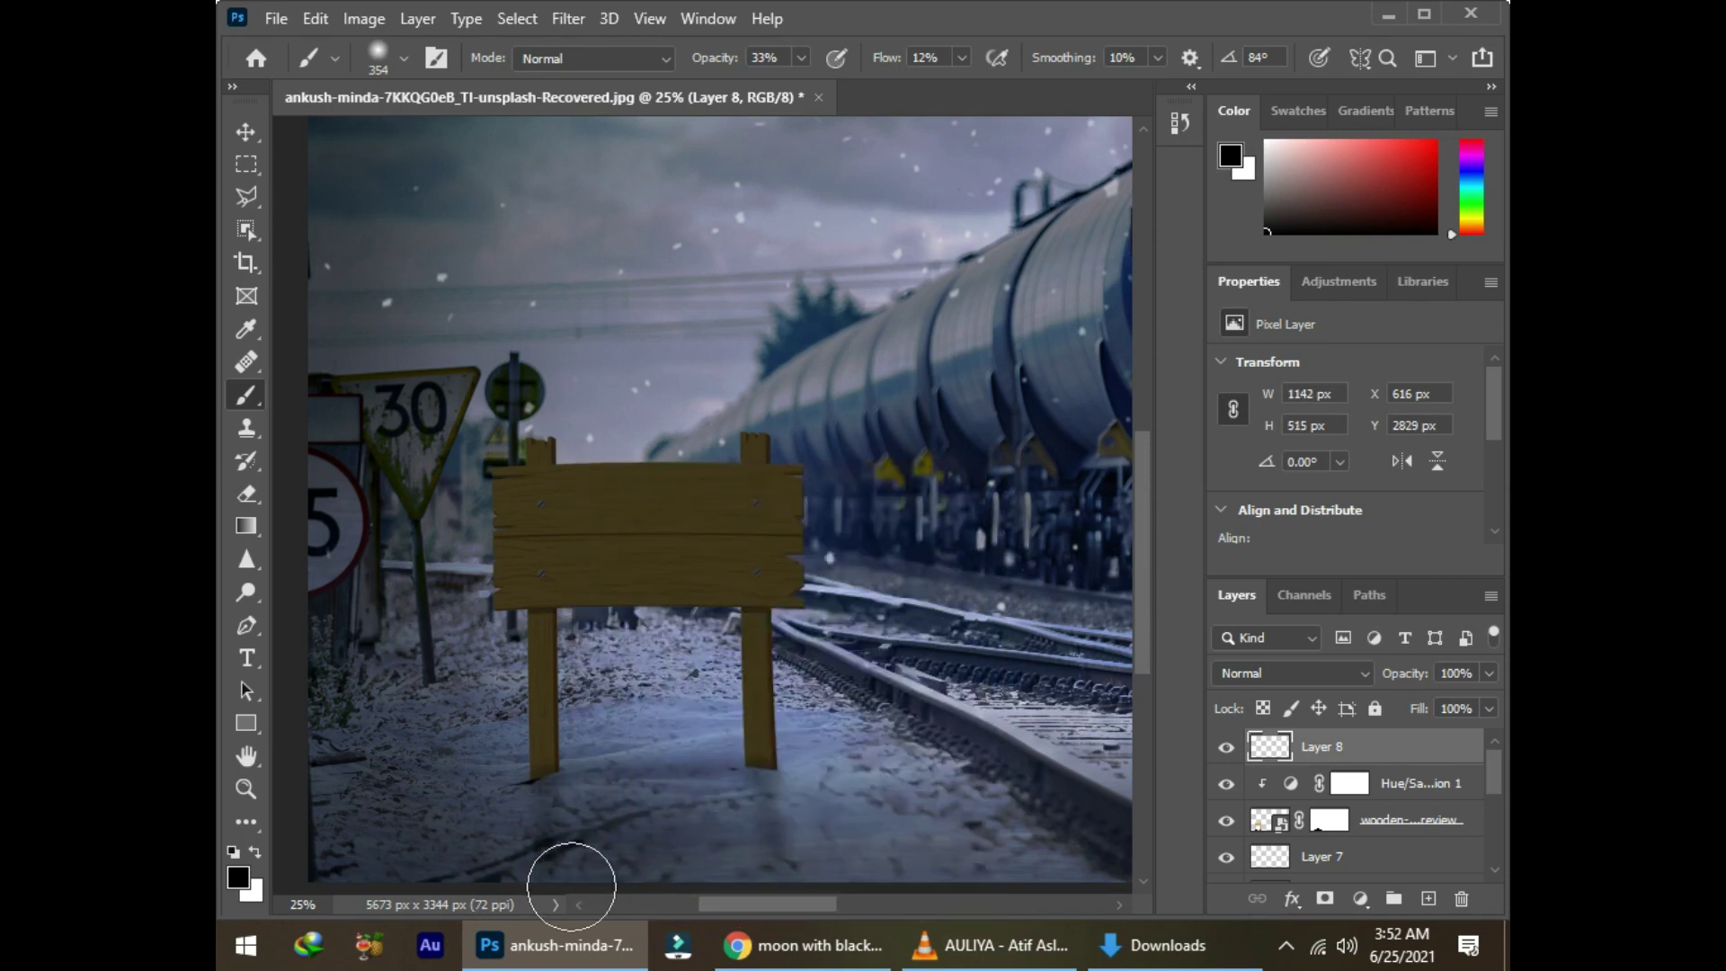
Step: Write 'Rahim Yar Khan' on the sign and scale the lettering to fit the board
{"action": "key", "text": "t"}
{"action": "left_click", "coordinate": [610, 561]}
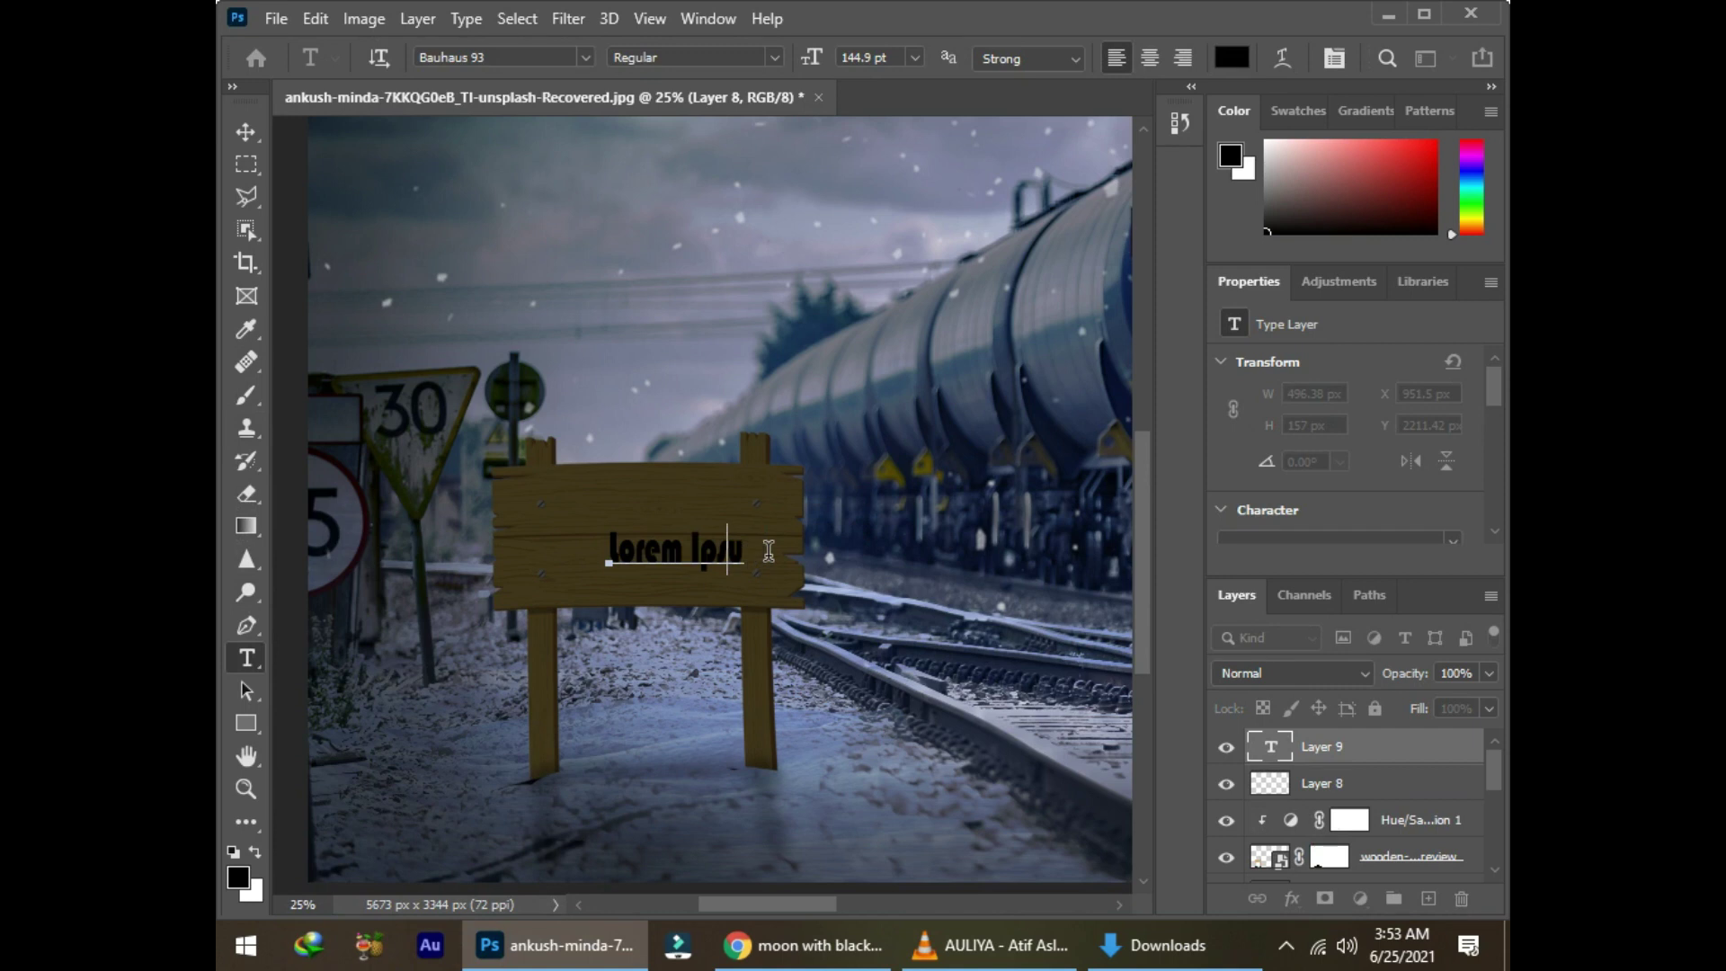
{"action": "type", "text": "Rahim Yar Khan"}
{"action": "left_click_drag", "start_coordinate": [797, 562], "coordinate": [827, 543]}
{"action": "mouse_move", "coordinate": [680, 600]}
{"action": "left_mouse_down"}
{"action": "mouse_move", "coordinate": [593, 595]}
{"action": "mouse_move", "coordinate": [665, 600]}
{"action": "left_mouse_up"}
Step: Make the lettering white and blend it into the wood with the Blend If underlying slider
{"action": "left_click_drag", "start_coordinate": [509, 539], "coordinate": [790, 539]}
{"action": "left_click", "coordinate": [1231, 58]}
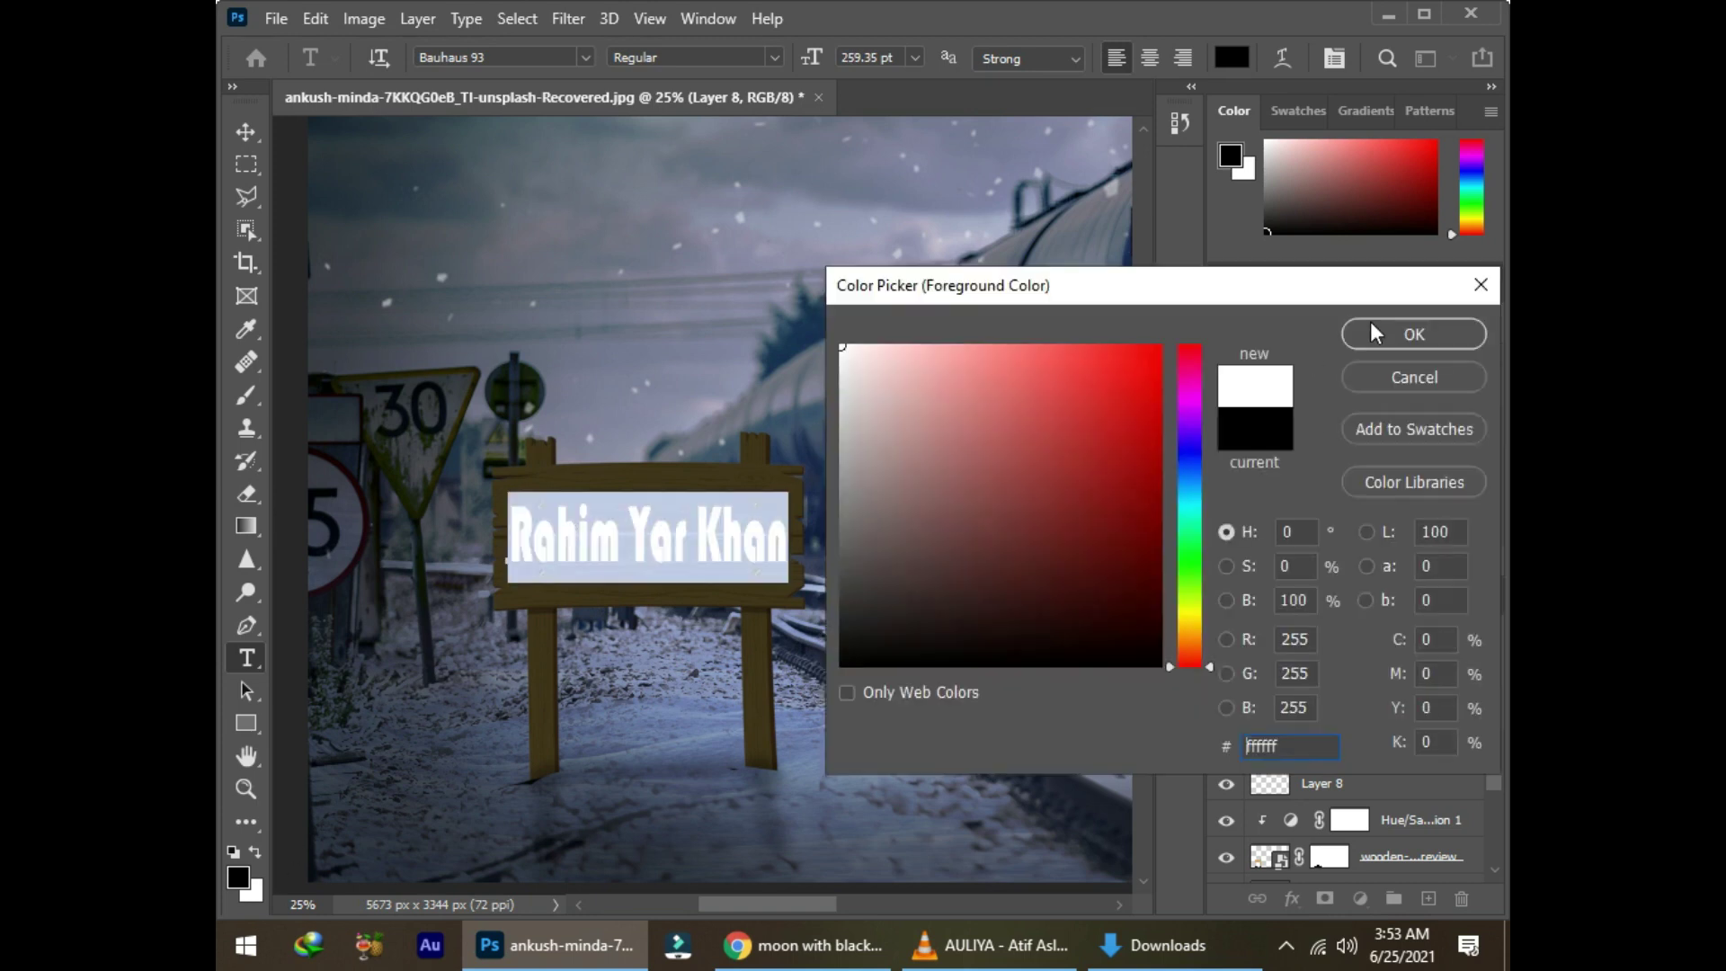
{"action": "left_click", "coordinate": [1411, 331]}
{"action": "left_click", "coordinate": [1431, 754]}
{"action": "double_click", "coordinate": [1432, 753]}
{"action": "left_click_drag", "start_coordinate": [1122, 690], "coordinate": [1335, 693]}
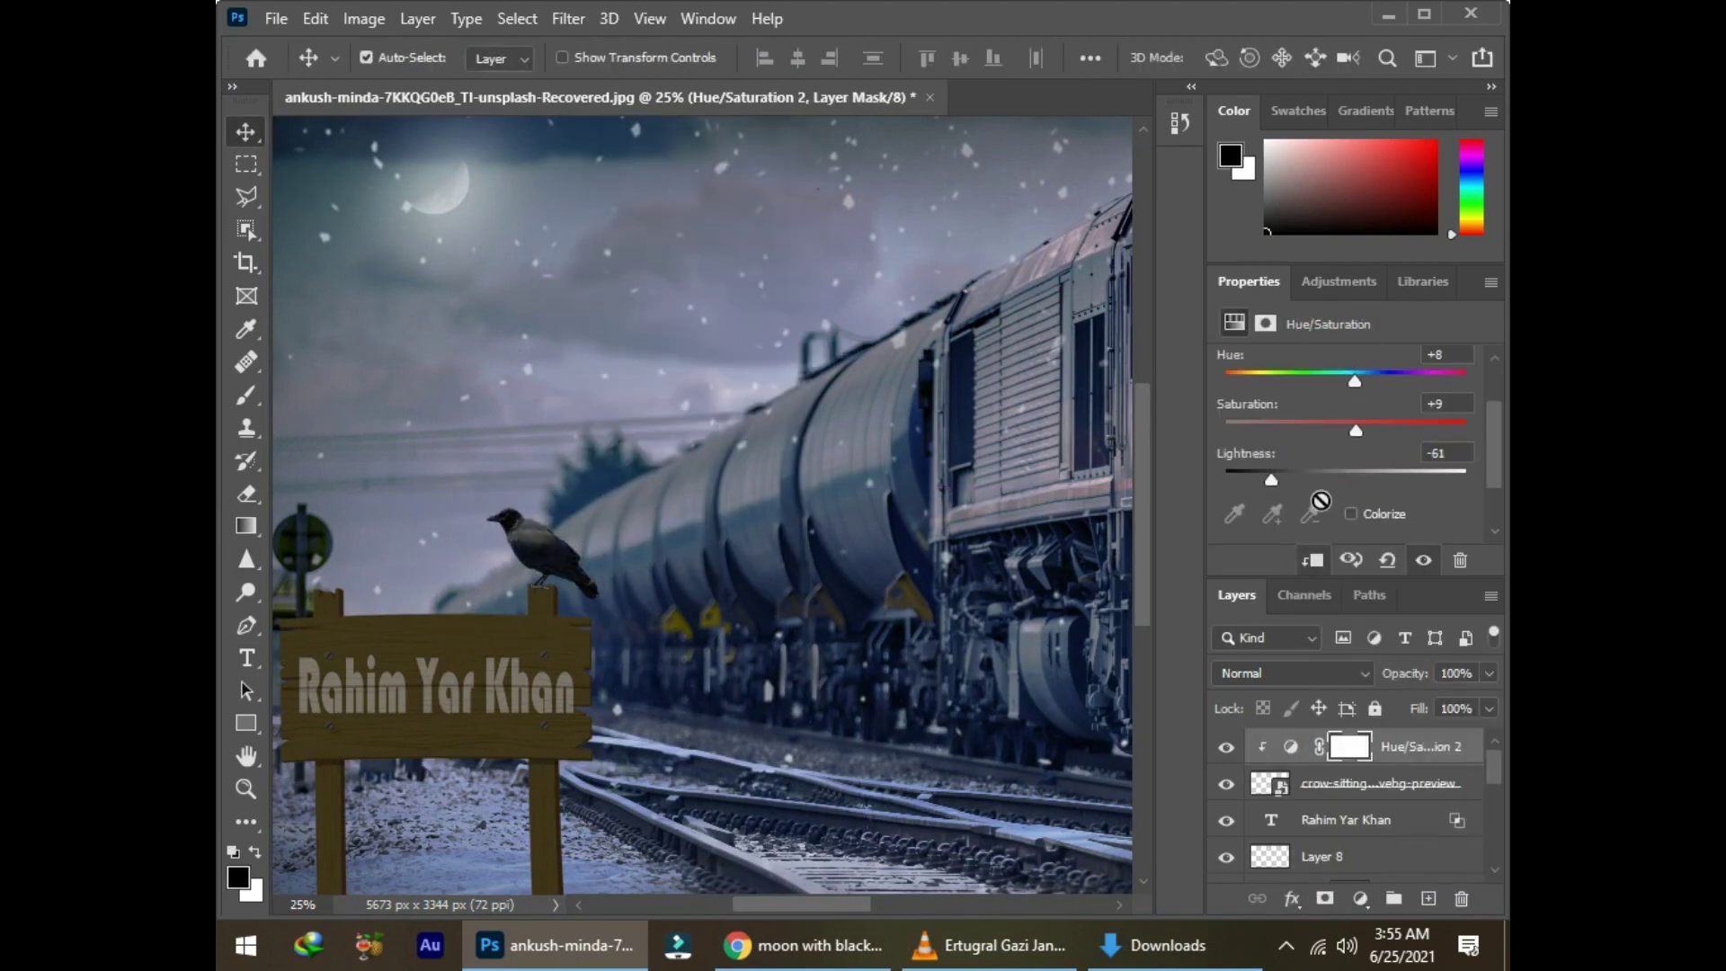
Step: Zoom in on the sign and train and set white as the glow paint colour
{"action": "key", "text": "ctrl+0"}
{"action": "key", "text": "ctrl+plus"}
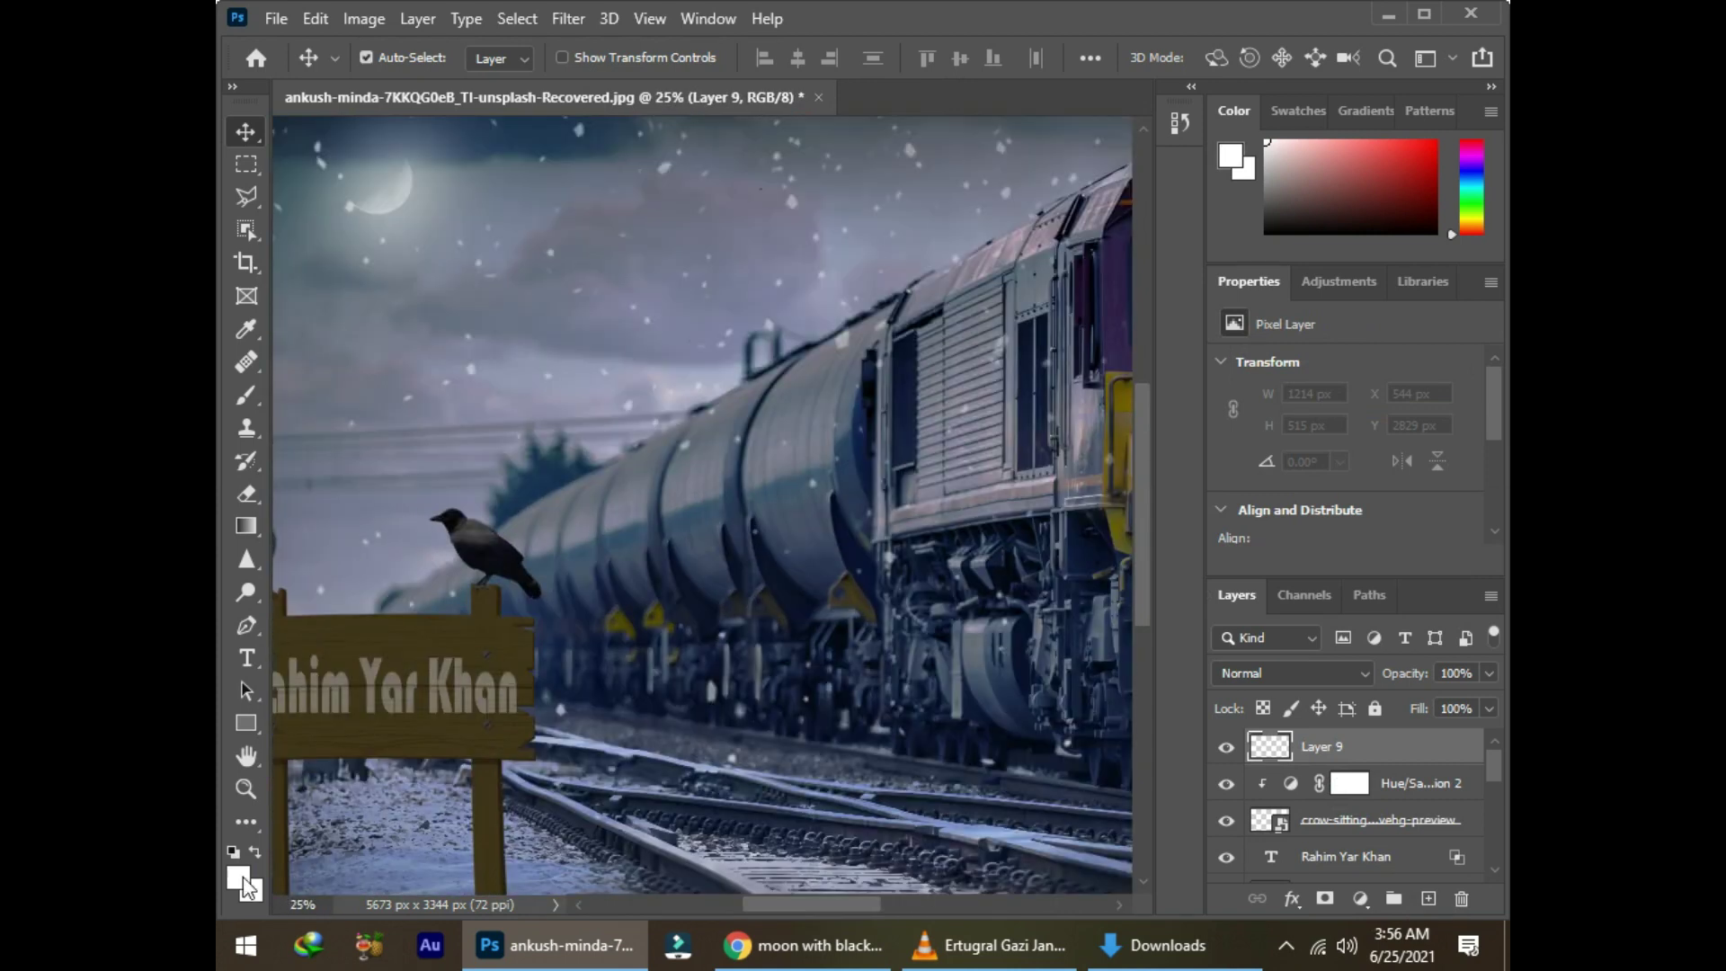
{"action": "left_click", "coordinate": [246, 395]}
{"action": "right_click", "coordinate": [501, 460]}
{"action": "key", "text": "Escape"}
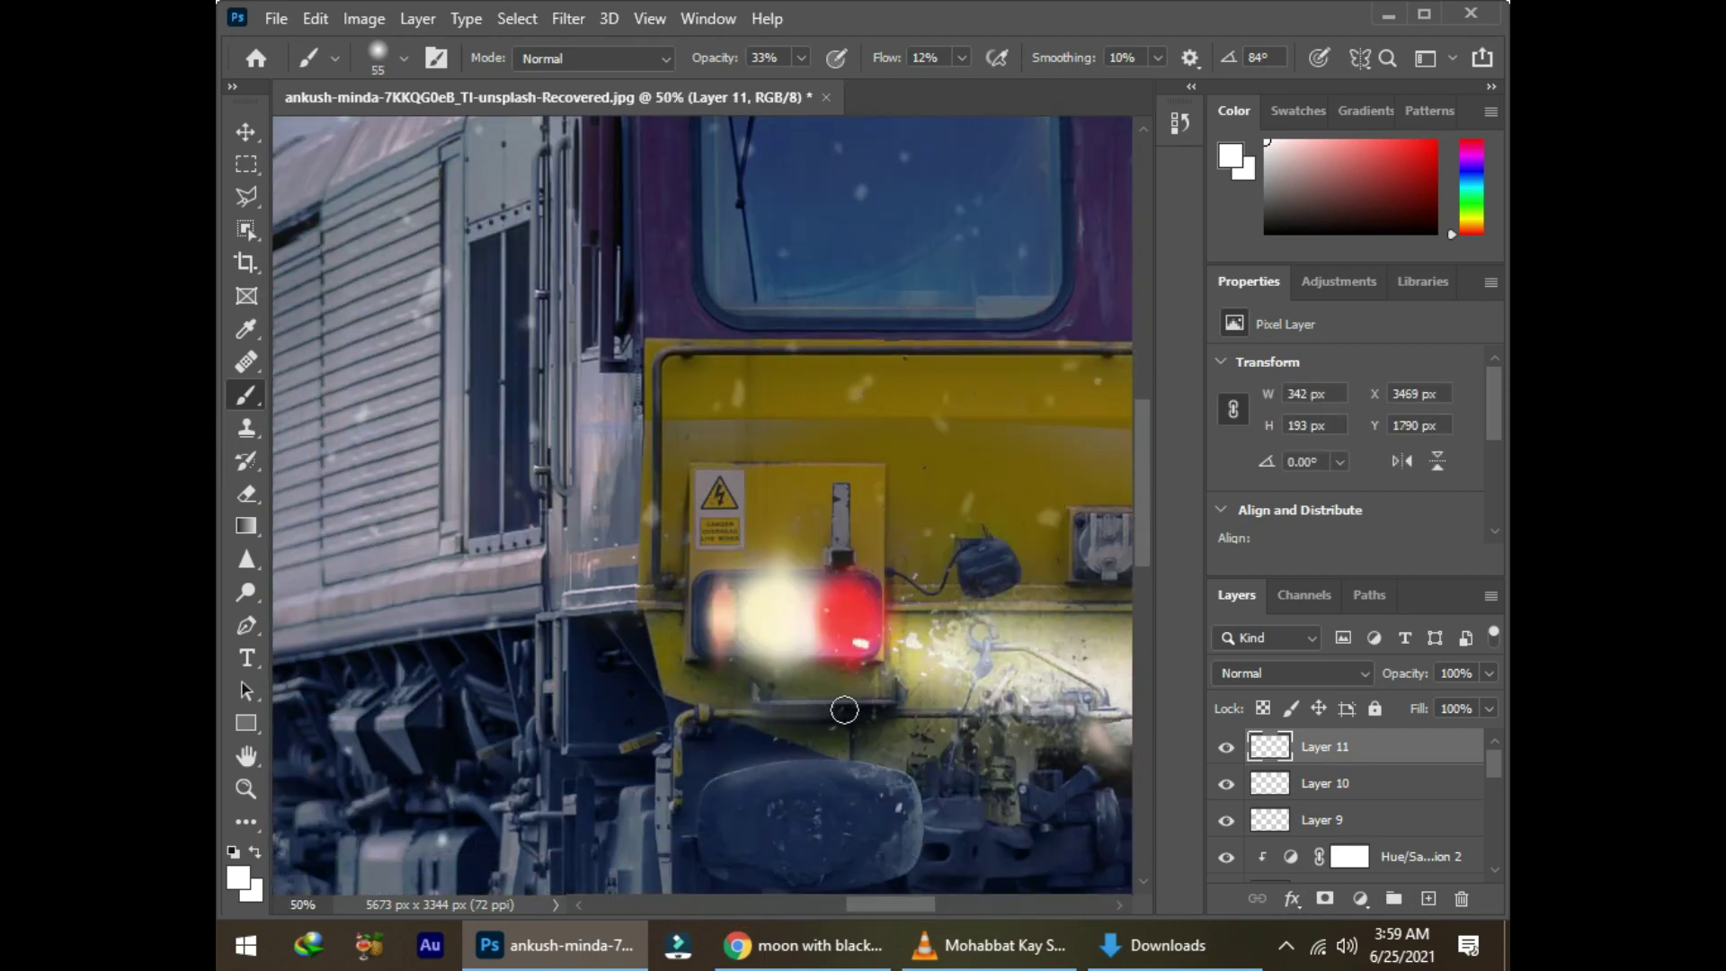
Step: Sample cream and red lamp colours to brighten both headlamps, then add a new layer
{"action": "left_click", "coordinate": [724, 618], "text": "alt"}
{"action": "left_click", "coordinate": [720, 617]}
{"action": "left_click", "coordinate": [848, 612], "text": "alt"}
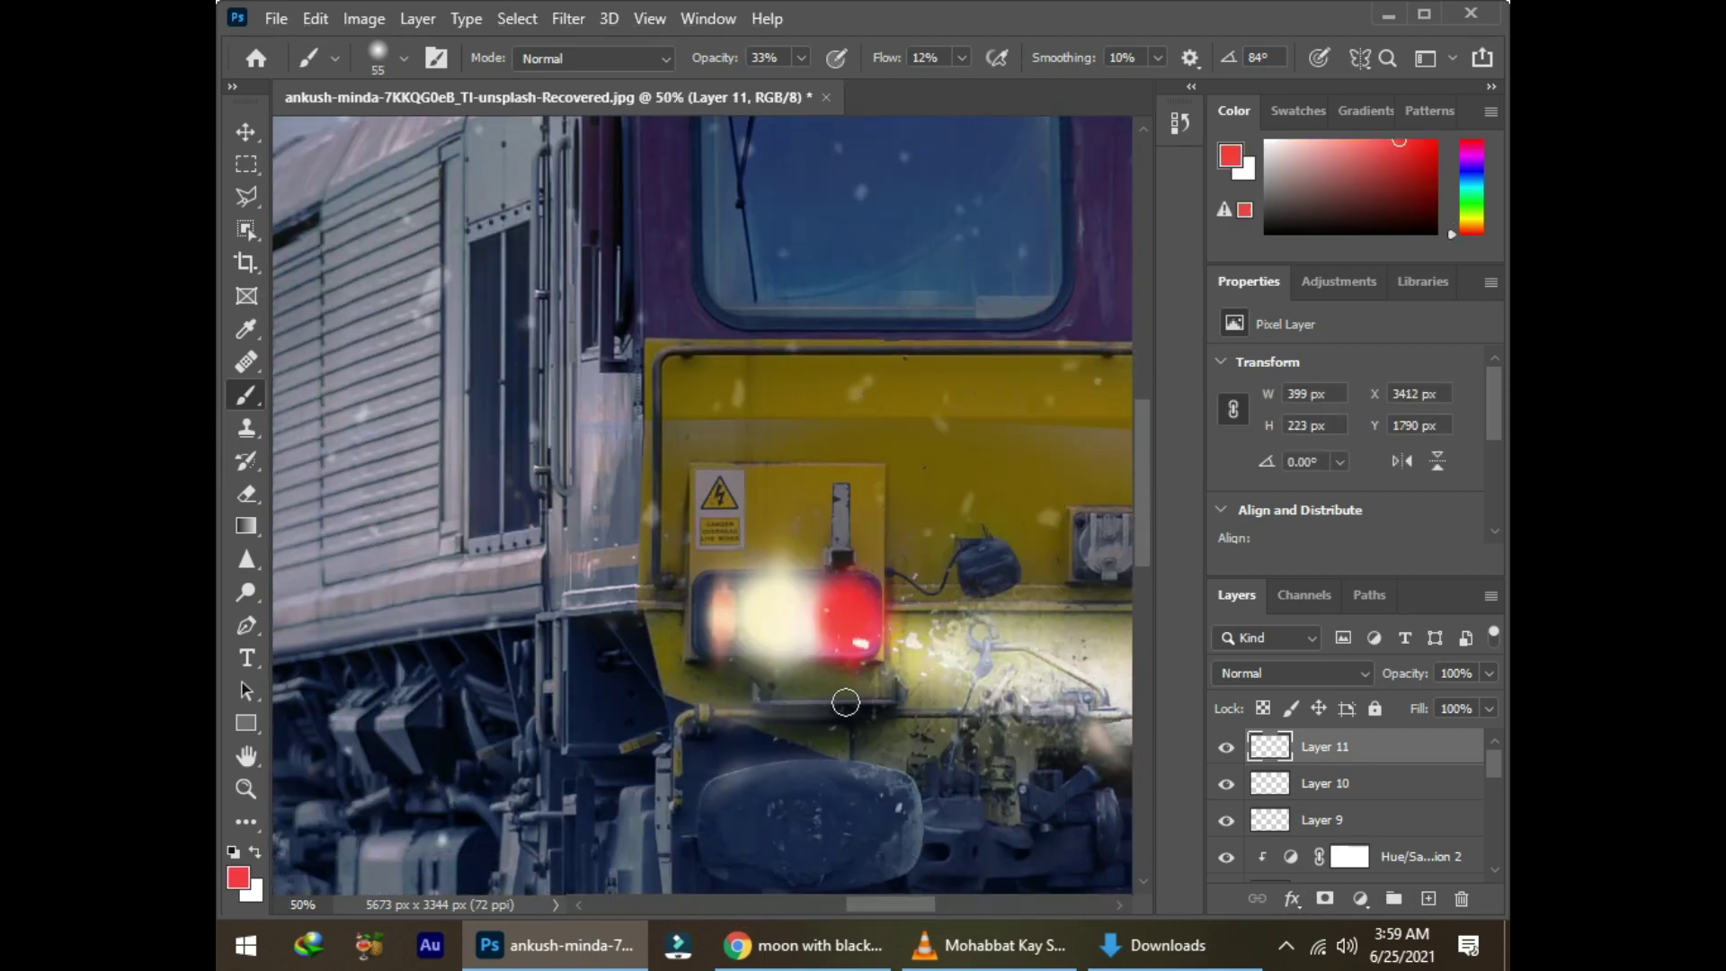
{"action": "scroll", "coordinate": [823, 773], "scroll_direction": "right", "scroll_amount": 5}
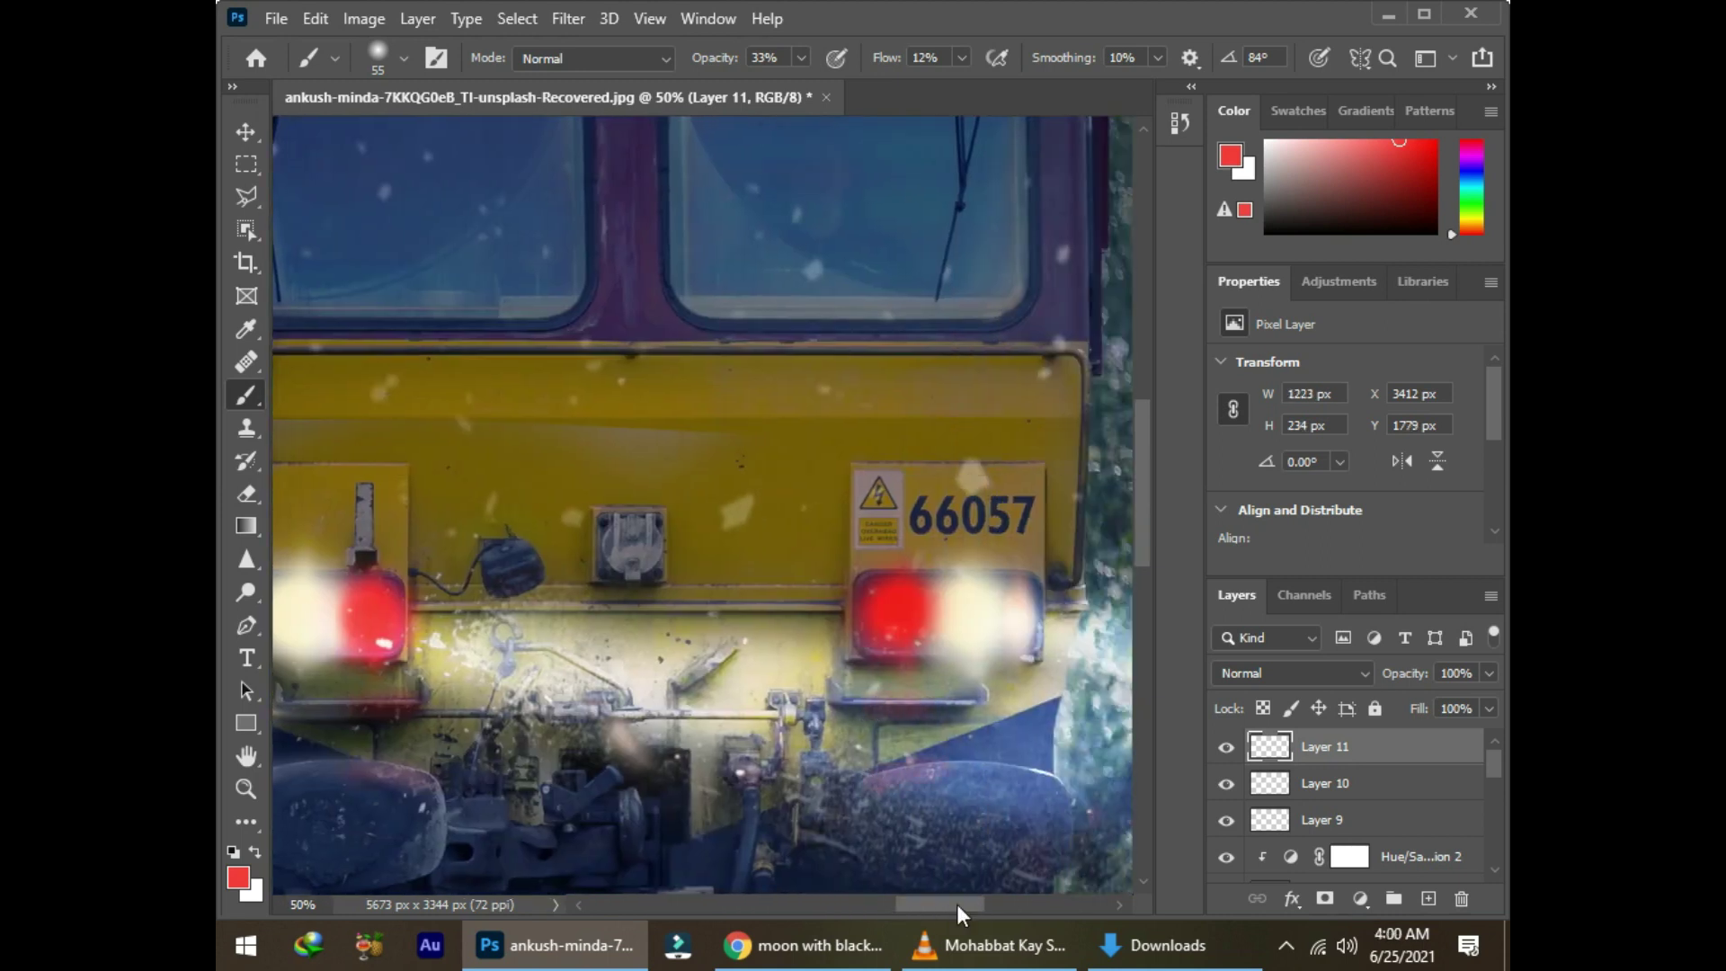
{"action": "scroll", "coordinate": [958, 906], "scroll_direction": "right", "scroll_amount": 1}
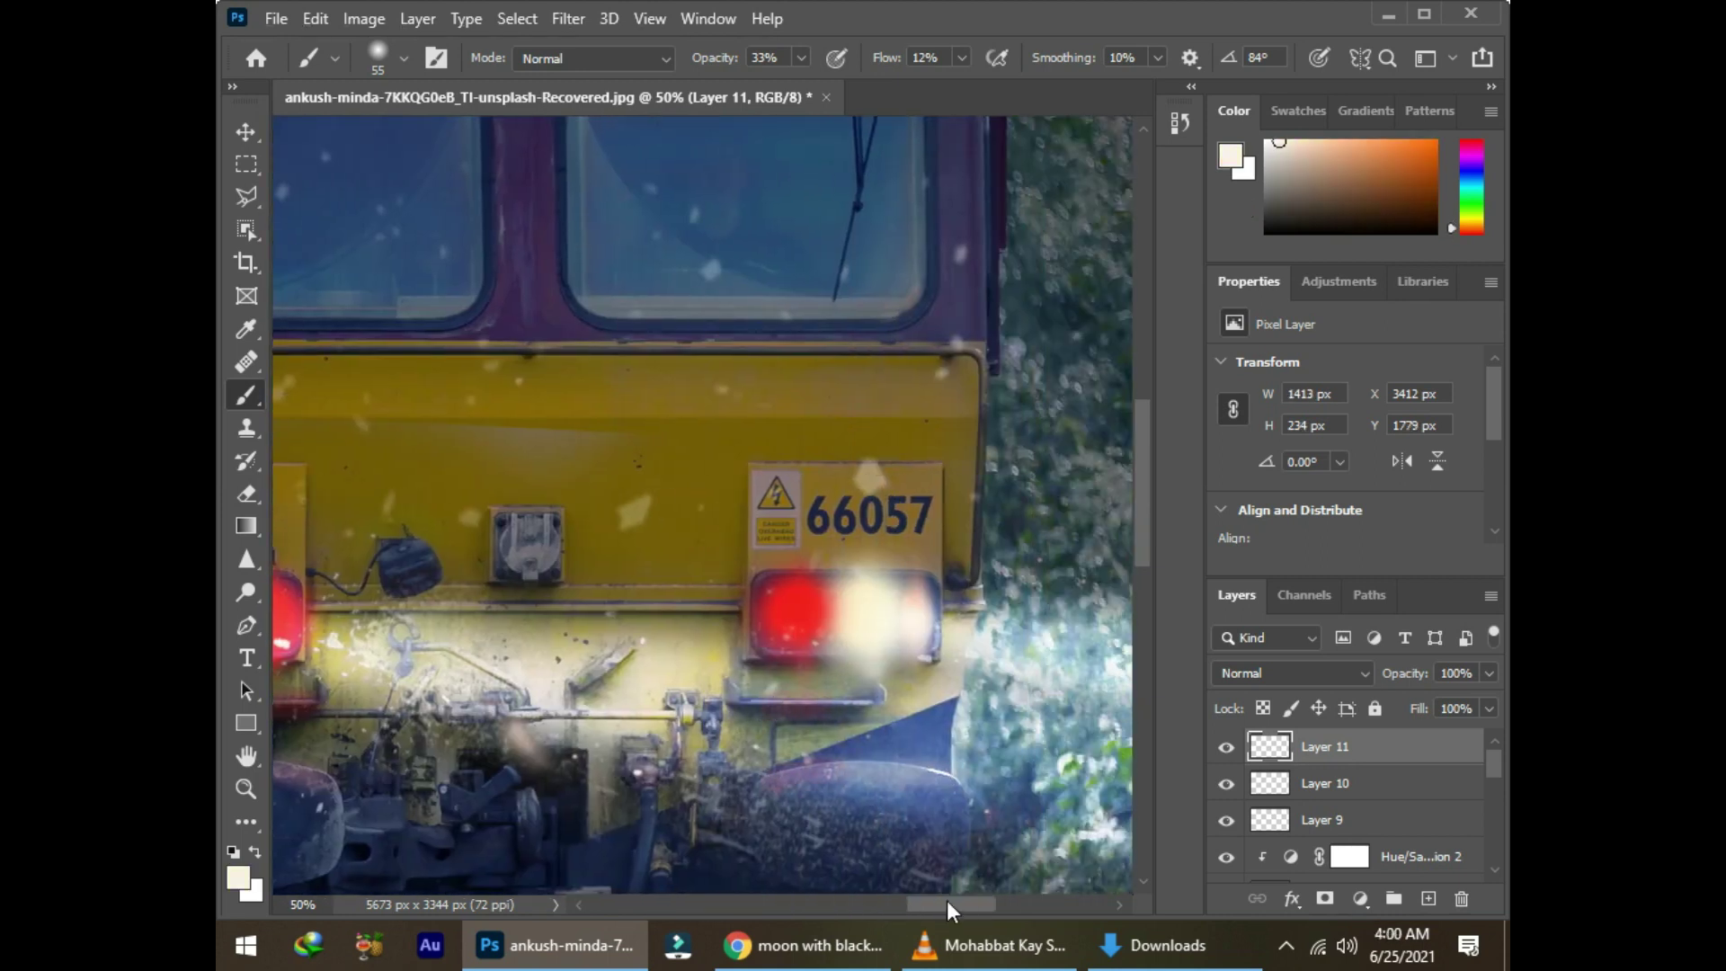
{"action": "scroll", "coordinate": [948, 911], "scroll_direction": "left", "scroll_amount": 2}
{"action": "scroll", "coordinate": [758, 817], "scroll_direction": "down", "scroll_amount": 2}
{"action": "scroll", "coordinate": [758, 817], "scroll_direction": "down", "scroll_amount": 3}
{"action": "scroll", "coordinate": [758, 817], "scroll_direction": "up", "scroll_amount": 1}
{"action": "key", "text": "ctrl+shift+alt+n"}
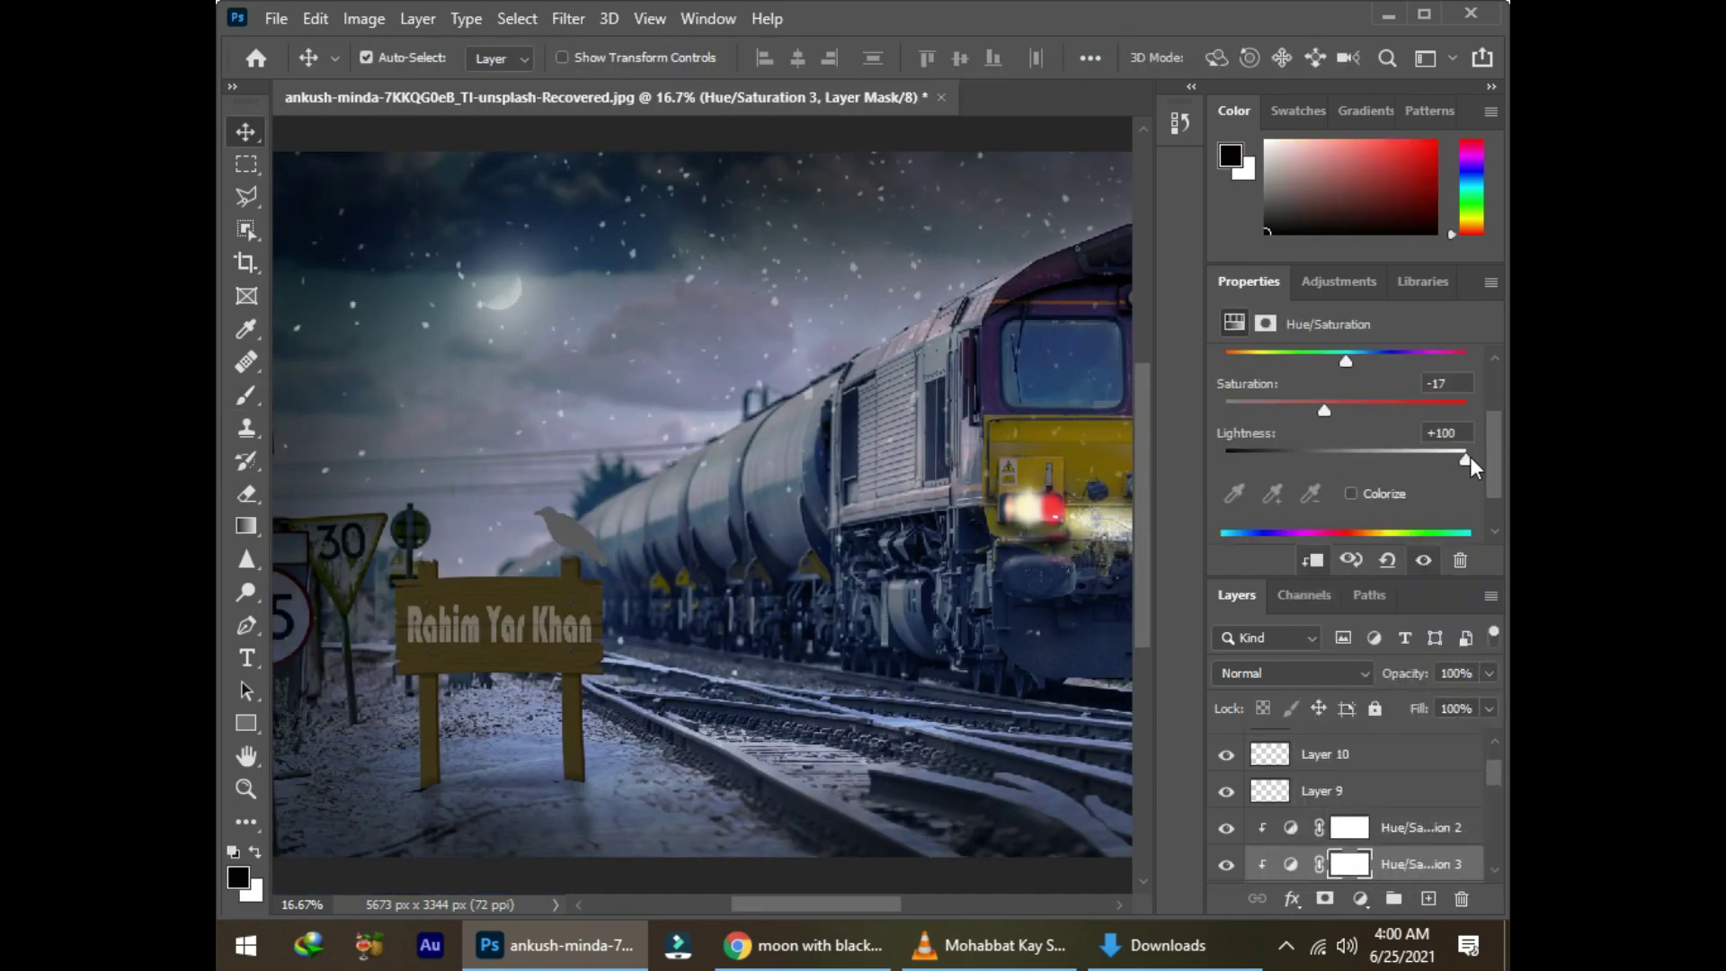
Step: Invert the brightening Hue/Saturation mask and raise brush flow to paint highlights back in
{"action": "key", "text": "ctrl+i"}
{"action": "scroll", "coordinate": [709, 513], "scroll_direction": "up", "scroll_amount": 3}
{"action": "key", "text": "b"}
{"action": "left_click_drag", "start_coordinate": [837, 94], "coordinate": [829, 93]}
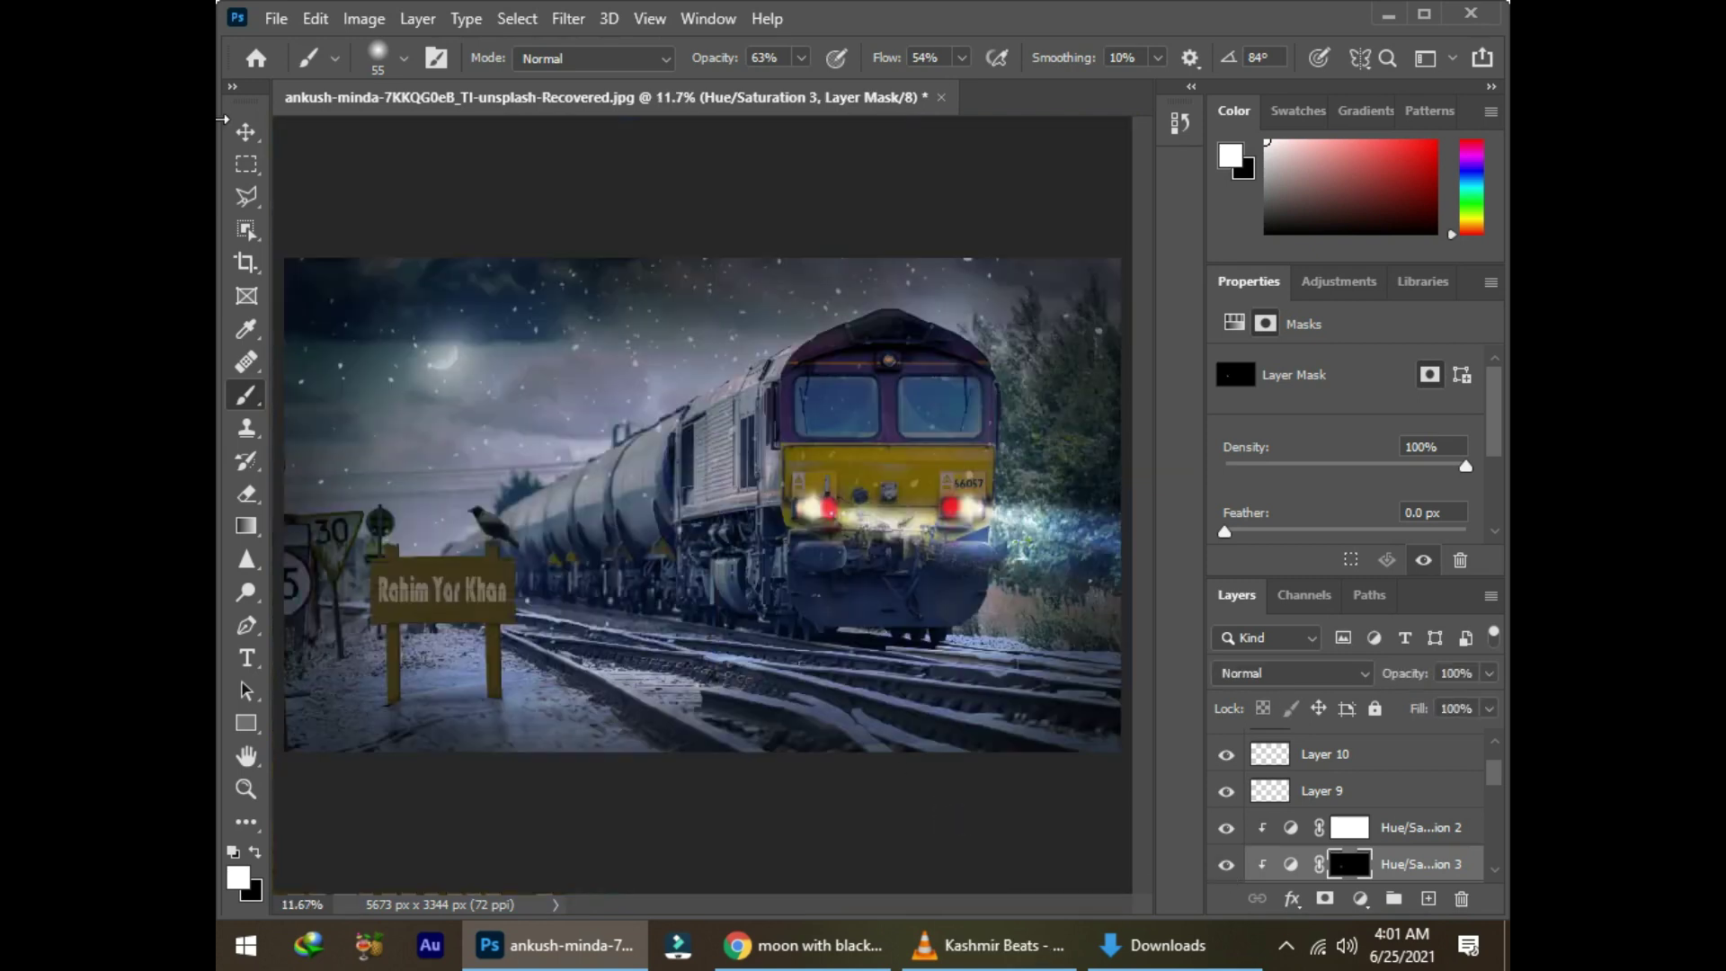
Step: Add another Hue/Saturation layer at Lightness +100 and paint it onto the sign
{"action": "left_click", "coordinate": [1360, 898]}
{"action": "left_click", "coordinate": [1338, 676]}
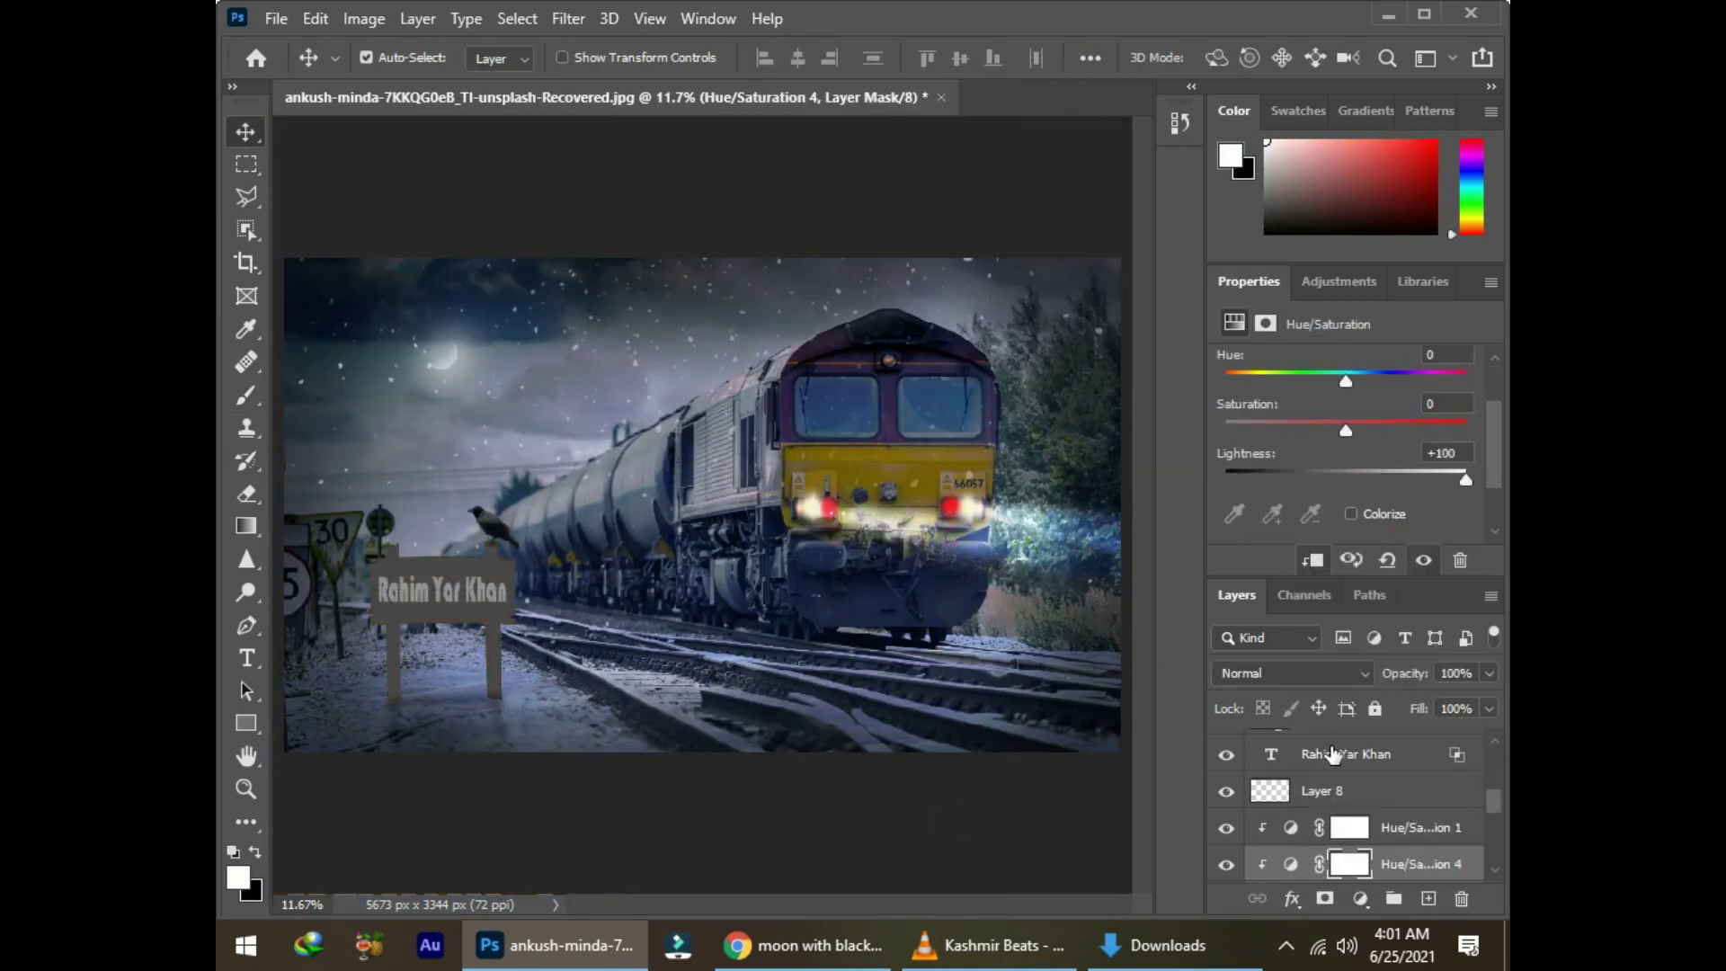
{"action": "scroll", "coordinate": [361, 538], "scroll_direction": "up", "scroll_amount": 2}
{"action": "scroll", "coordinate": [361, 538], "scroll_direction": "up", "scroll_amount": 2}
{"action": "key", "text": "b"}
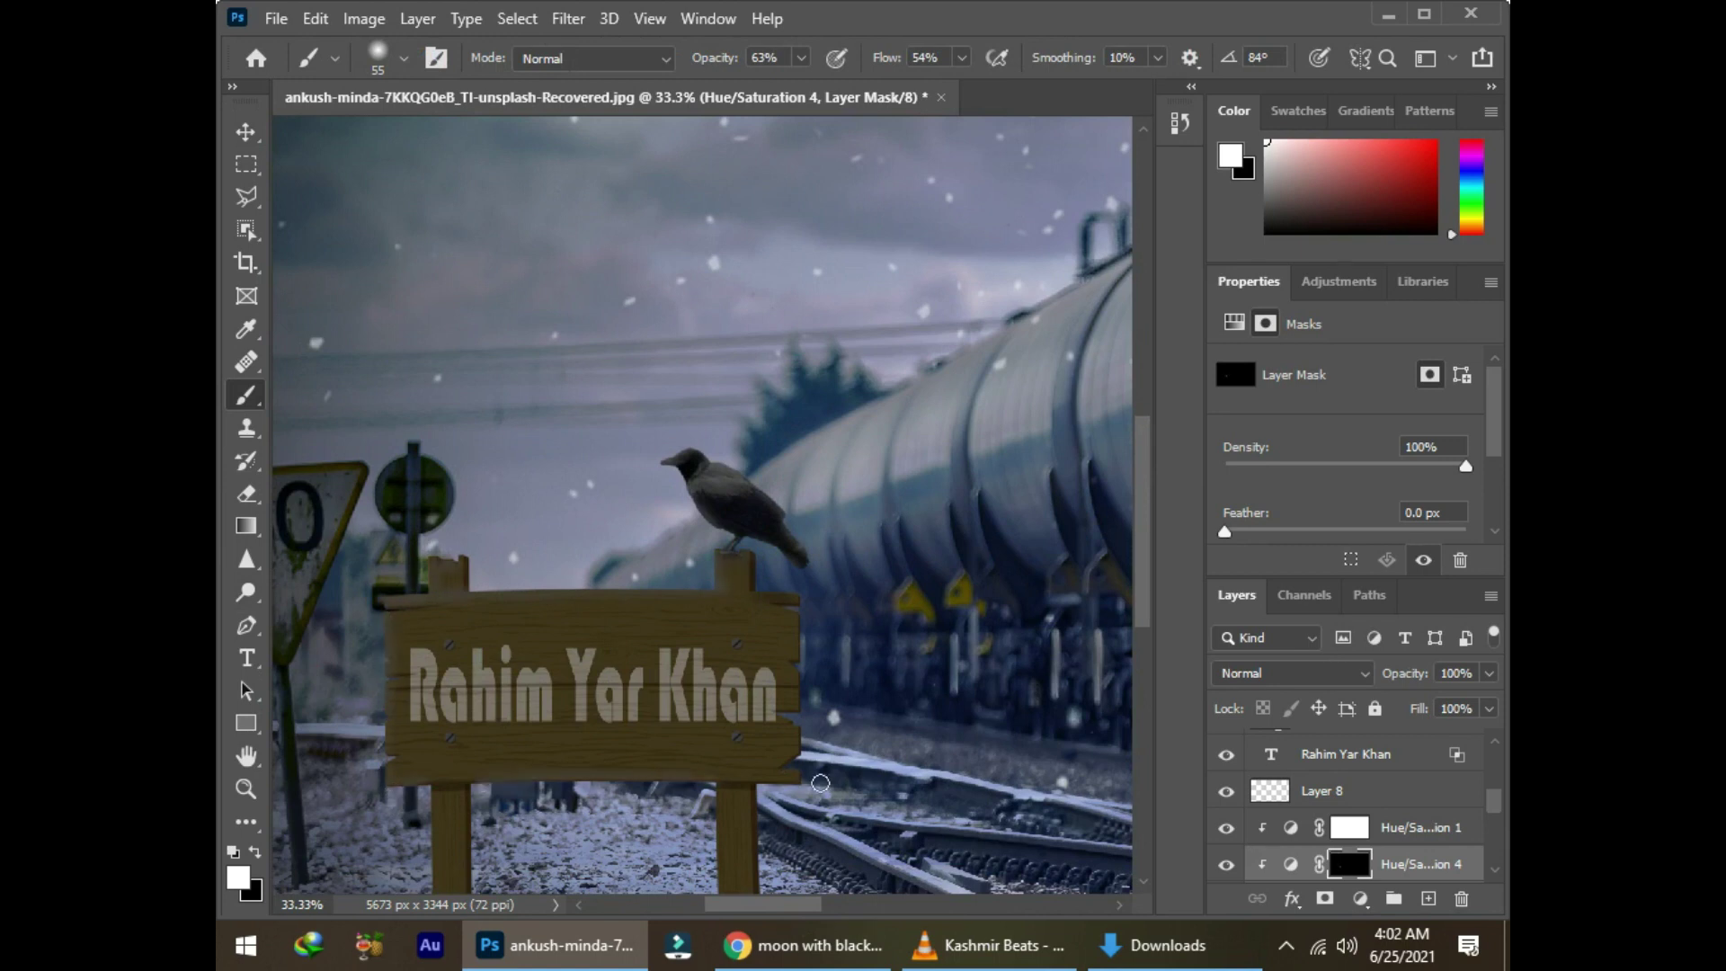
{"action": "scroll", "coordinate": [754, 596], "scroll_direction": "down", "scroll_amount": 2}
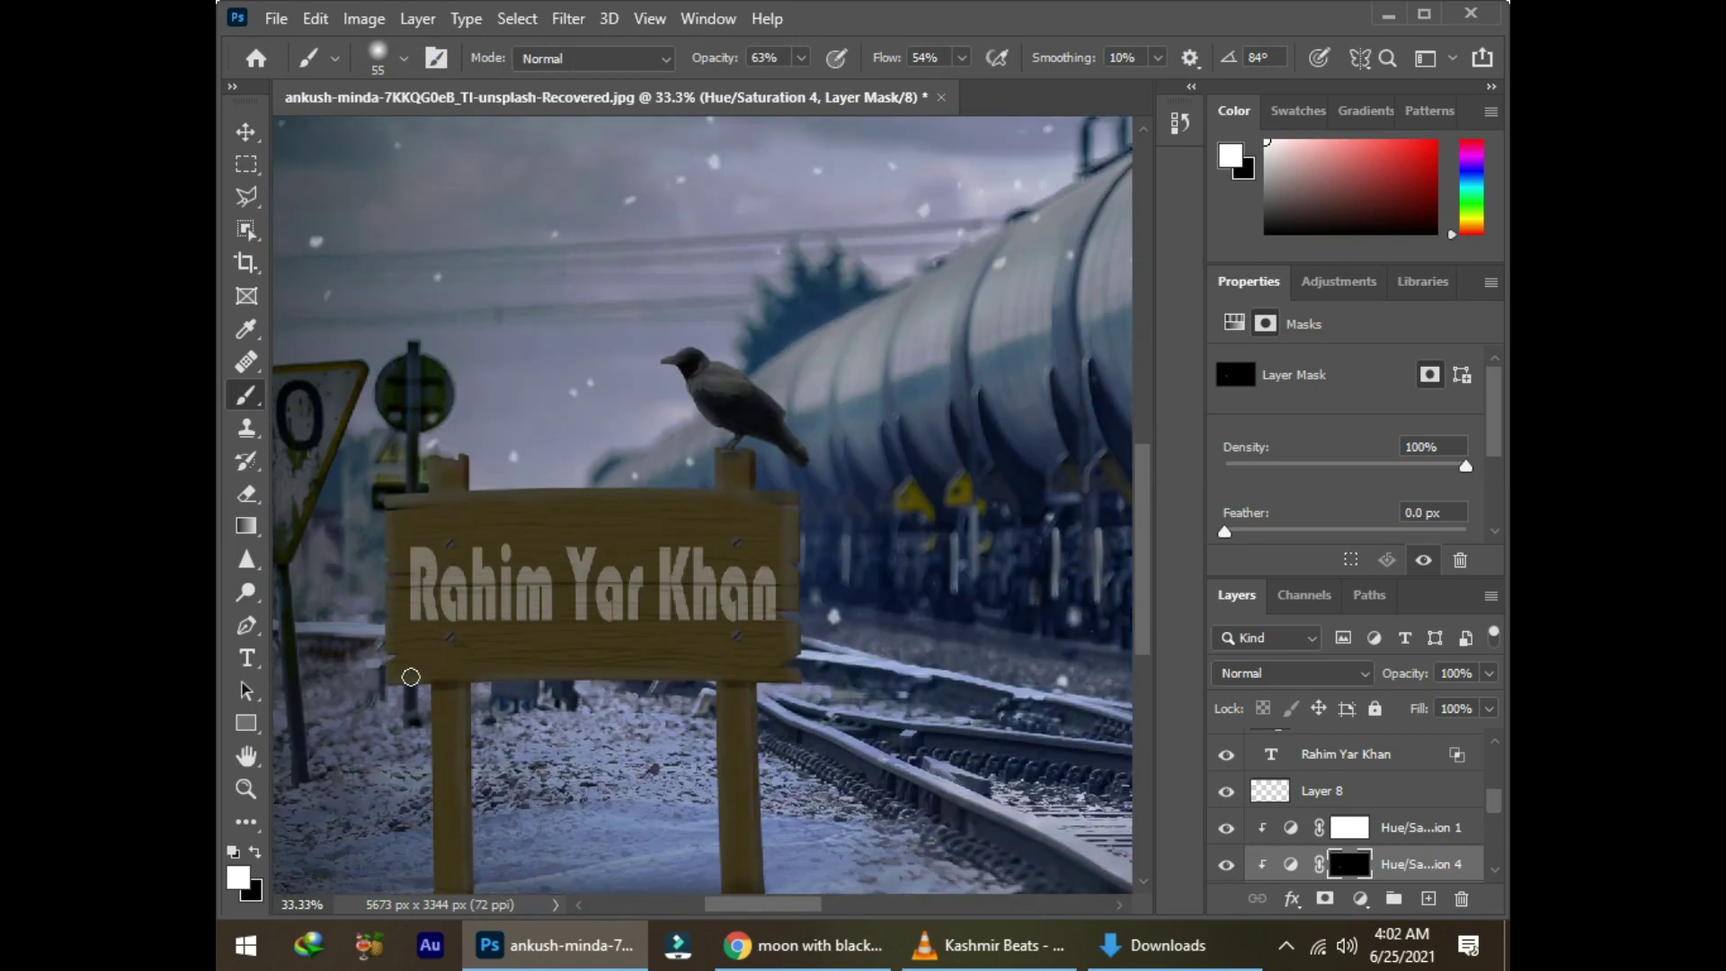
Step: Trim highlight at the sign's right edge with black, then warp the snow over the train roof
{"action": "key", "text": "x"}
{"action": "key", "text": "ctrl+plus"}
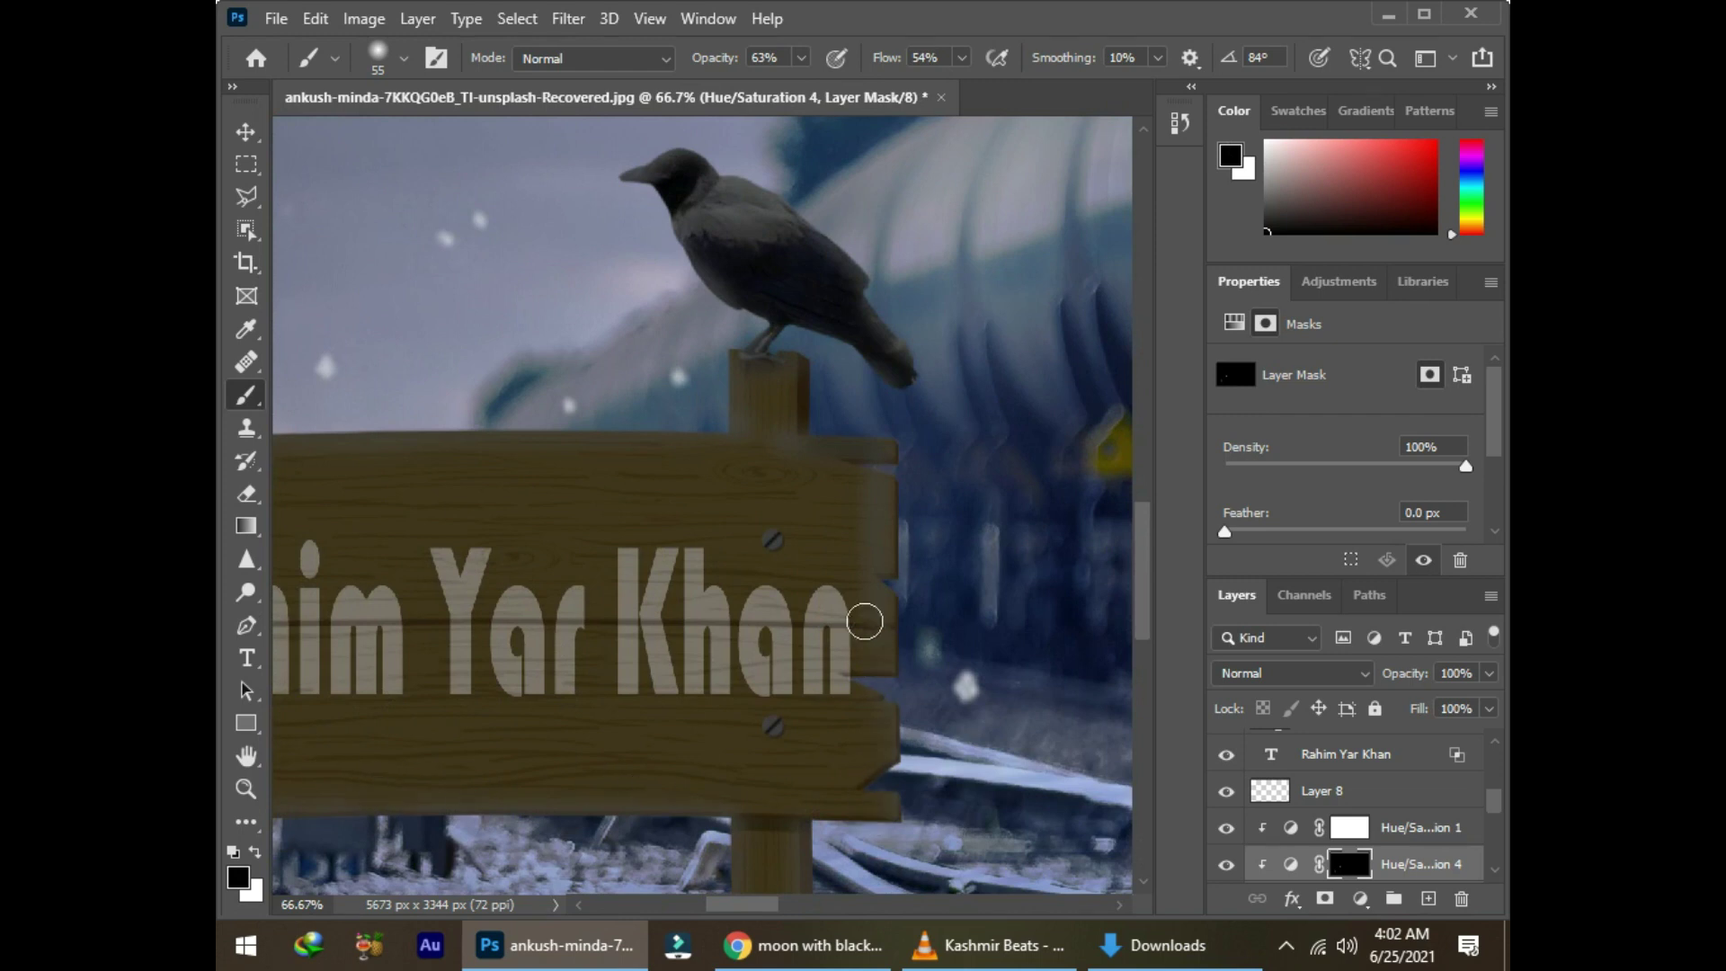
{"action": "scroll", "coordinate": [861, 707], "scroll_direction": "left", "scroll_amount": 5}
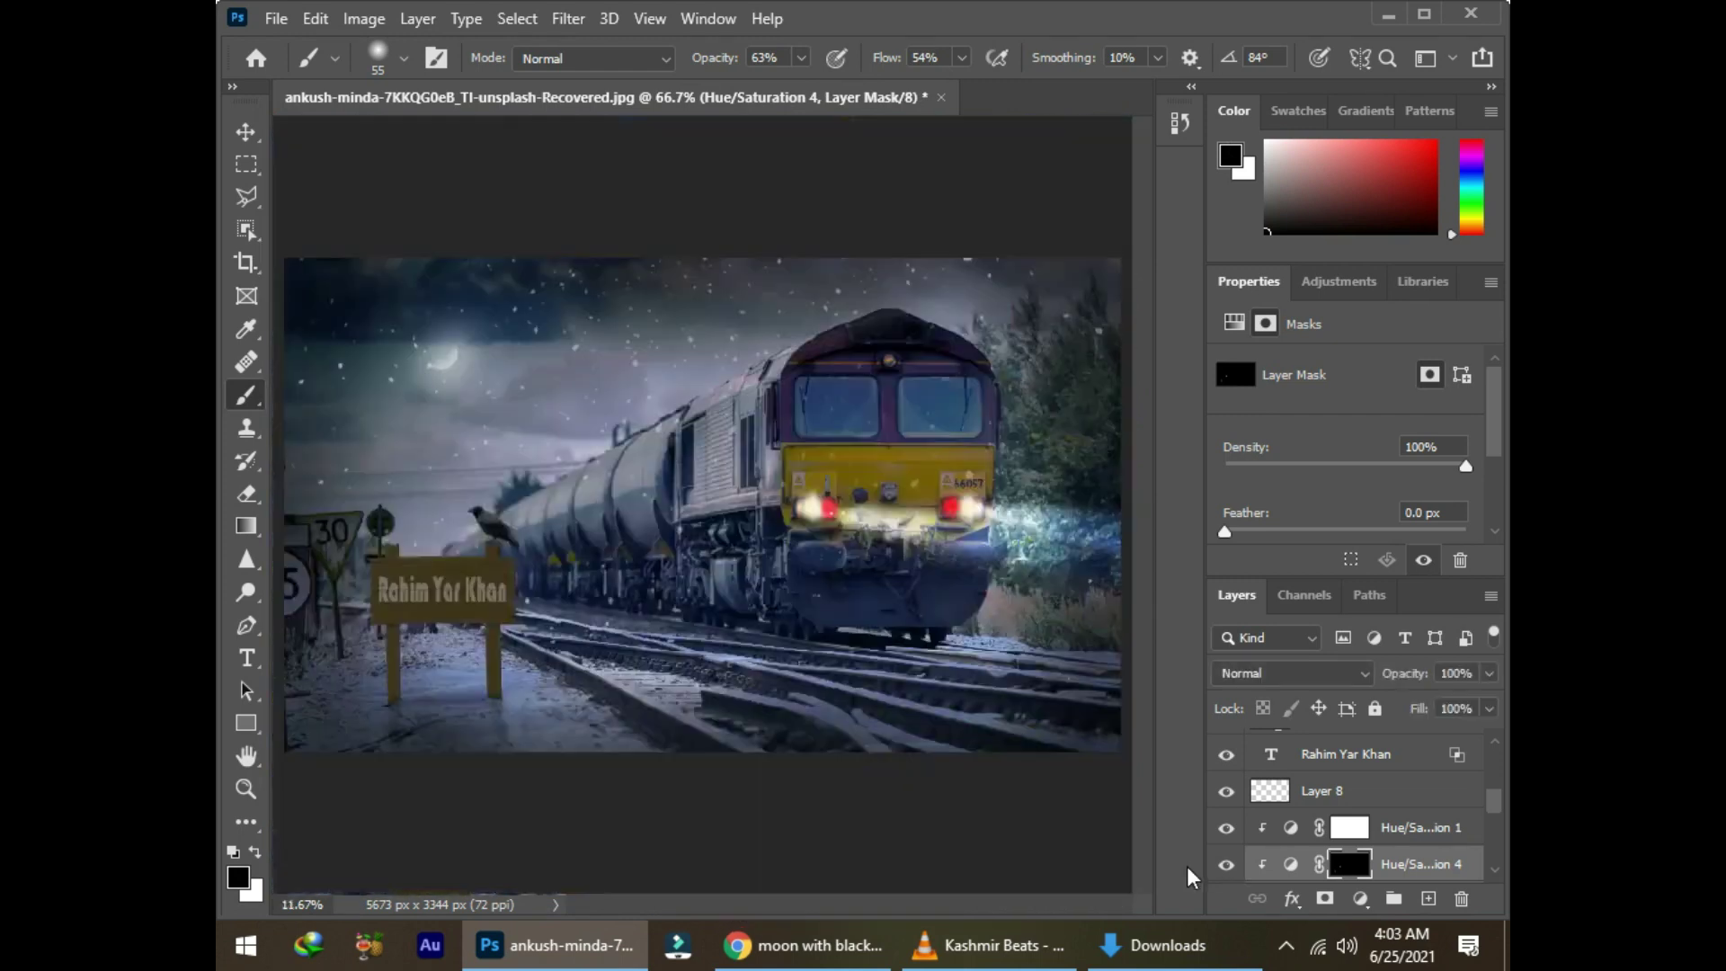
{"action": "left_click_drag", "start_coordinate": [700, 394], "coordinate": [890, 305]}
{"action": "mouse_move", "coordinate": [497, 396]}
{"action": "left_mouse_down"}
{"action": "mouse_move", "coordinate": [505, 472]}
{"action": "mouse_move", "coordinate": [578, 485]}
{"action": "mouse_move", "coordinate": [503, 499]}
{"action": "left_mouse_up"}
Step: Commit the snow warp, add a mask, and set Blend If Underlying Layer to 66/109
{"action": "key", "text": "Return"}
{"action": "key", "text": "b"}
{"action": "key", "text": "d"}
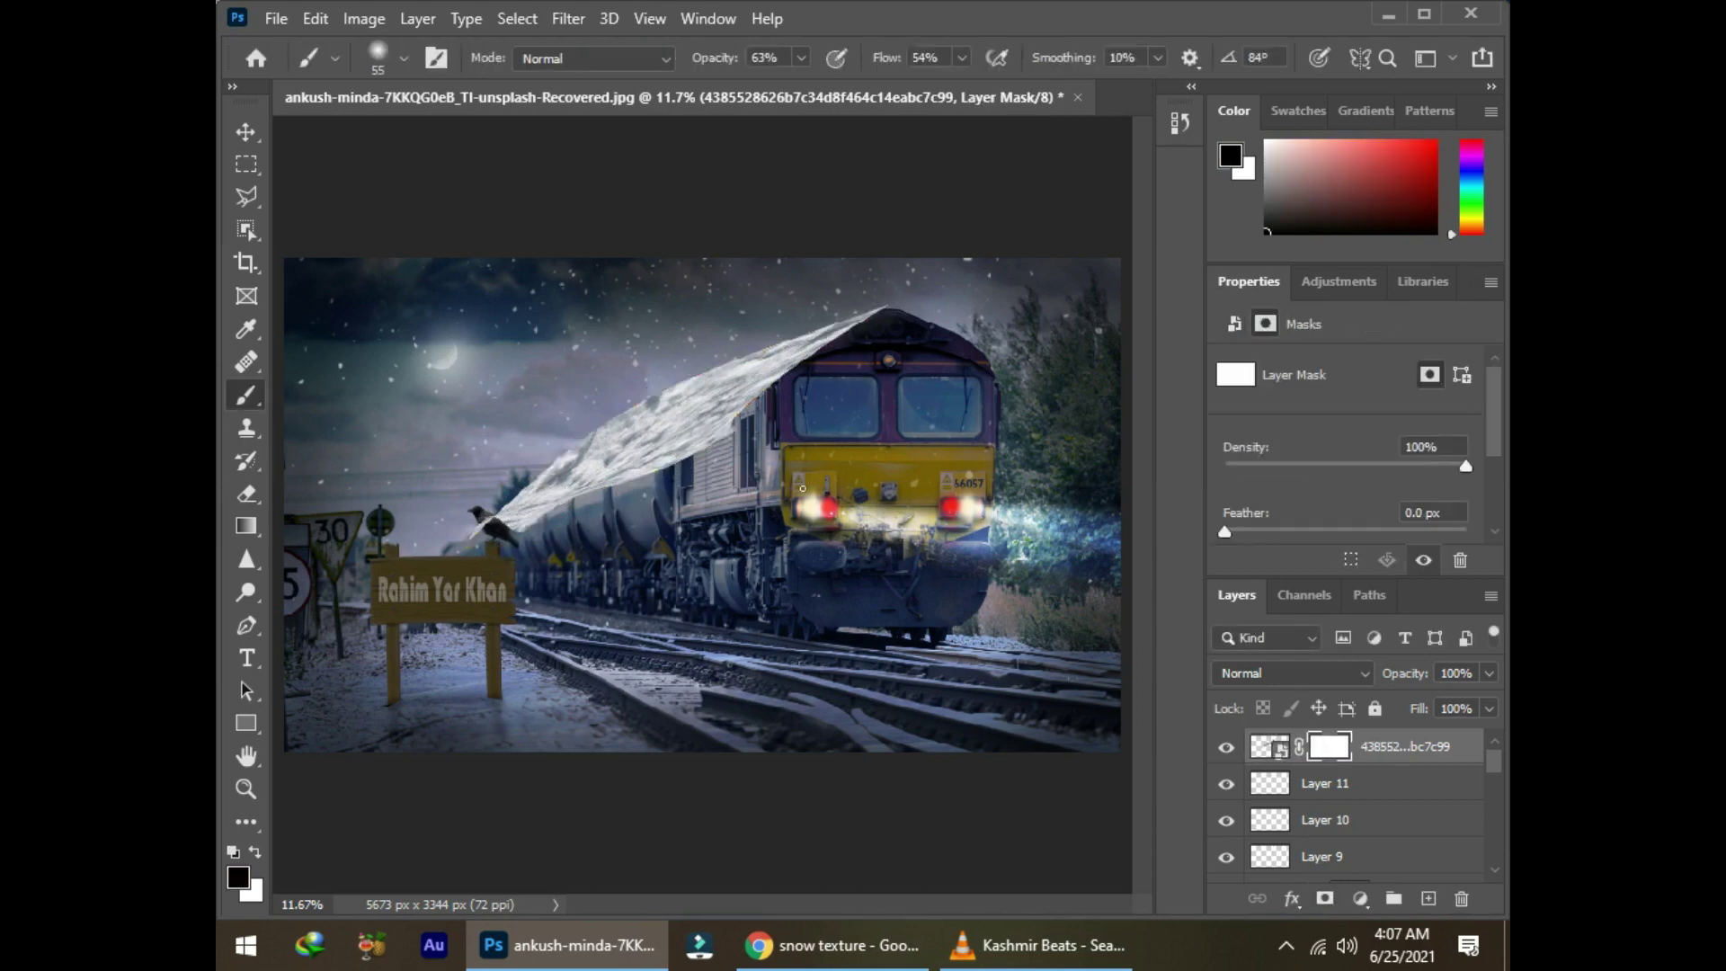
{"action": "double_click", "coordinate": [1439, 746]}
{"action": "left_click_drag", "start_coordinate": [503, 149], "coordinate": [908, 153]}
{"action": "left_click_drag", "start_coordinate": [1156, 651], "coordinate": [1293, 649]}
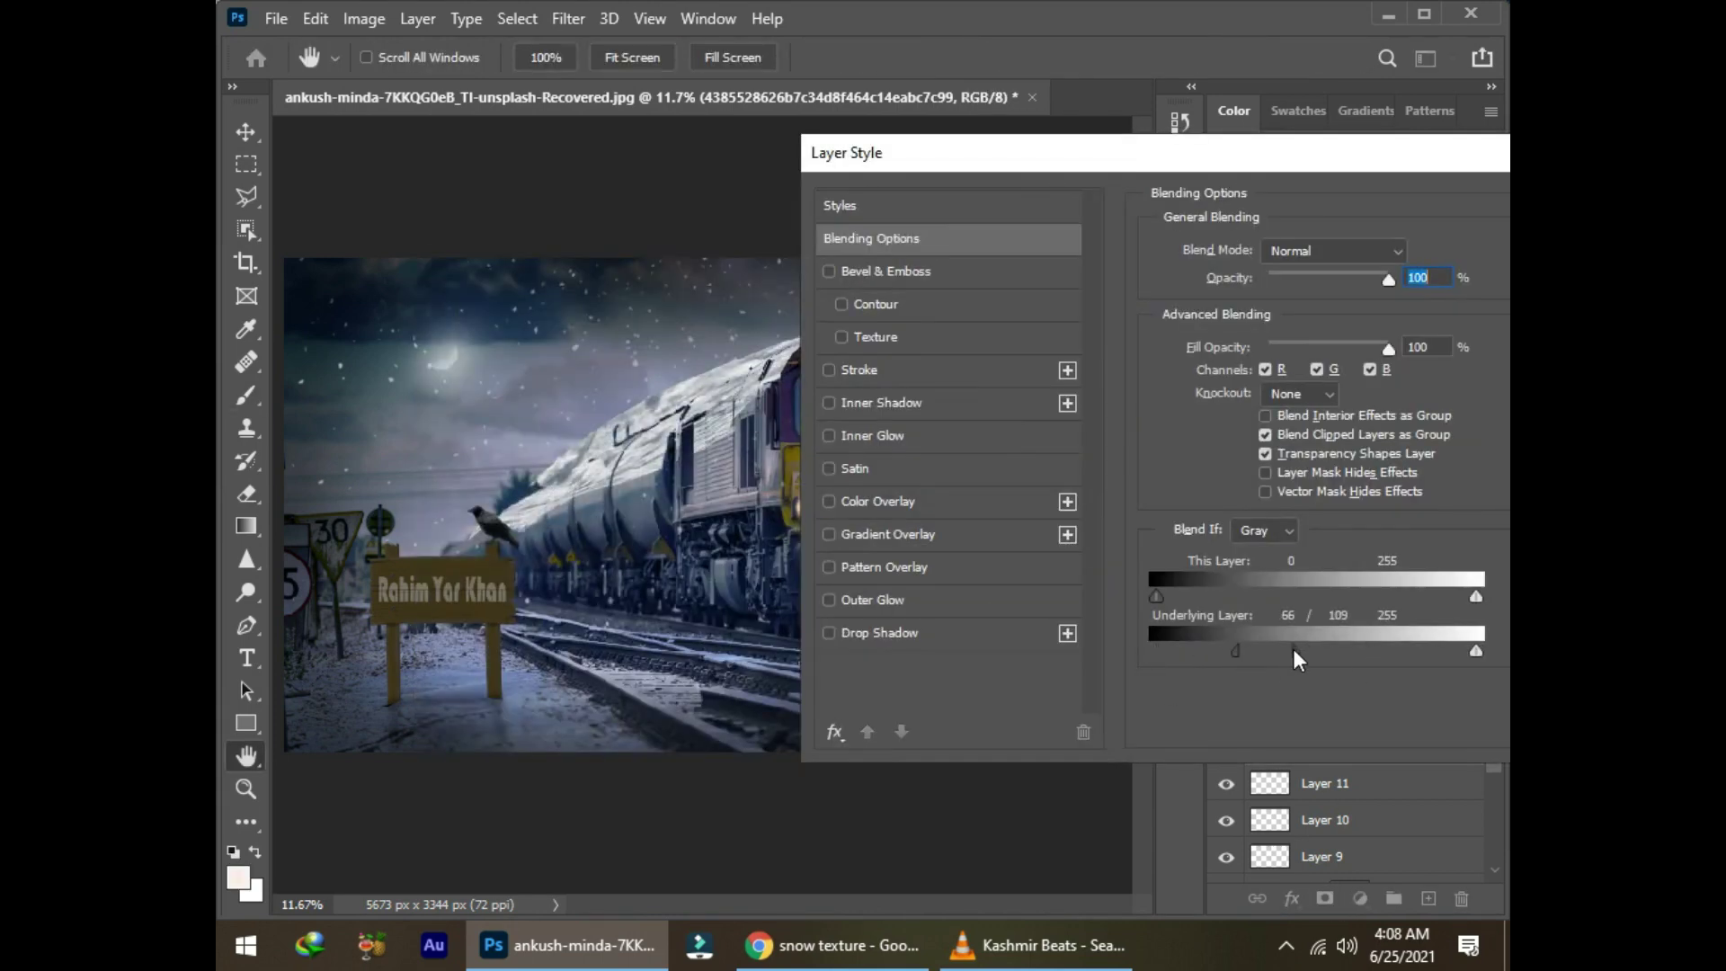
{"action": "key", "text": "Return"}
Step: Set brush opacity and flow, then mask excess snow off the tank tops
{"action": "scroll", "coordinate": [773, 530], "scroll_direction": "up", "scroll_amount": 4}
{"action": "right_click", "coordinate": [553, 467]}
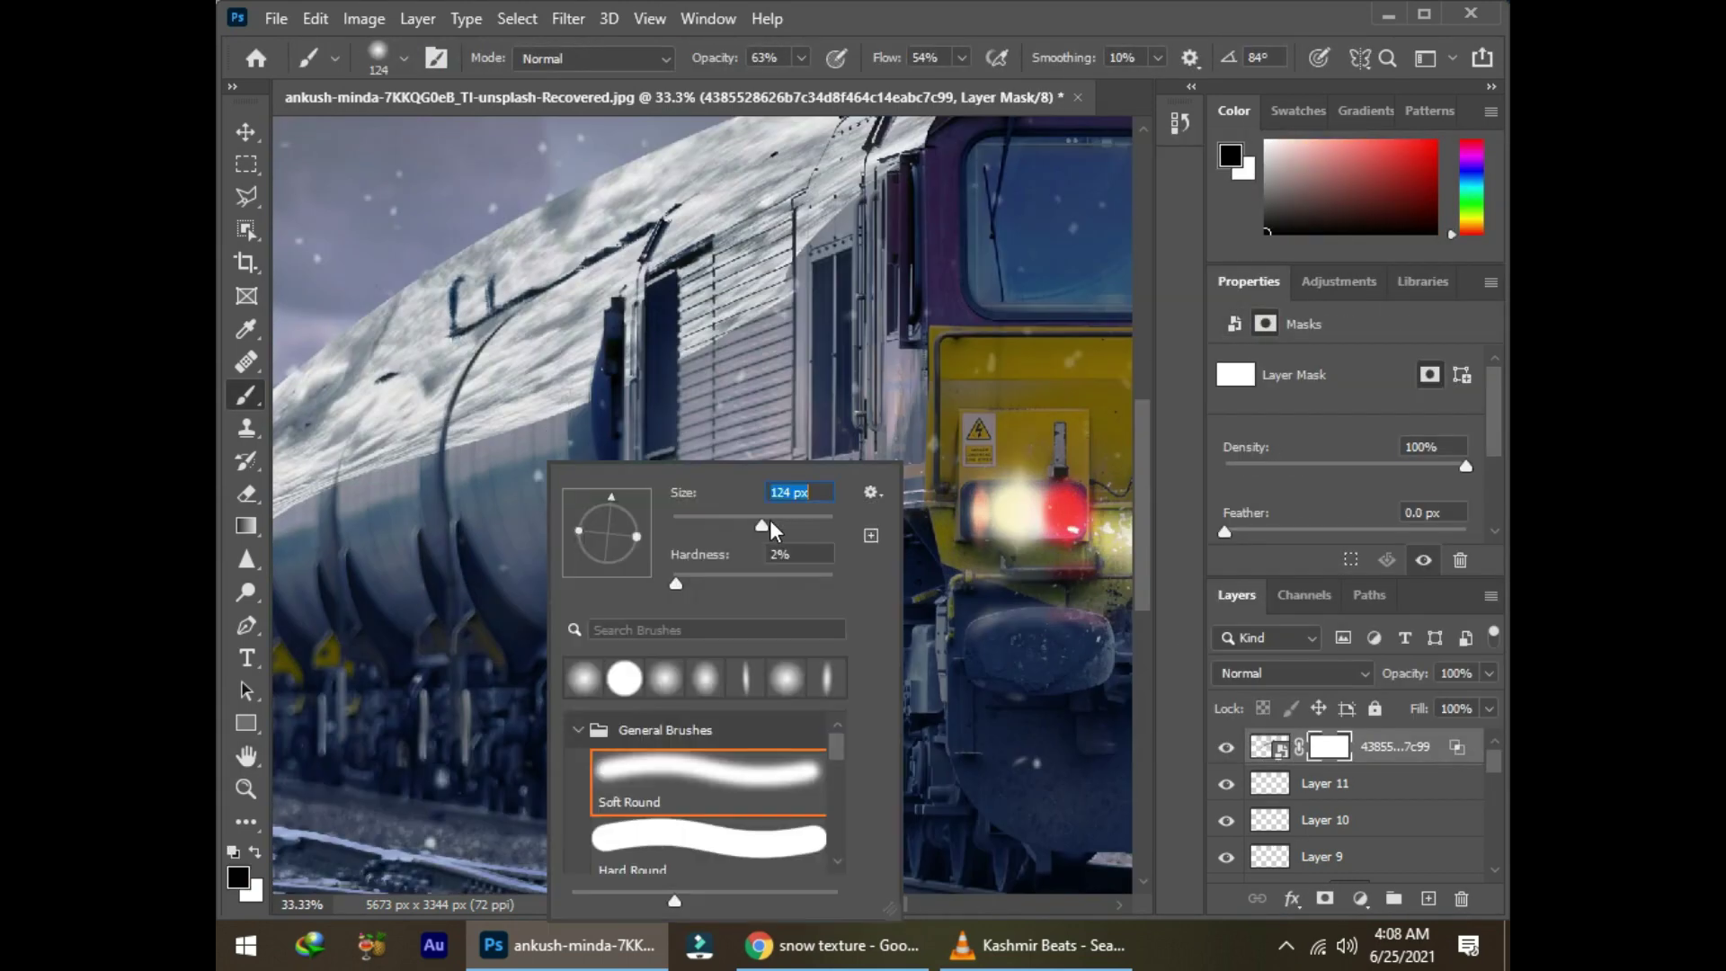
{"action": "key", "text": "Escape"}
{"action": "key", "text": "8"}
{"action": "key", "text": "6"}
{"action": "key", "text": "shift+7"}
{"action": "key", "text": "shift+1"}
{"action": "mouse_move", "coordinate": [385, 501]}
{"action": "left_mouse_down"}
{"action": "mouse_move", "coordinate": [764, 269]}
{"action": "mouse_move", "coordinate": [425, 423]}
{"action": "left_mouse_up"}
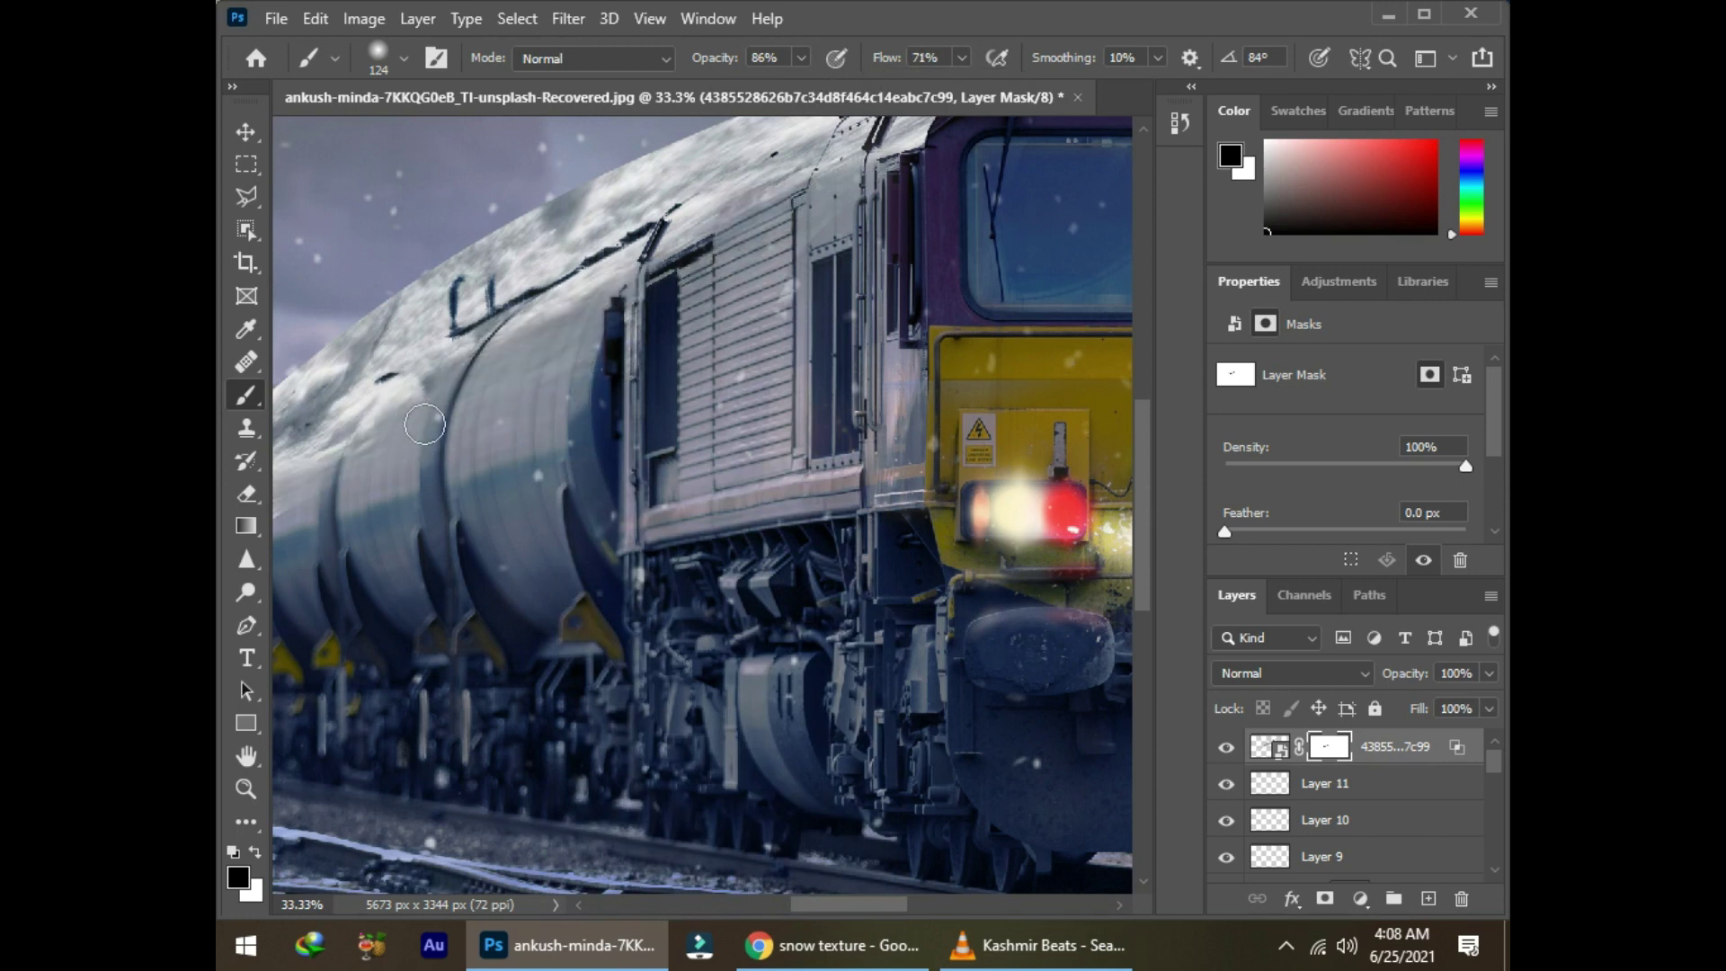
Step: Trim stray snow along the tanks toward the locomotive and check the roof edge
{"action": "scroll", "coordinate": [614, 561], "scroll_direction": "left", "scroll_amount": 5}
{"action": "left_click_drag", "start_coordinate": [625, 572], "coordinate": [774, 301]}
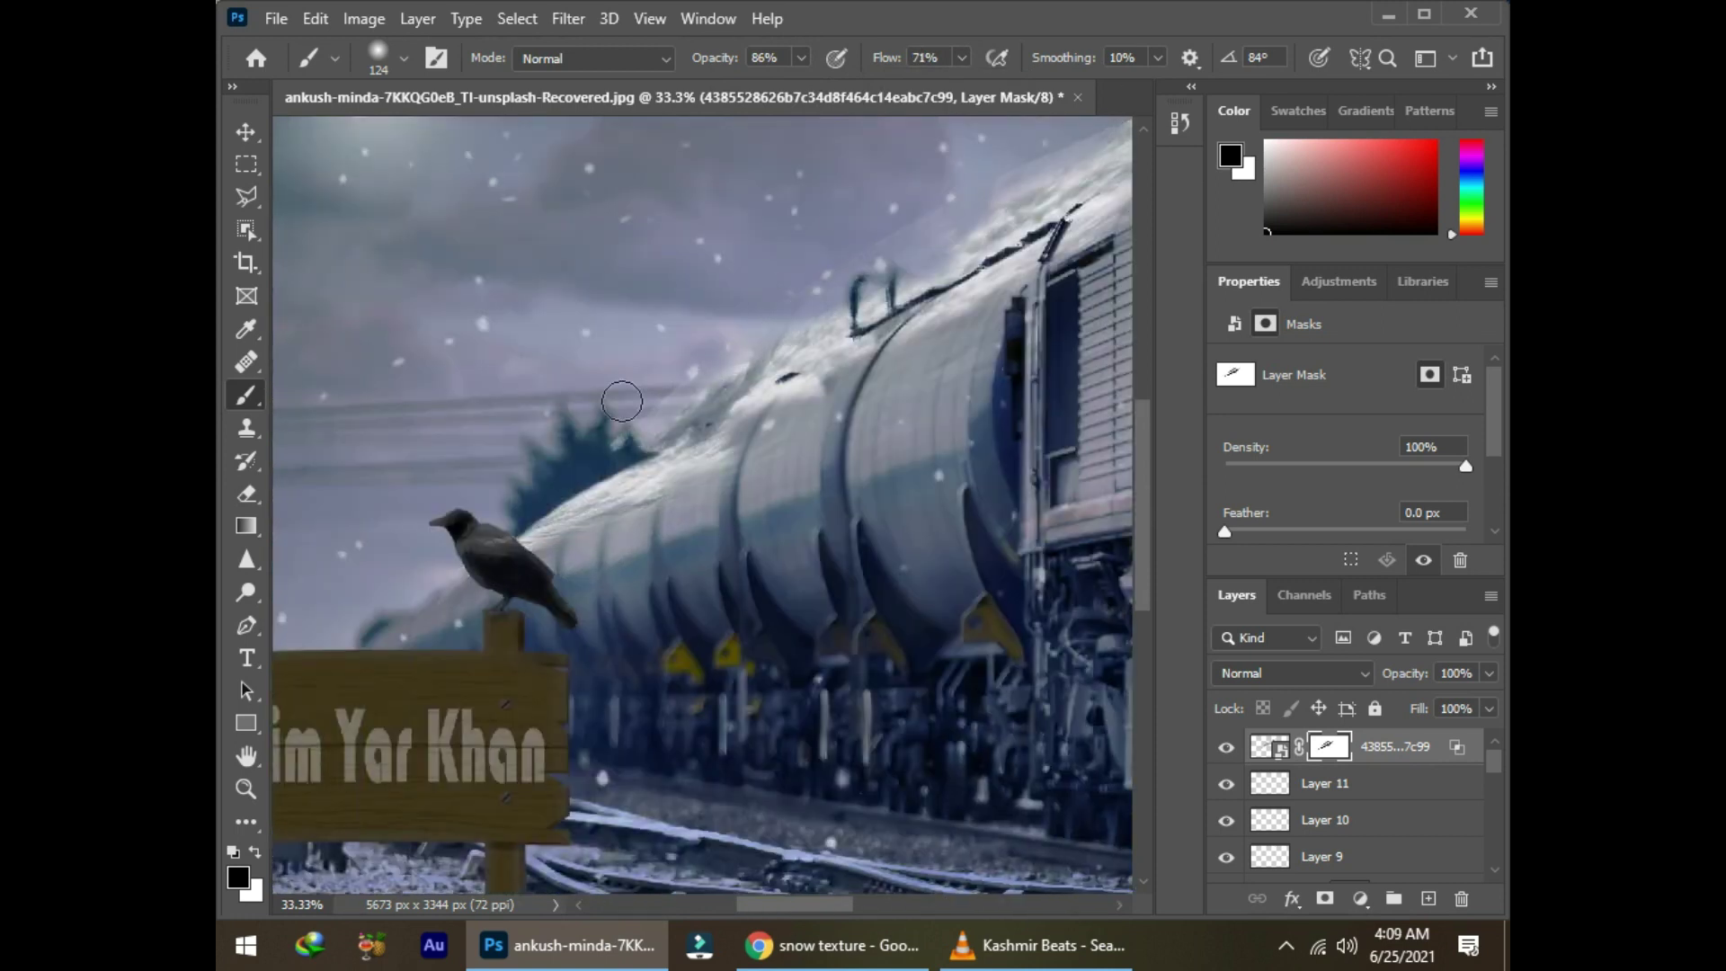
{"action": "mouse_move", "coordinate": [719, 395]}
{"action": "left_mouse_down"}
{"action": "mouse_move", "coordinate": [821, 254]}
{"action": "mouse_move", "coordinate": [1043, 171]}
{"action": "left_mouse_up"}
{"action": "scroll", "coordinate": [1043, 171], "scroll_direction": "right", "scroll_amount": 5}
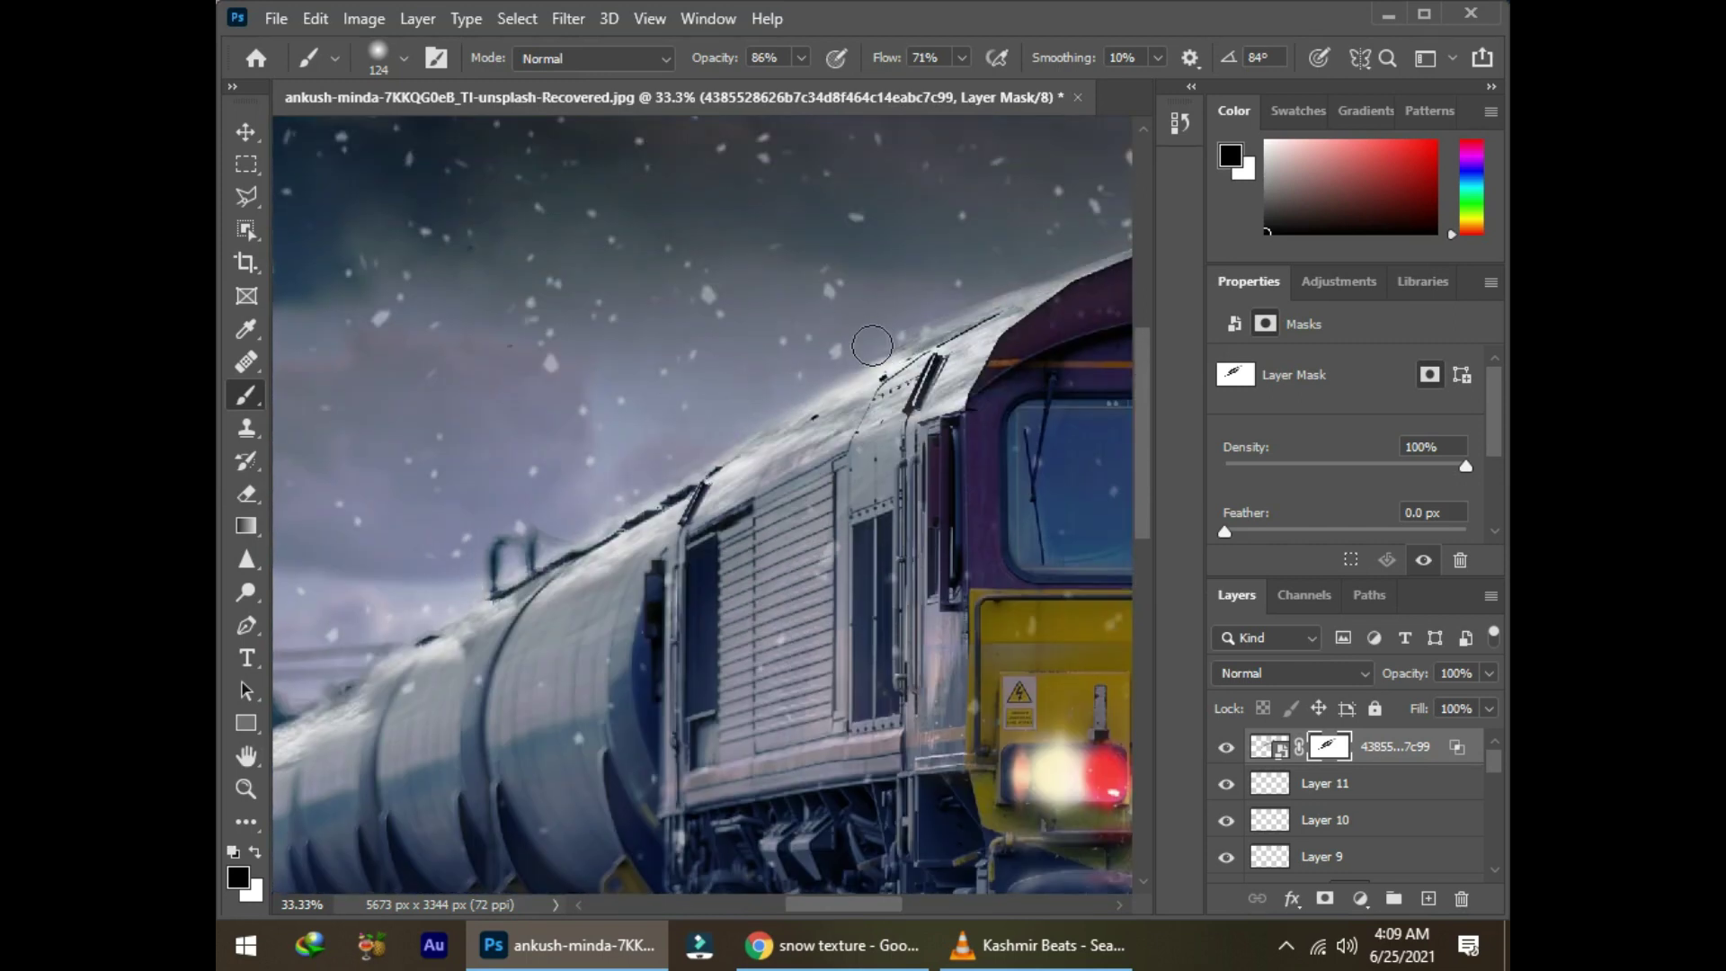
{"action": "scroll", "coordinate": [475, 659], "scroll_direction": "left", "scroll_amount": 3}
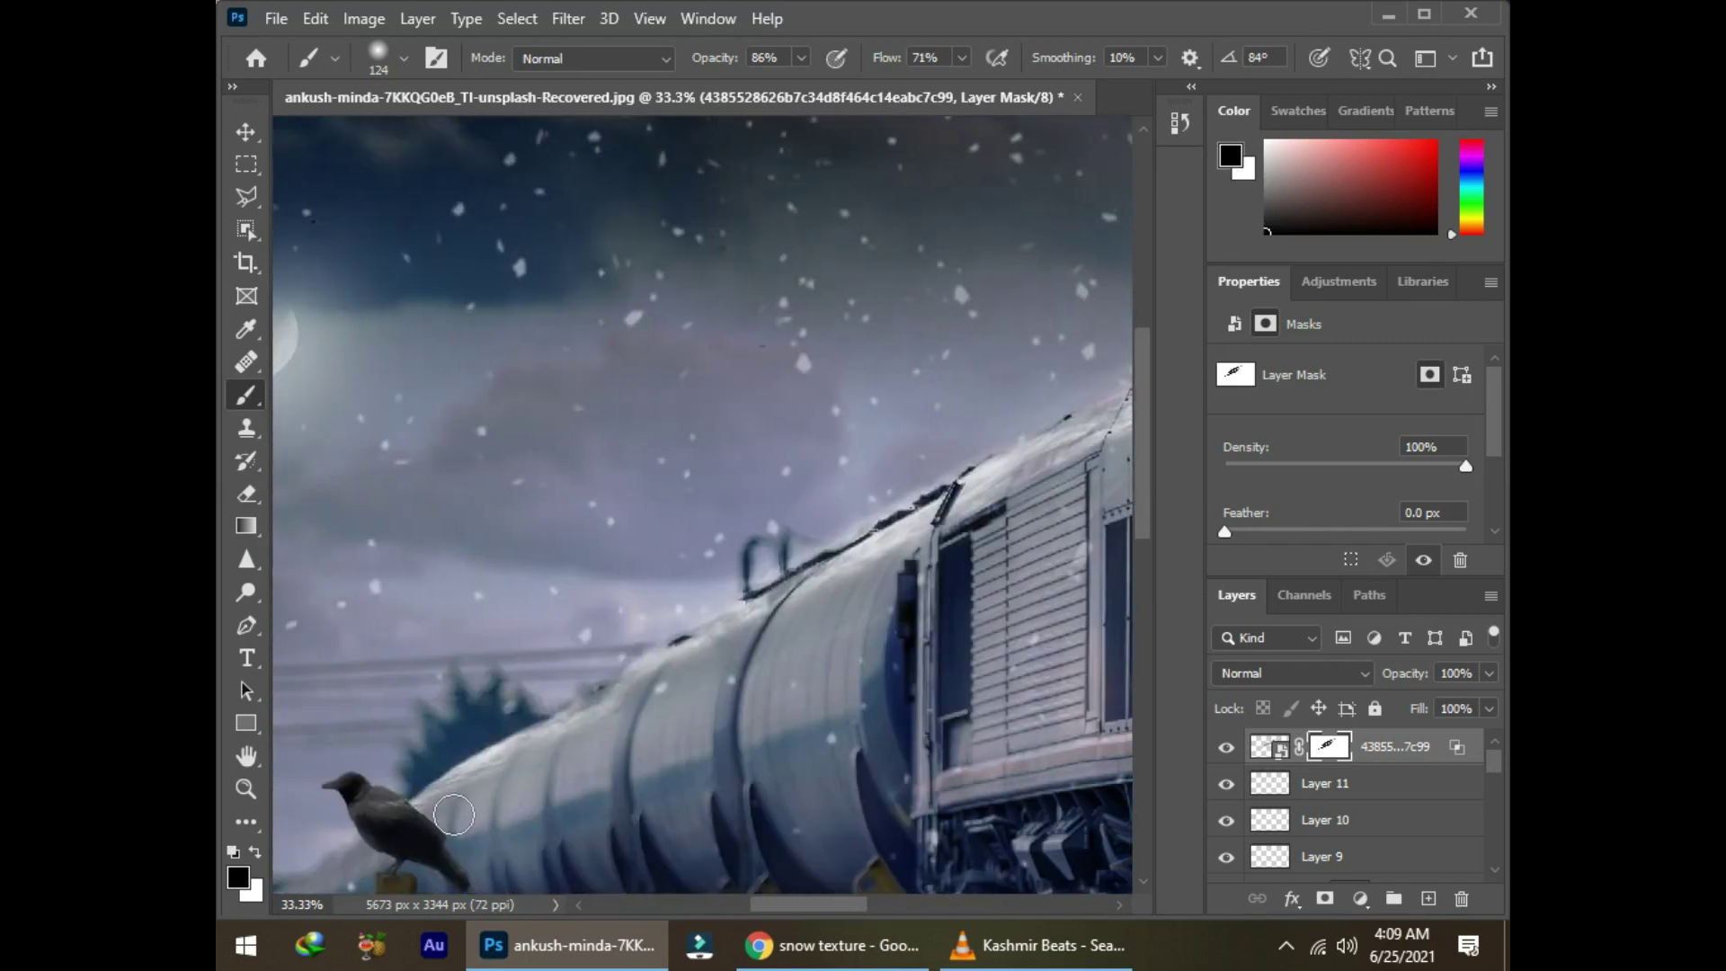
{"action": "key", "text": "ctrl+plus"}
{"action": "key", "text": "x"}
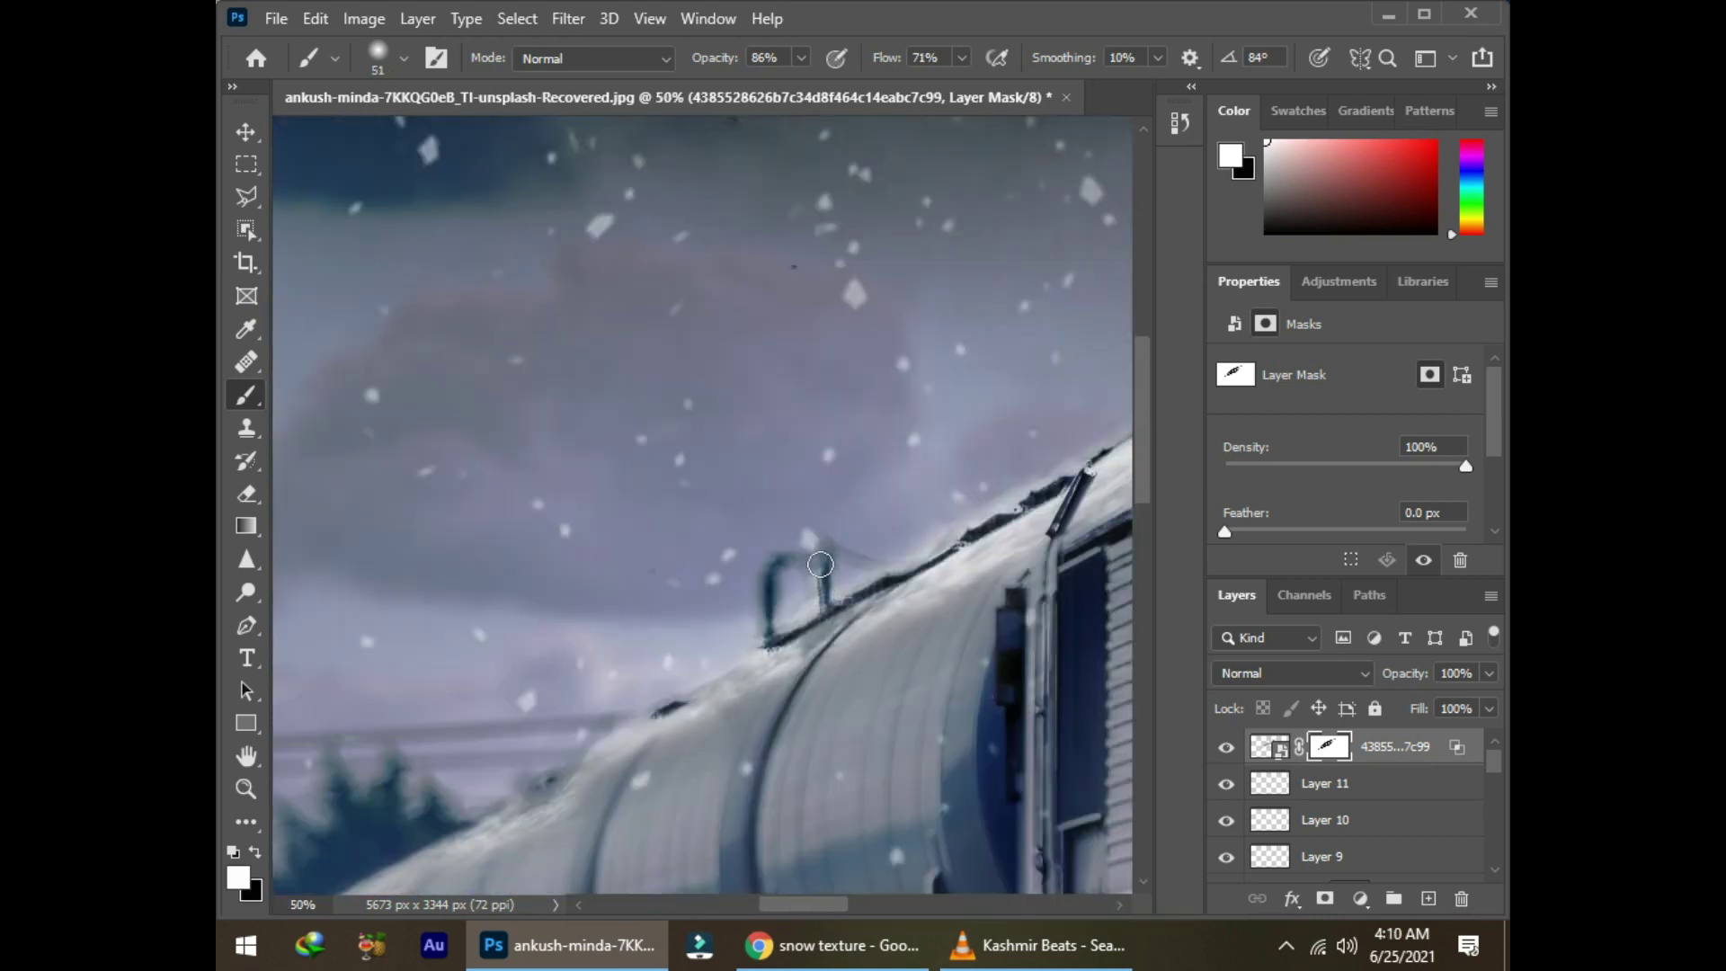
{"action": "key", "text": "ctrl+minus"}
{"action": "key", "text": "ctrl+minus"}
{"action": "key", "text": "ctrl+minus"}
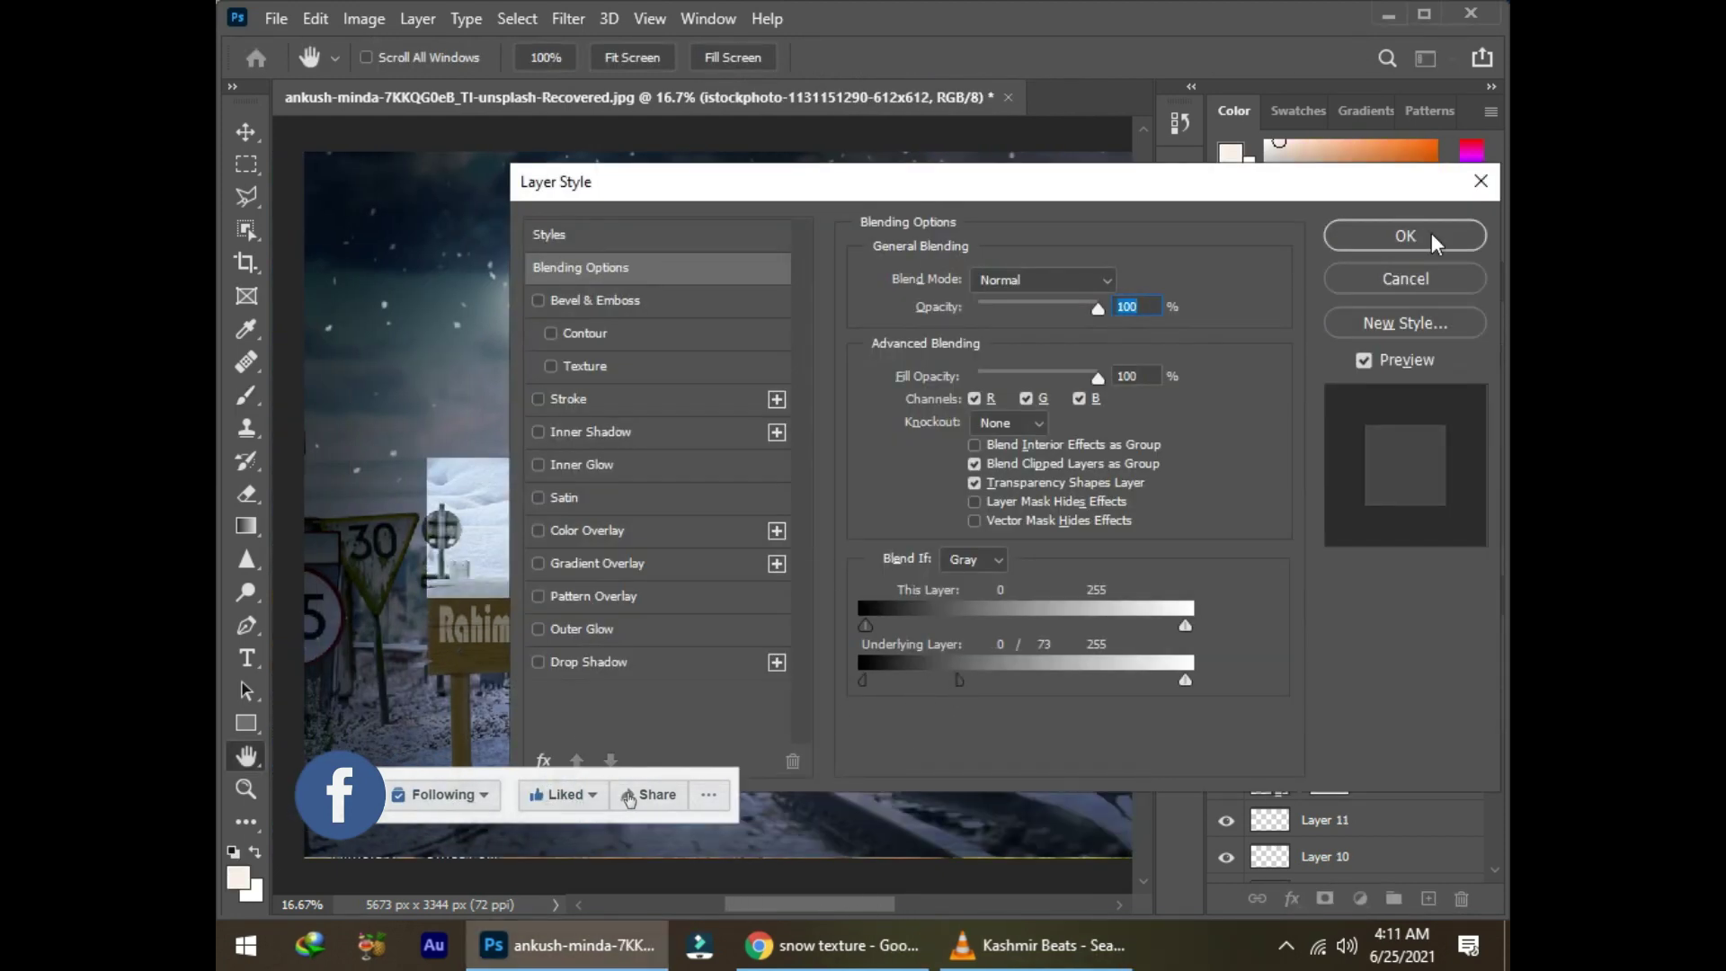
Step: Mask the snow photo so only a snow cap remains on the signboard
{"action": "left_click", "coordinate": [1405, 235]}
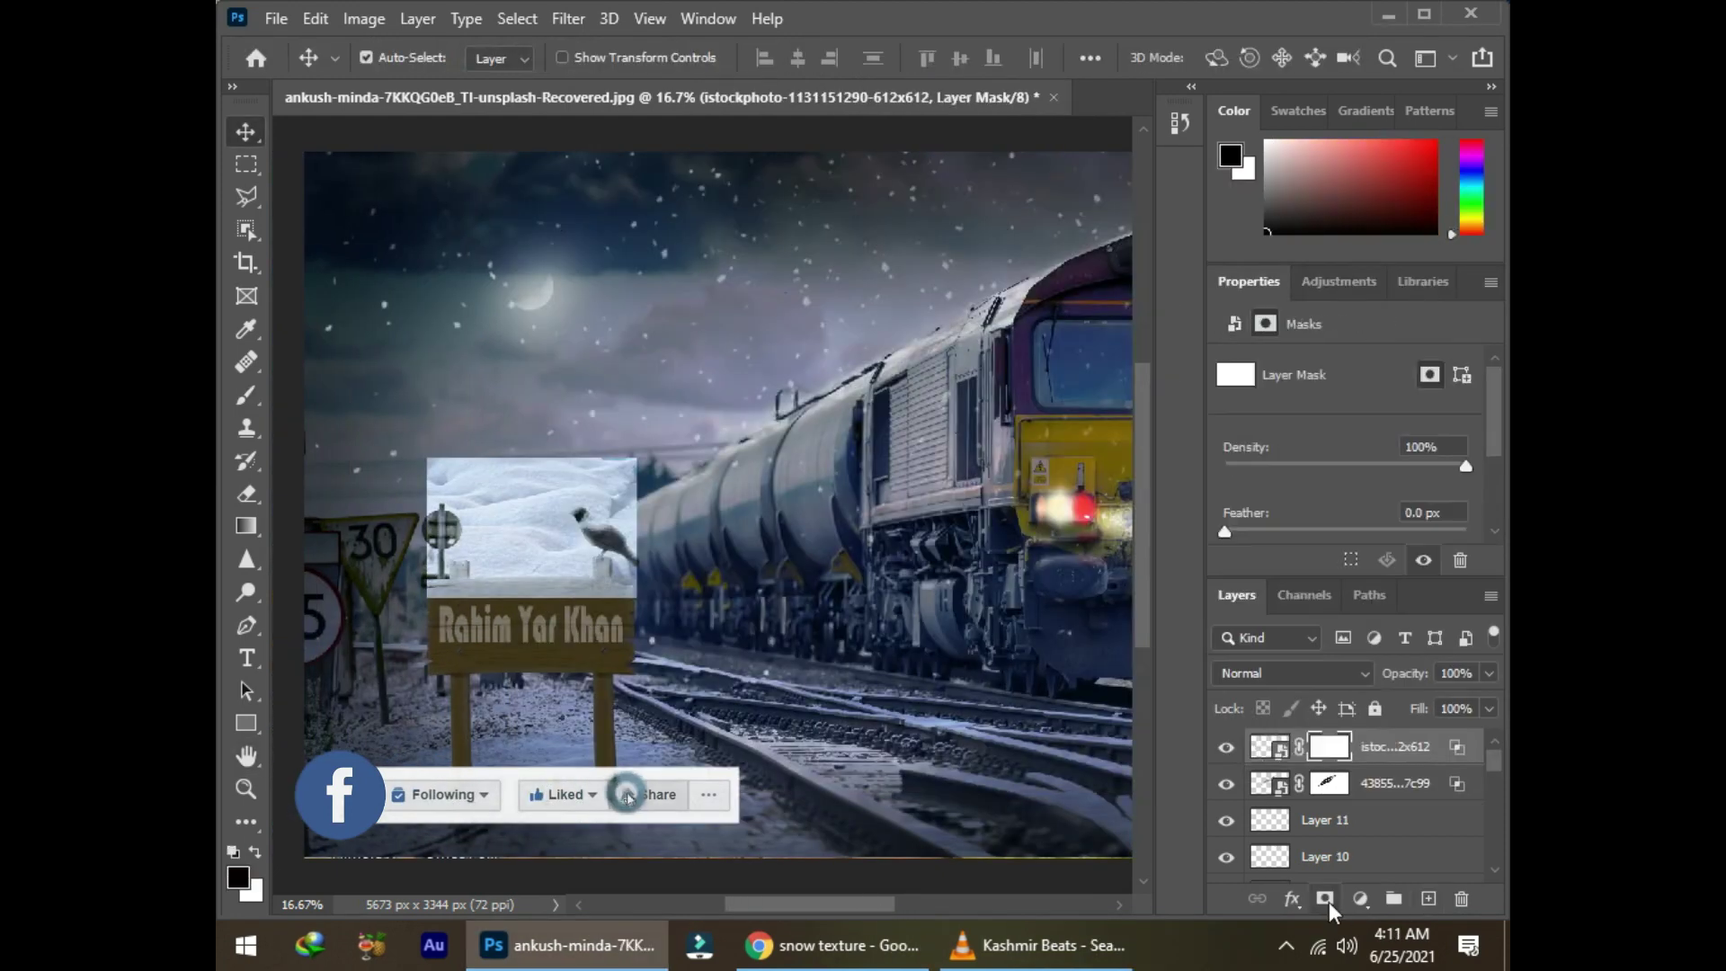
{"action": "key", "text": "b"}
{"action": "mouse_move", "coordinate": [440, 463]}
{"action": "left_mouse_down"}
{"action": "mouse_move", "coordinate": [576, 468]}
{"action": "mouse_move", "coordinate": [458, 483]}
{"action": "left_mouse_up"}
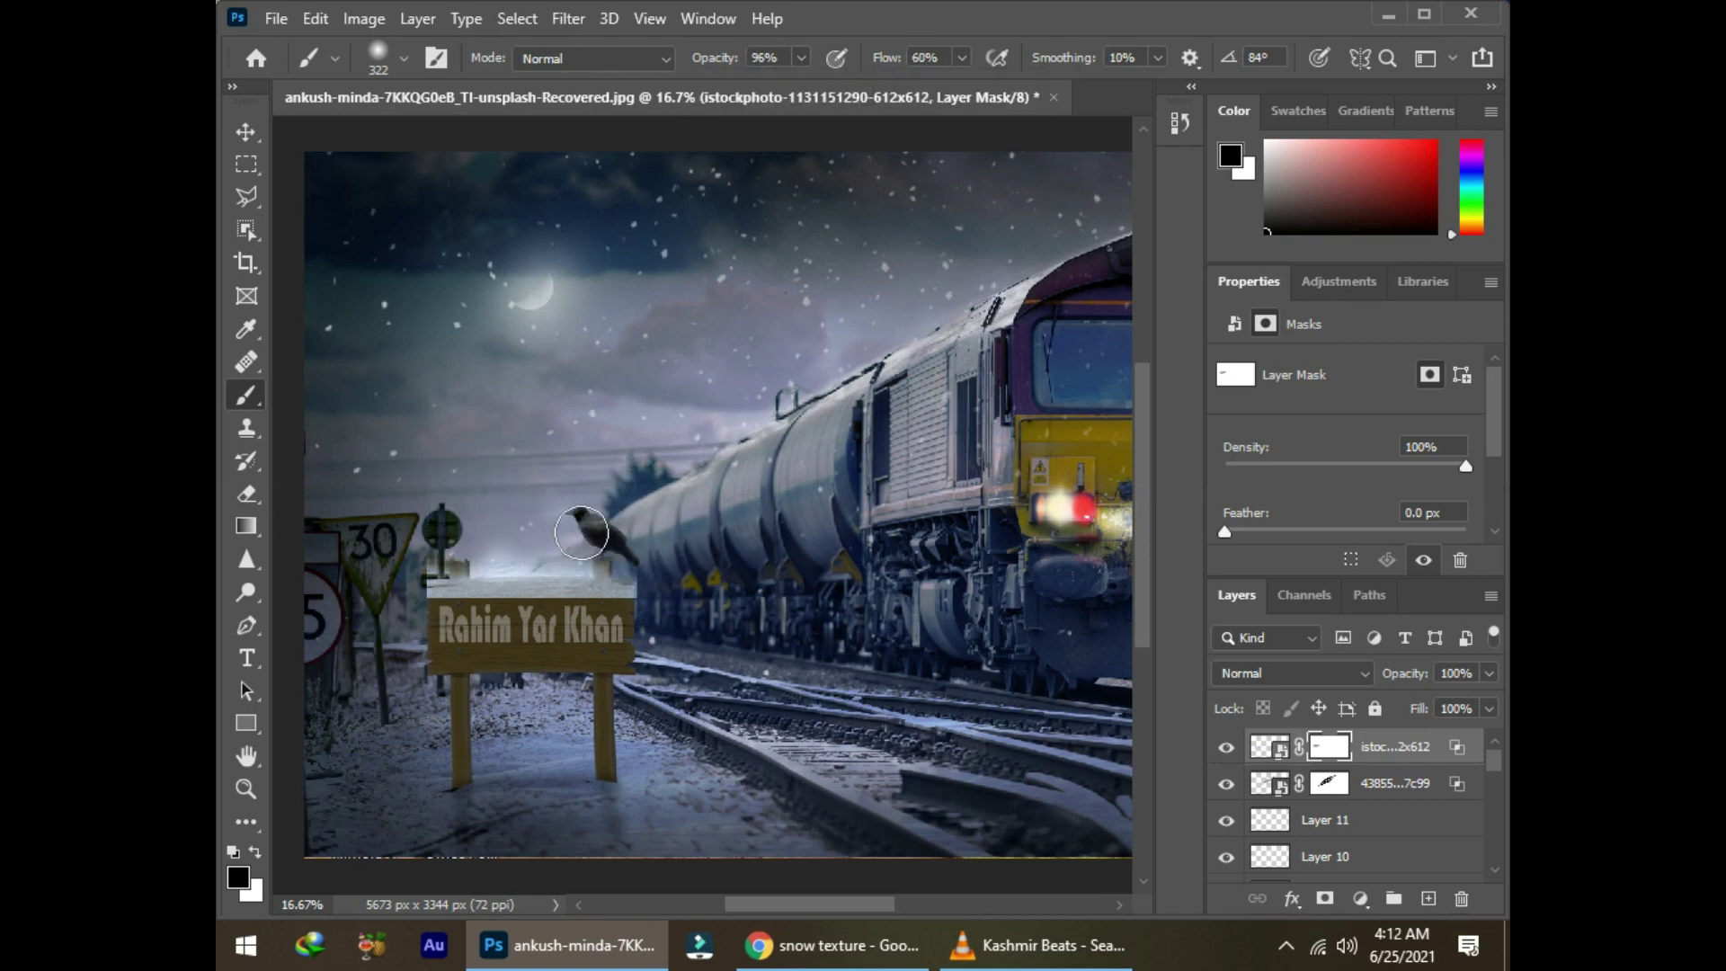
{"action": "left_click_drag", "start_coordinate": [582, 532], "coordinate": [439, 609]}
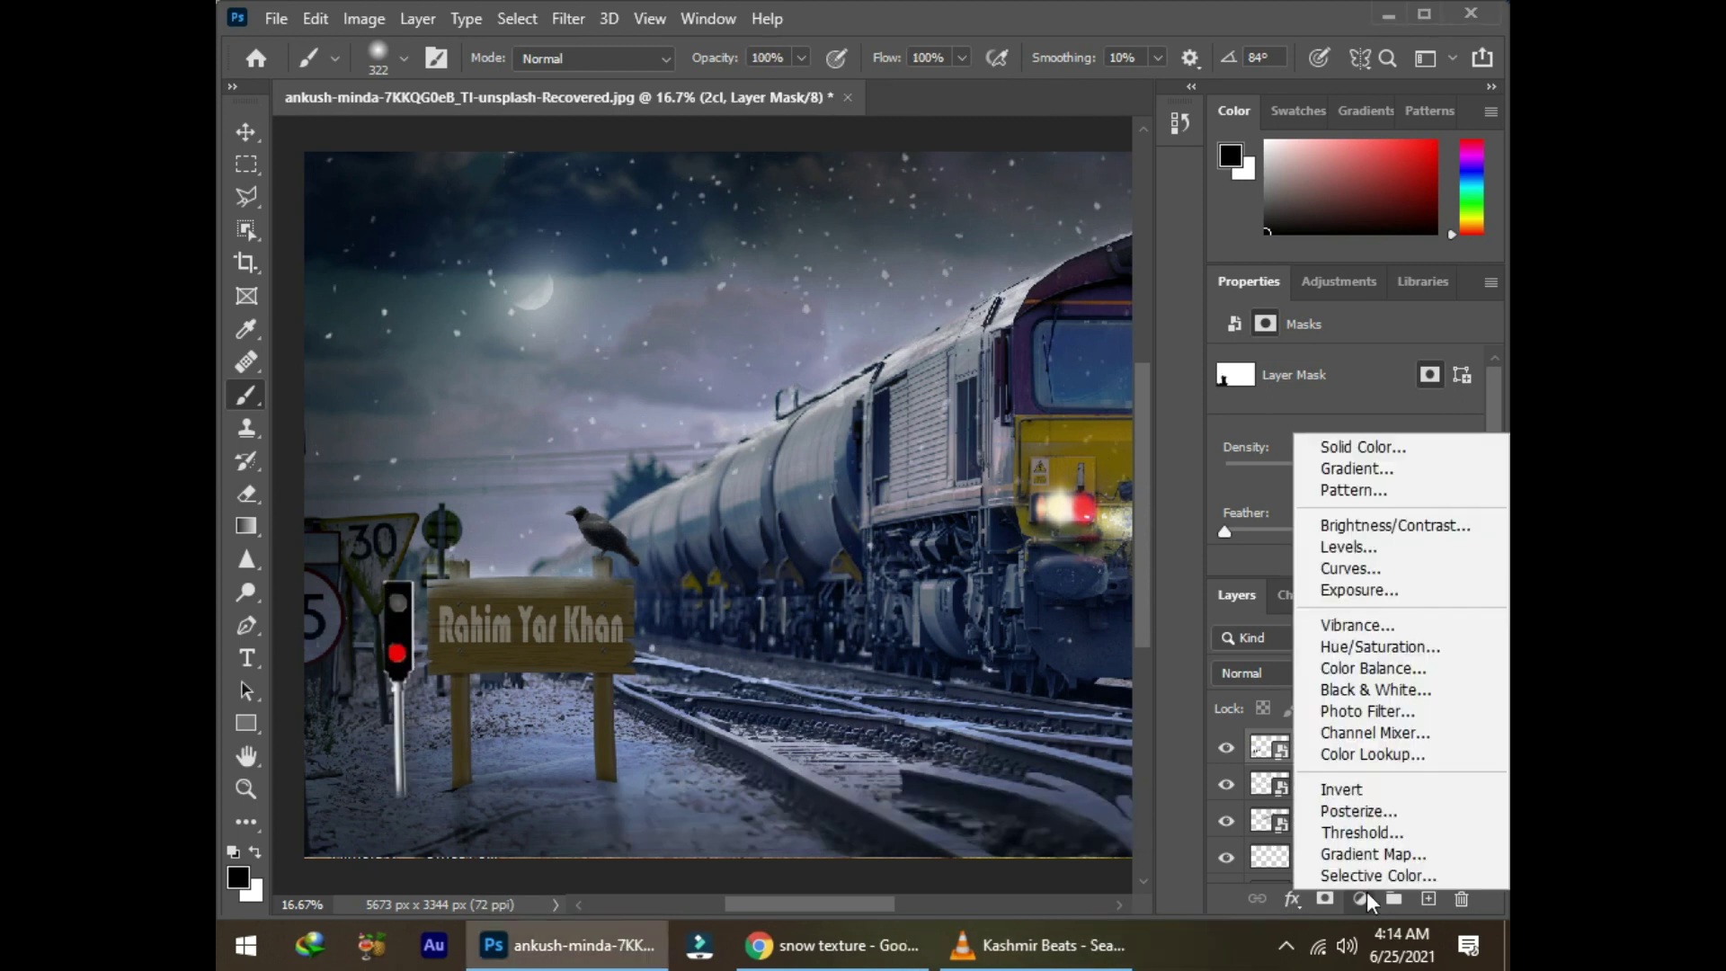
Step: Darken the traffic signal with a Lightness -73 Hue/Saturation, then add a new layer
{"action": "left_click", "coordinate": [1340, 643]}
{"action": "left_click_drag", "start_coordinate": [1345, 471], "coordinate": [1258, 478]}
{"action": "key", "text": "ctrl+shift+alt+n"}
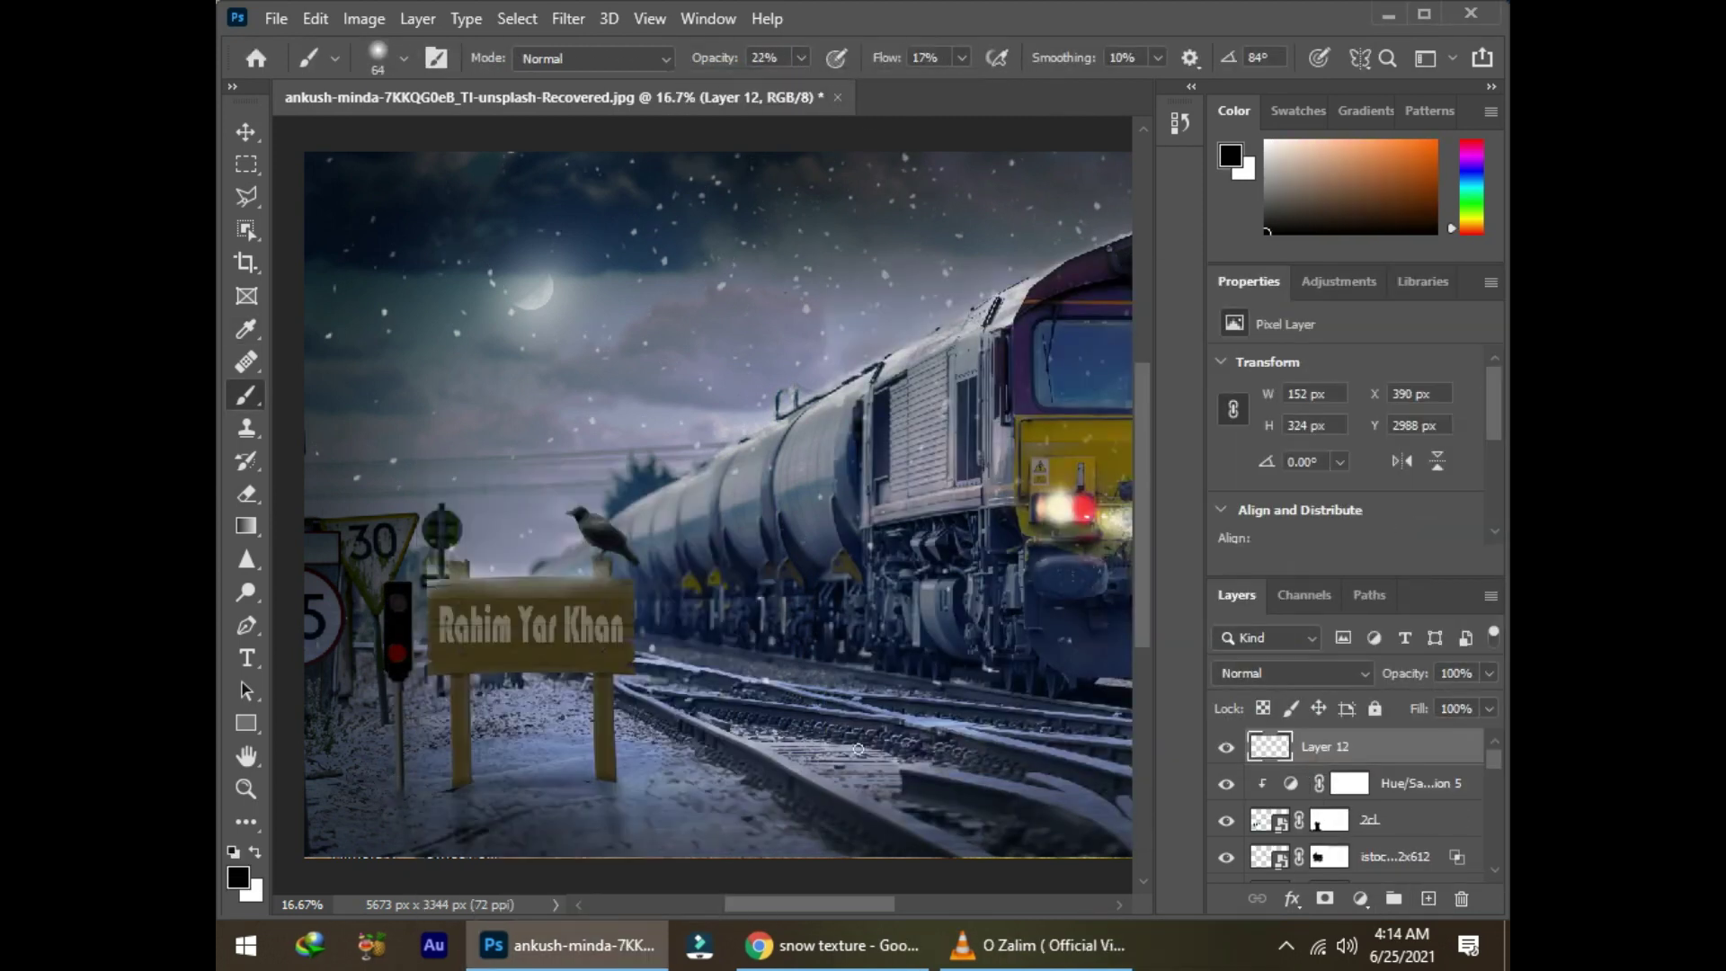
Step: Pick red and dab a soft red glow onto the signal lamp on a new layer
{"action": "key", "text": "ctrl+shift+alt+n"}
{"action": "left_click", "coordinate": [238, 877]}
{"action": "left_click", "coordinate": [1169, 311]}
{"action": "left_click", "coordinate": [1411, 332]}
{"action": "right_click", "coordinate": [392, 653]}
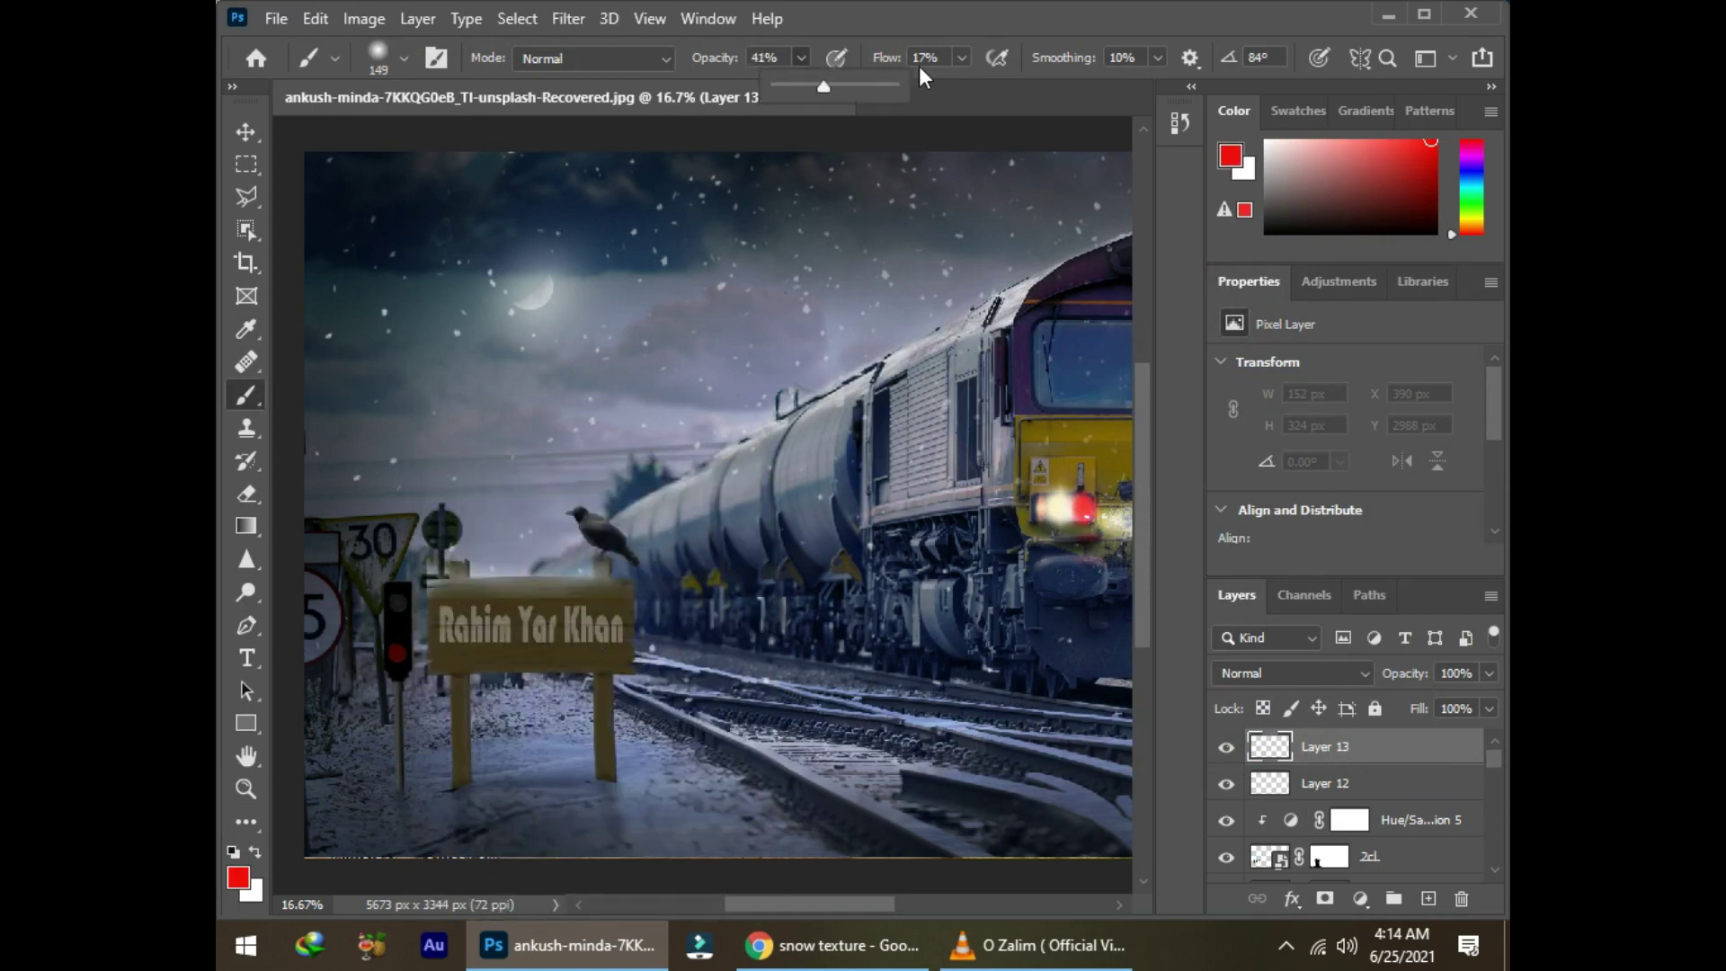
{"action": "right_click", "coordinate": [529, 410]}
{"action": "left_click", "coordinate": [398, 653]}
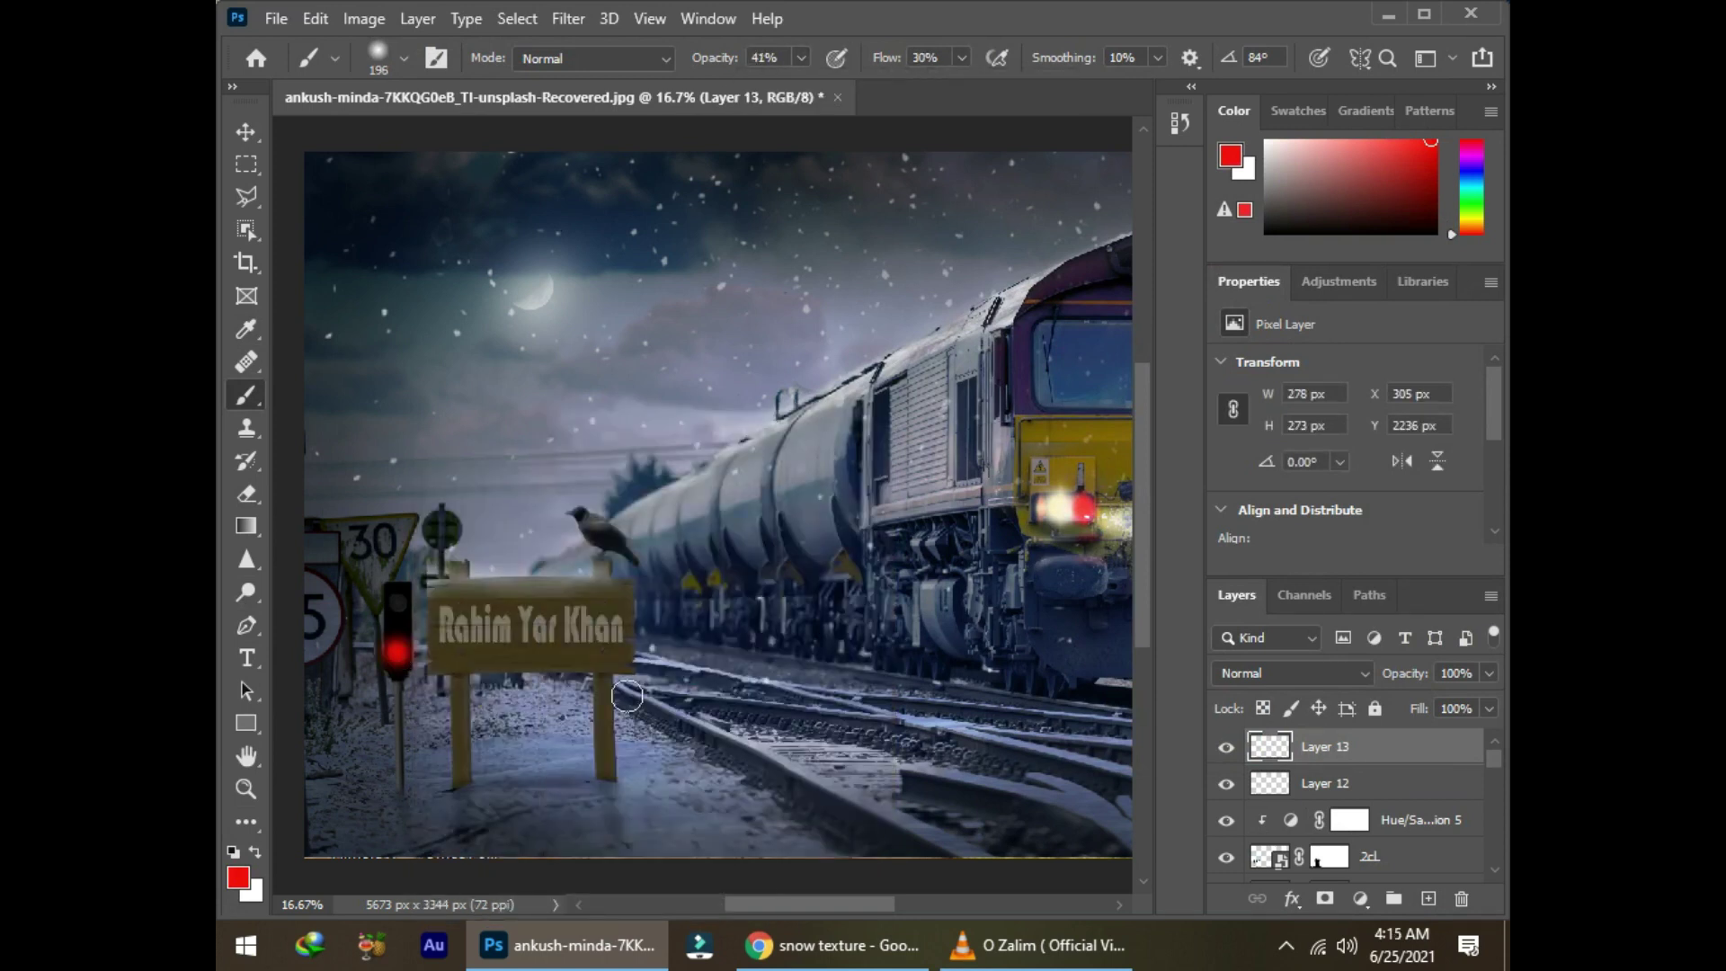
Step: Paint a thin red reflection along the sign's edge on a masked layer
{"action": "key", "text": "ctrl+shift+alt+n"}
{"action": "key", "text": "ctrl+plus"}
{"action": "key", "text": "ctrl+plus"}
{"action": "right_click", "coordinate": [666, 531]}
{"action": "key", "text": "Return"}
{"action": "right_click", "coordinate": [504, 496]}
{"action": "key", "text": "Return"}
{"action": "left_click_drag", "start_coordinate": [422, 620], "coordinate": [423, 710]}
{"action": "scroll", "coordinate": [462, 788], "scroll_direction": "down", "scroll_amount": 2}
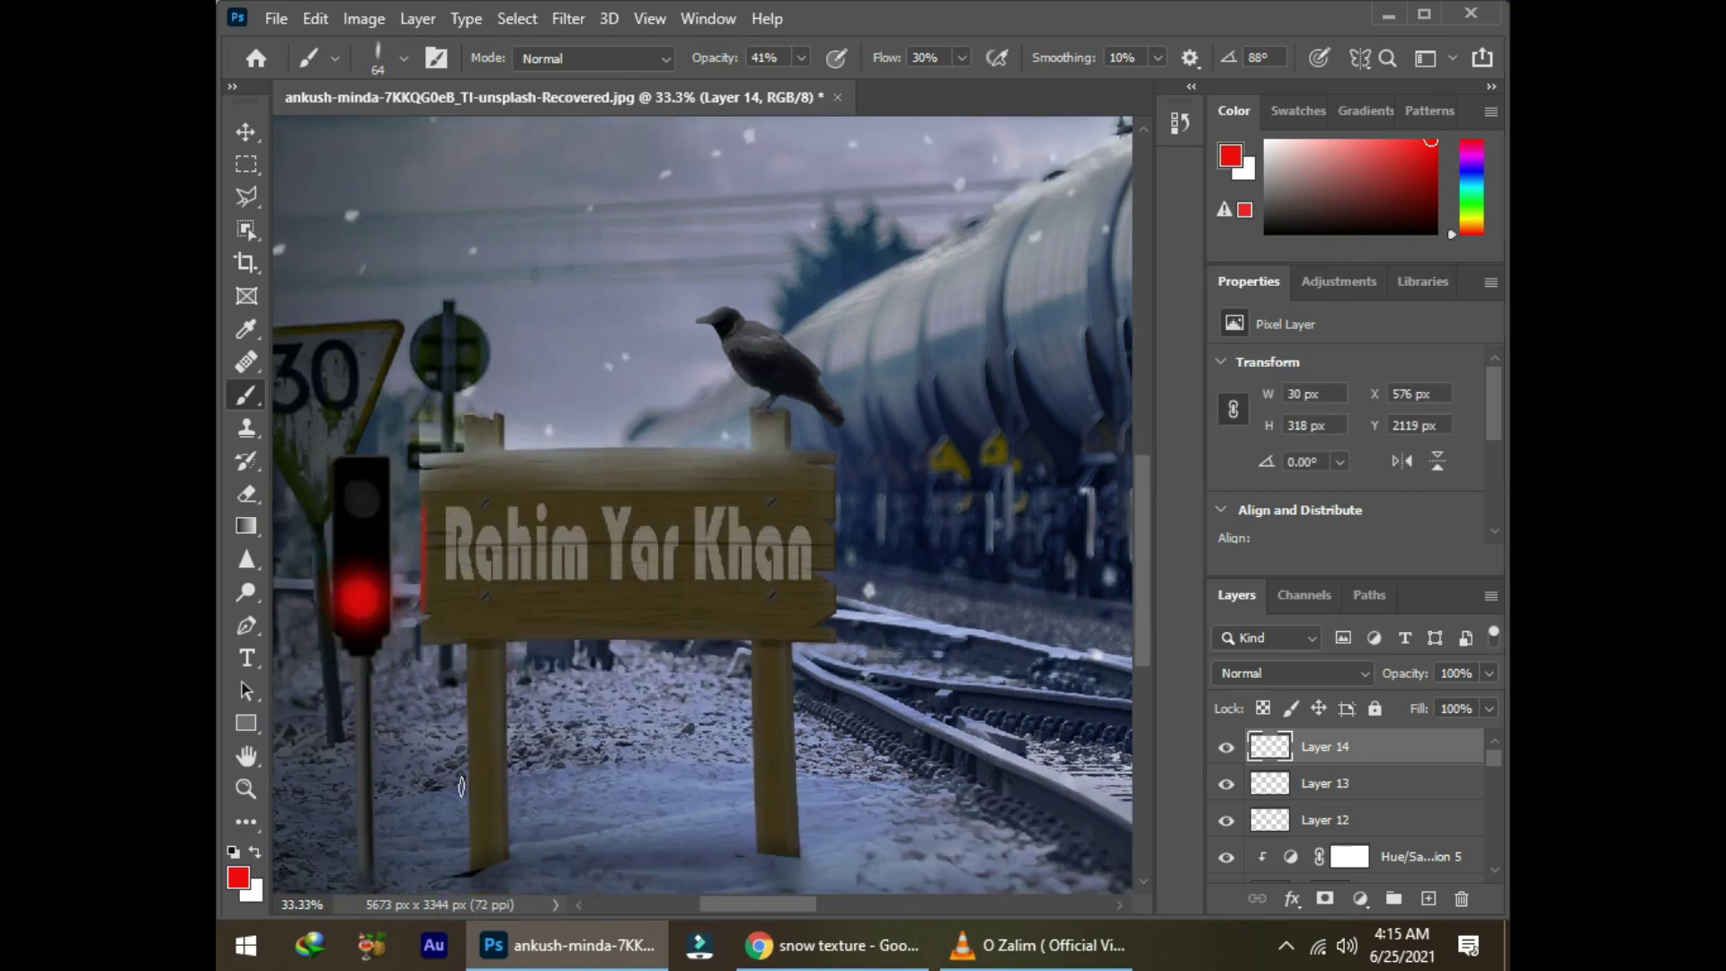
{"action": "left_click", "coordinate": [1325, 898]}
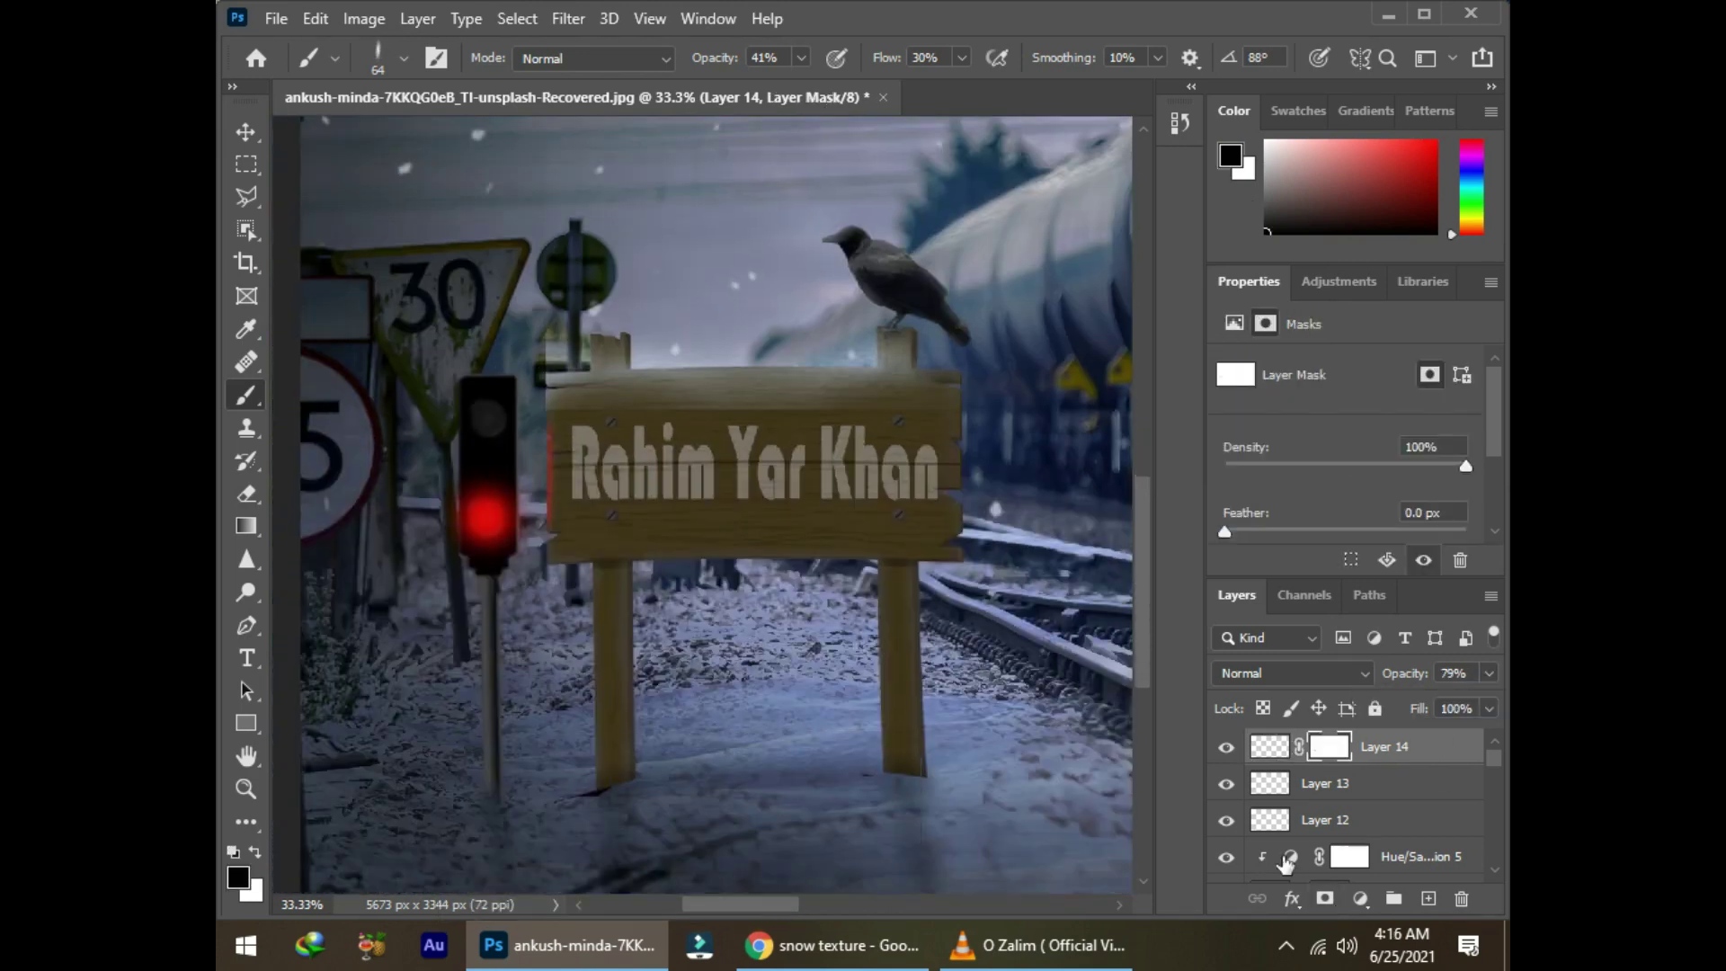
Step: Paint a wide red glow on the snowy ground below the signal and mask it
{"action": "left_click", "coordinate": [1428, 898]}
{"action": "right_click", "coordinate": [540, 468]}
{"action": "left_click_drag", "start_coordinate": [706, 519], "coordinate": [841, 517]}
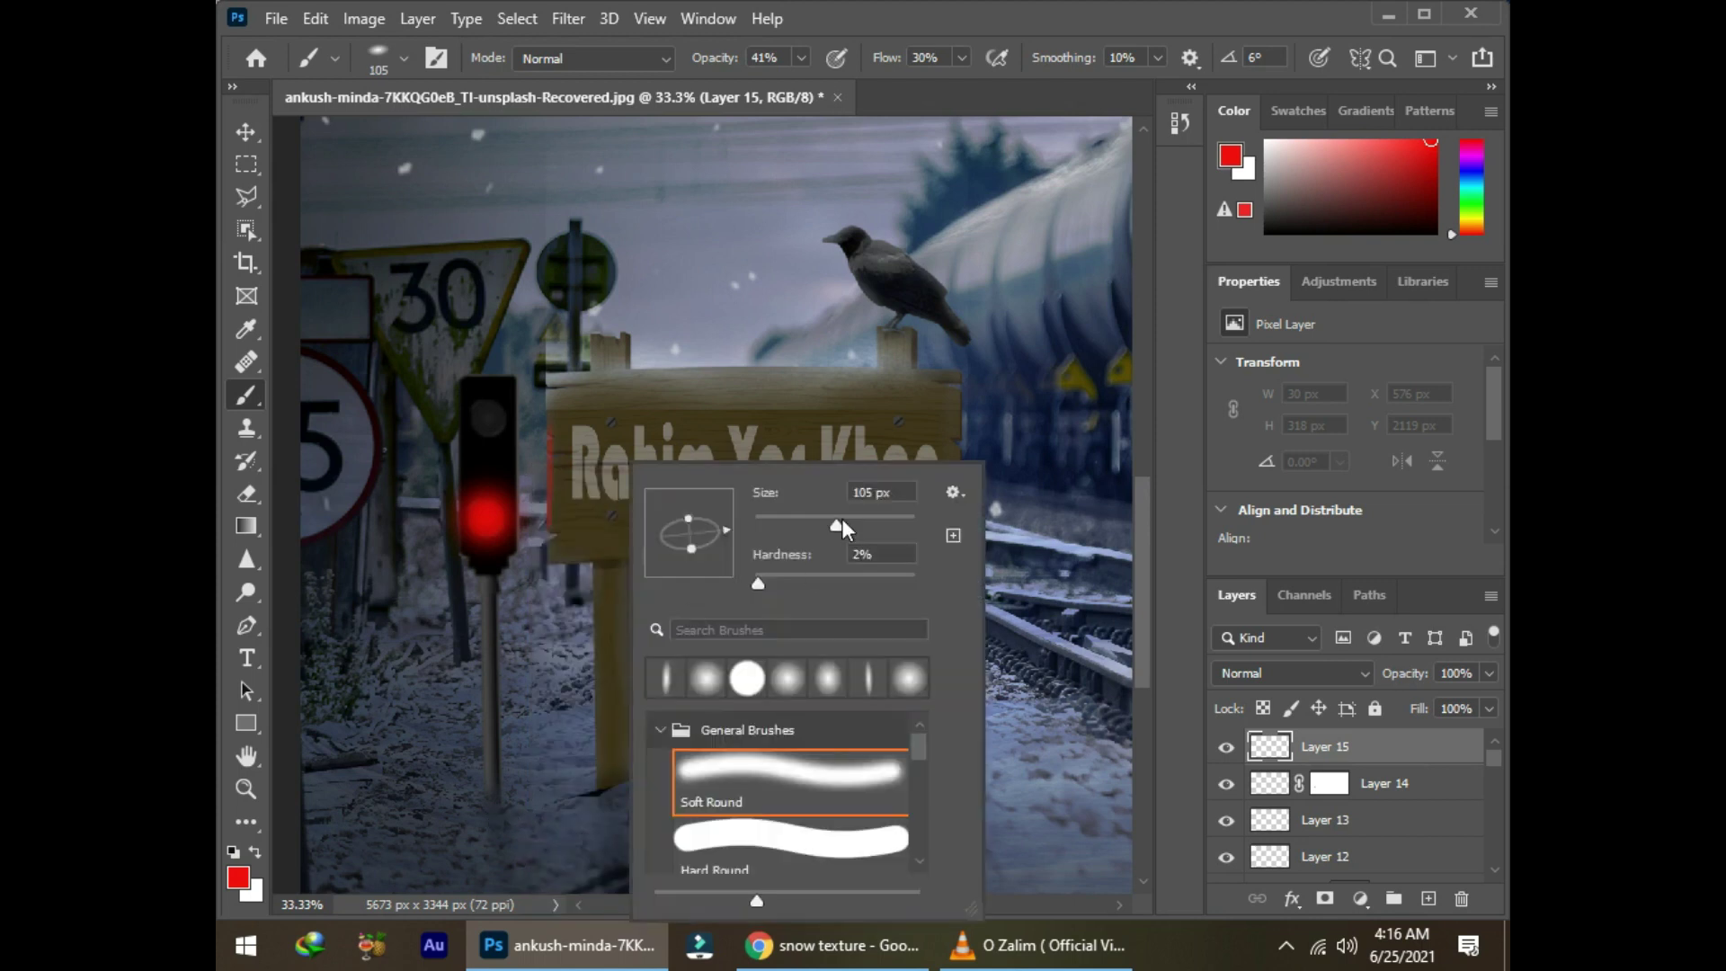
{"action": "key", "text": "Return"}
{"action": "left_click_drag", "start_coordinate": [503, 823], "coordinate": [594, 816]}
{"action": "left_click", "coordinate": [1326, 898]}
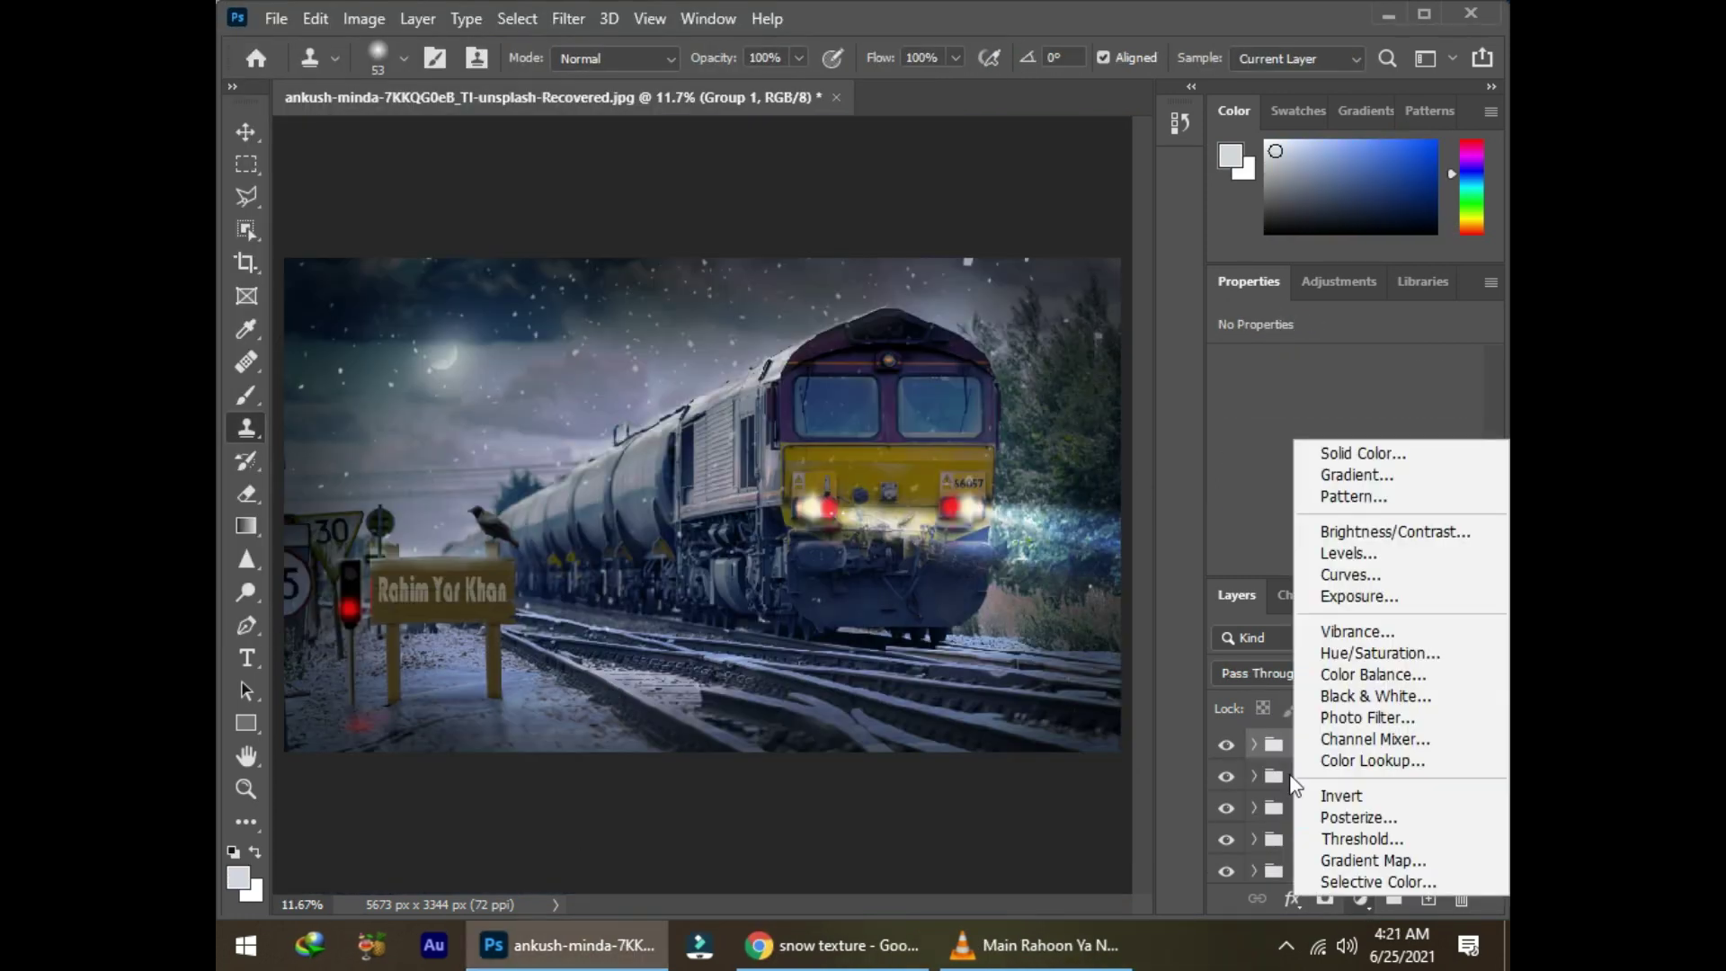
Step: Shift colour balance toward blue and green, and add a slightly darkening Hue/Saturation
{"action": "left_click_drag", "start_coordinate": [1312, 504], "coordinate": [1336, 504]}
{"action": "left_click_drag", "start_coordinate": [1312, 462], "coordinate": [1334, 473]}
{"action": "left_click", "coordinate": [1360, 898]}
{"action": "left_click", "coordinate": [1330, 656]}
Step: Add a Vibrance layer and an Exposure layer with slightly raised exposure and lowered gamma
{"action": "left_click", "coordinate": [1360, 898]}
{"action": "left_click", "coordinate": [1331, 636]}
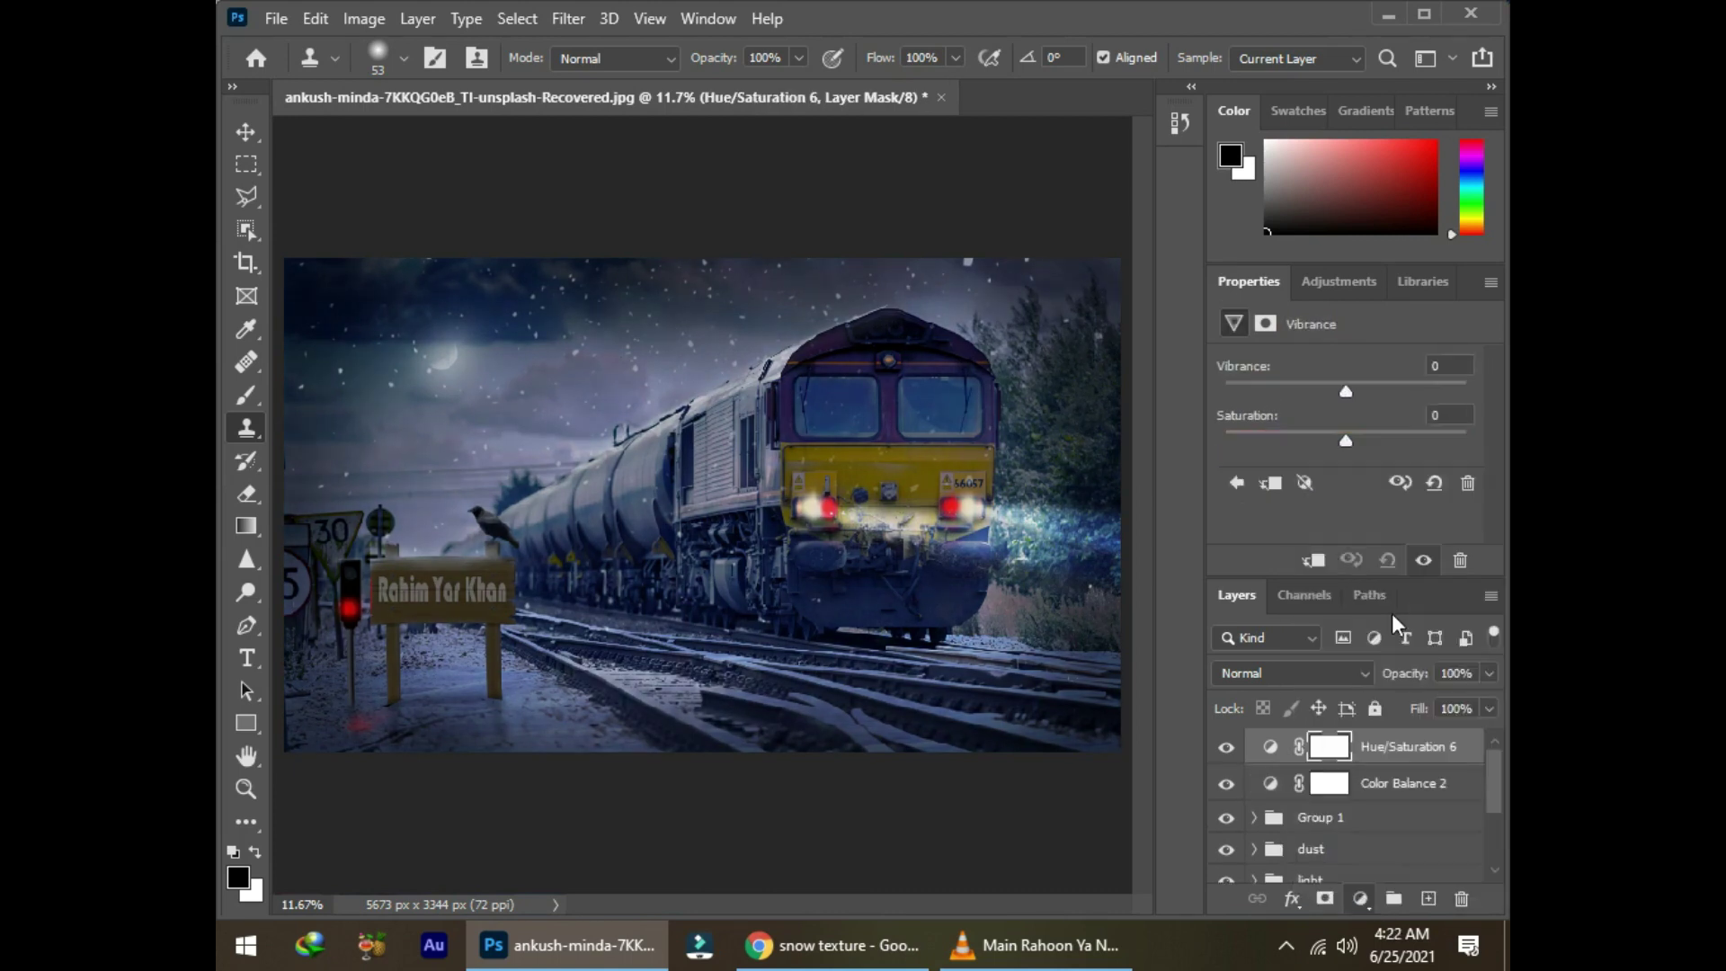
{"action": "left_click", "coordinate": [1360, 898]}
{"action": "left_click", "coordinate": [1395, 601]}
{"action": "left_click_drag", "start_coordinate": [1354, 427], "coordinate": [1349, 428]}
{"action": "left_click_drag", "start_coordinate": [1346, 477], "coordinate": [1353, 523]}
Step: Add Curves and Levels adjustment layers to finish the grade
{"action": "left_click", "coordinate": [1360, 898]}
{"action": "left_click", "coordinate": [1330, 581]}
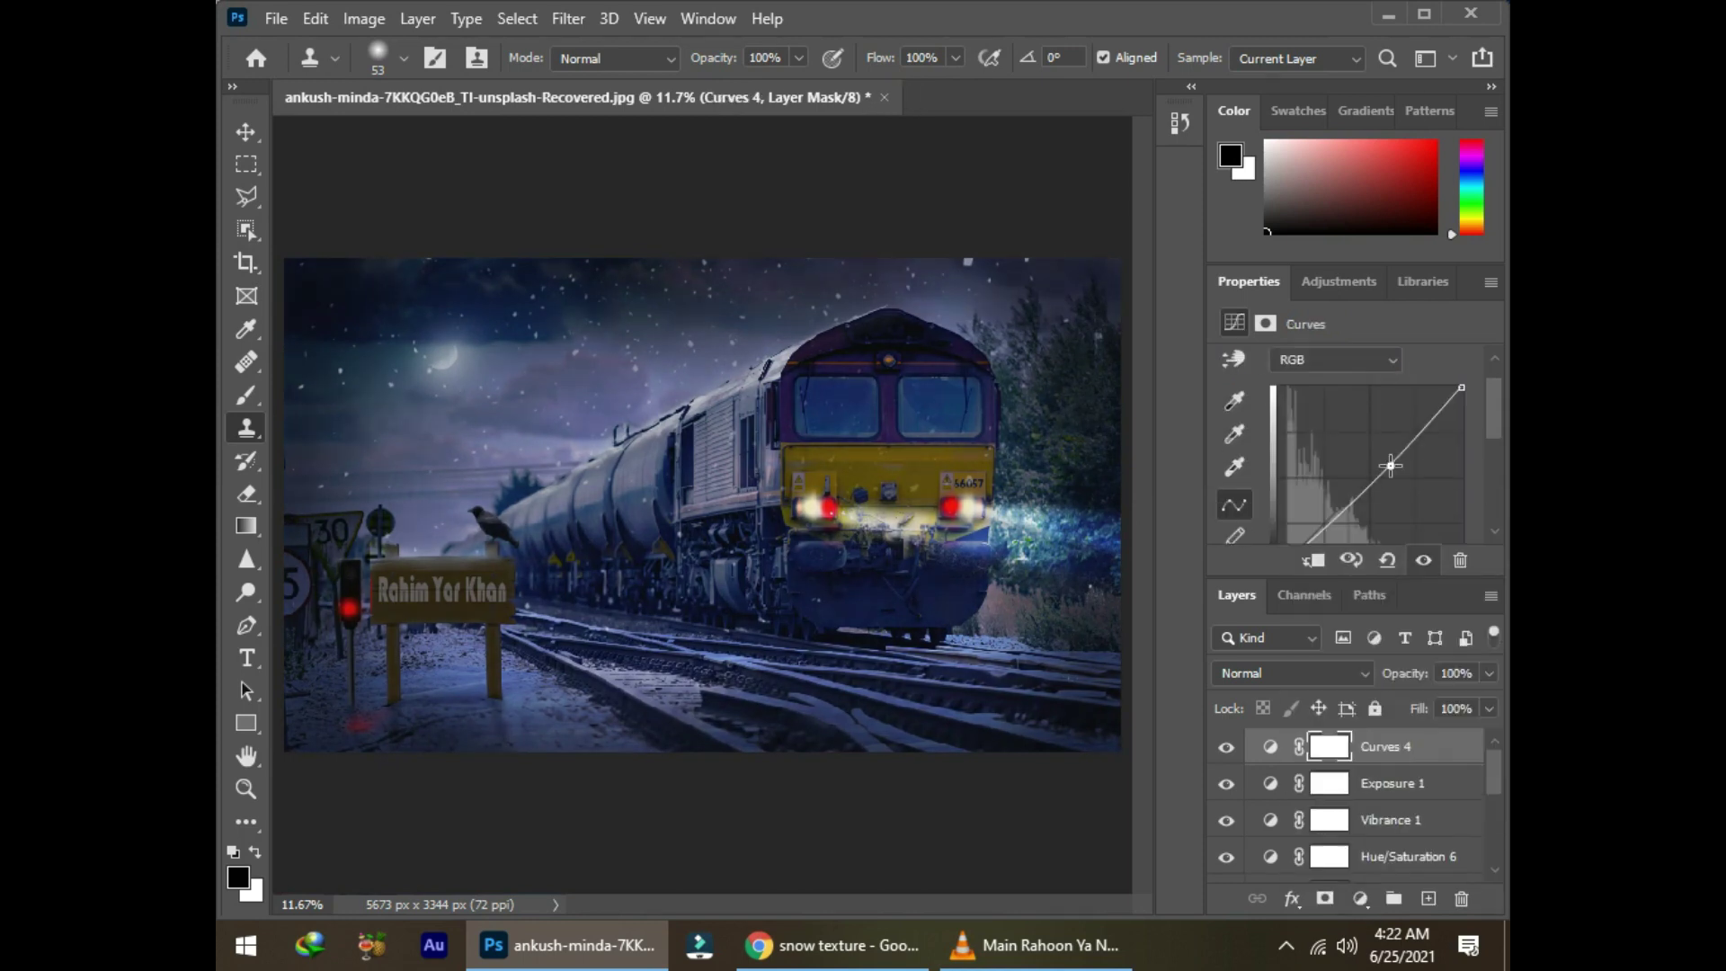
{"action": "scroll", "coordinate": [1389, 366], "scroll_direction": "down", "scroll_amount": 1}
{"action": "scroll", "coordinate": [1389, 366], "scroll_direction": "down", "scroll_amount": 1}
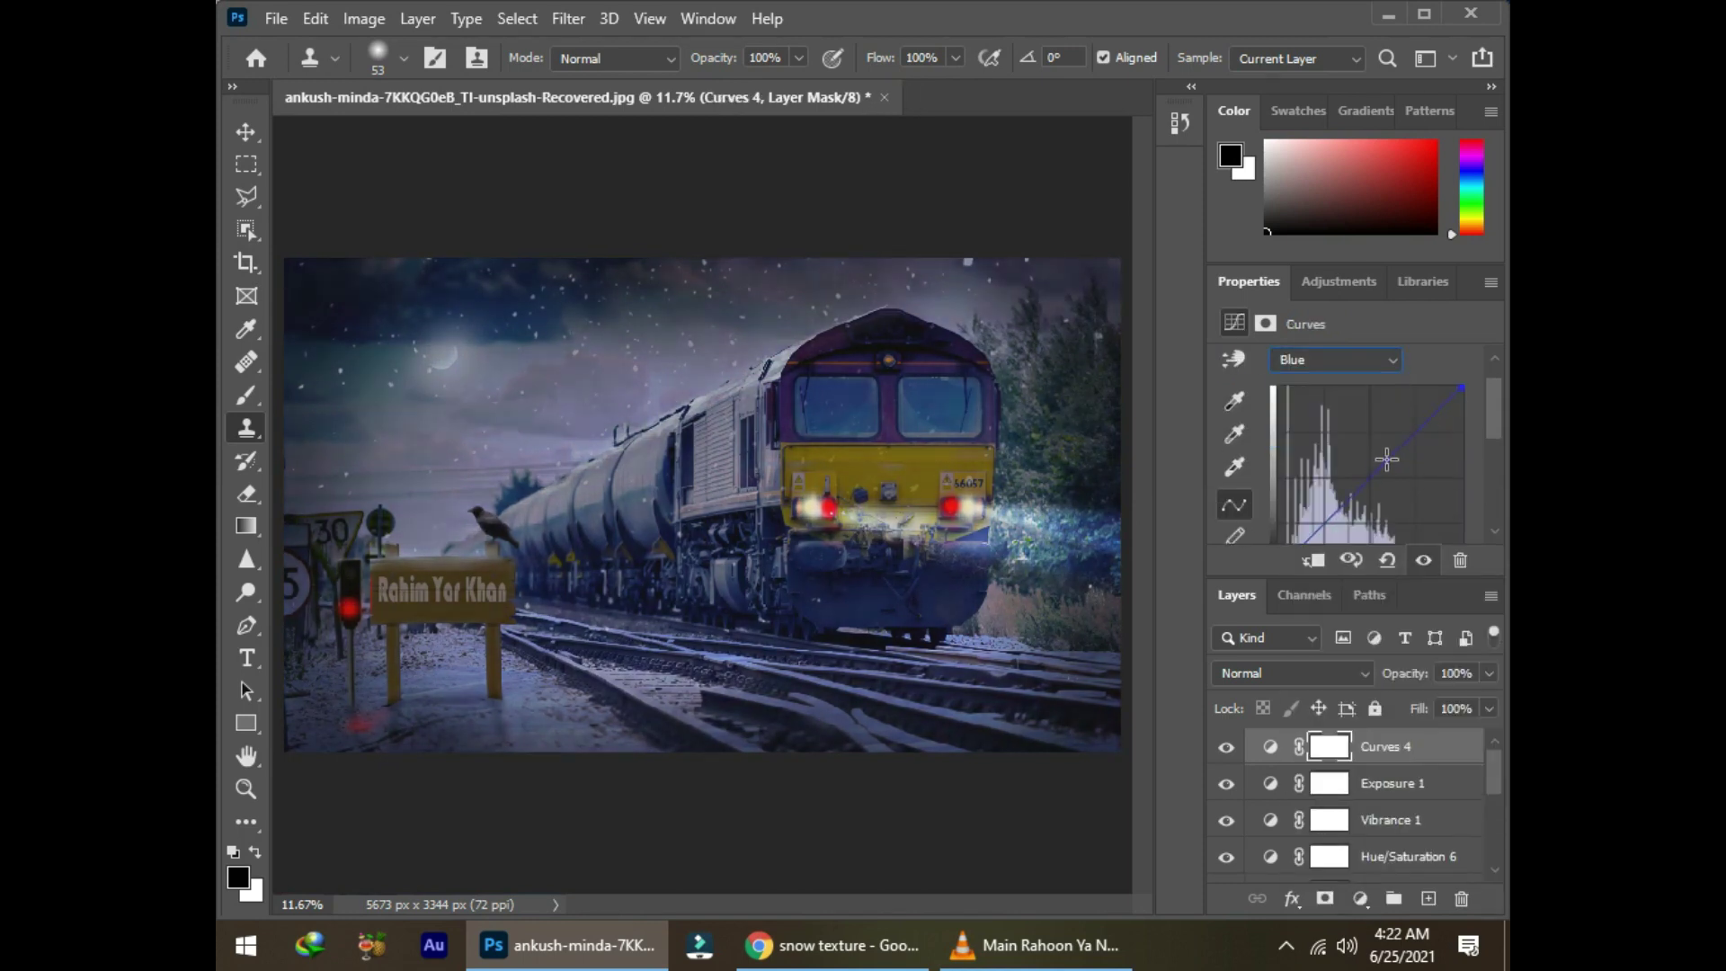
{"action": "left_click", "coordinate": [1361, 898]}
{"action": "left_click", "coordinate": [1330, 562]}
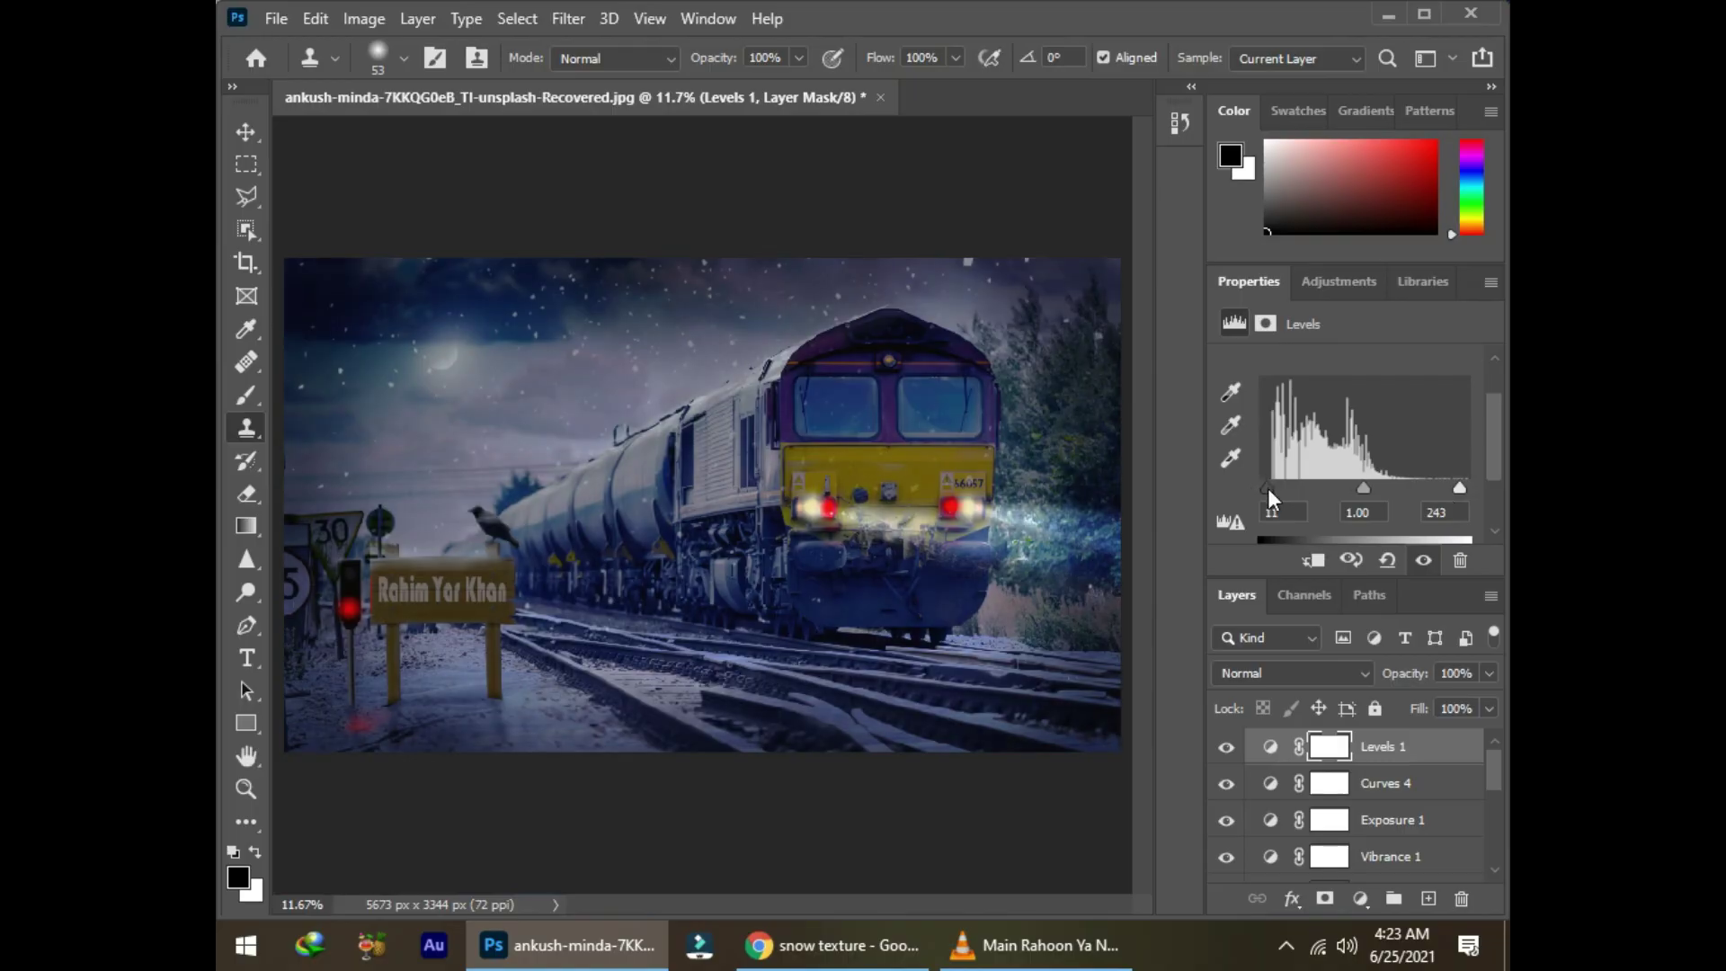